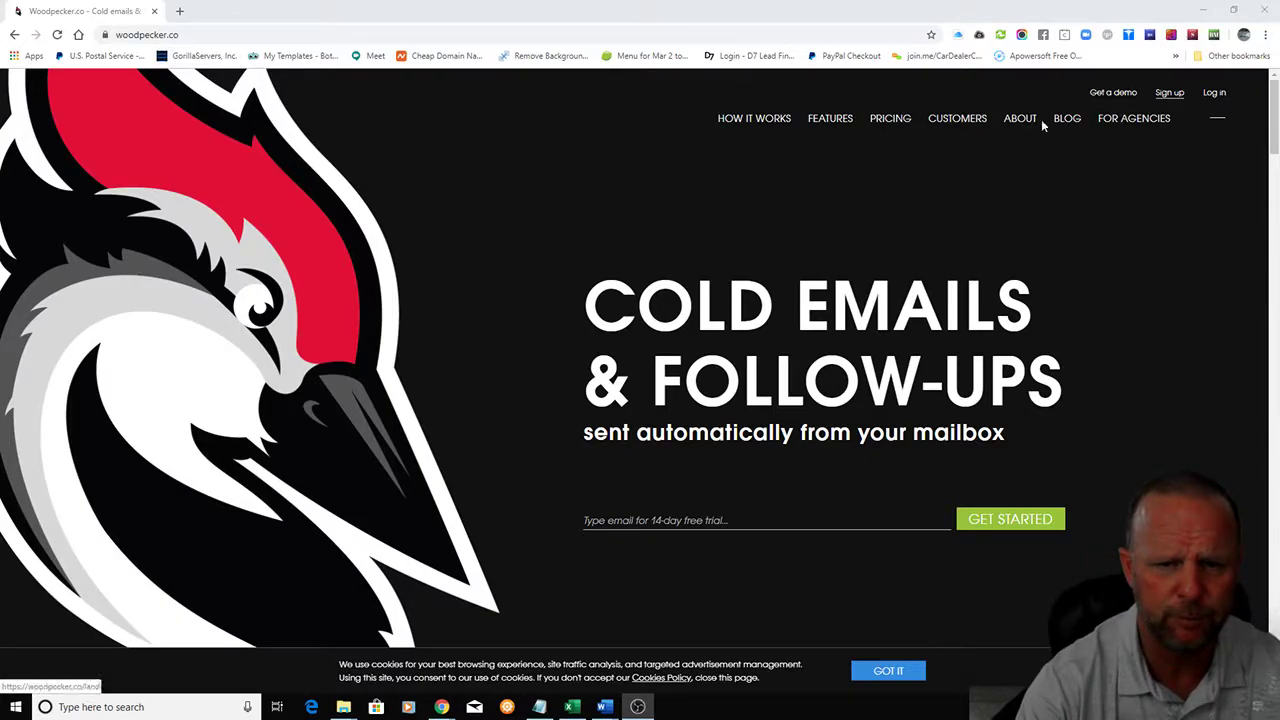
- Review the Woodpecker pricing plans and return to the home page
{"action": "left_click", "coordinate": [900, 127]}
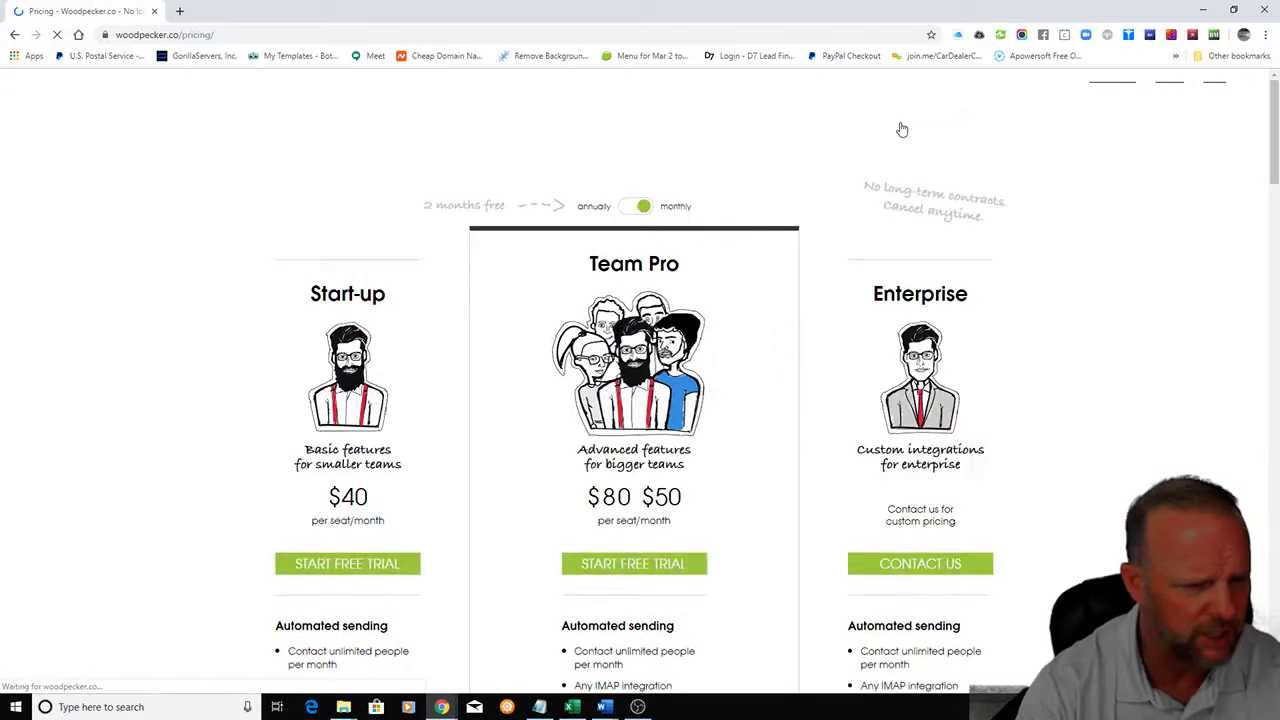
{"action": "scroll", "coordinate": [1132, 436], "scroll_direction": "down", "scroll_amount": 2}
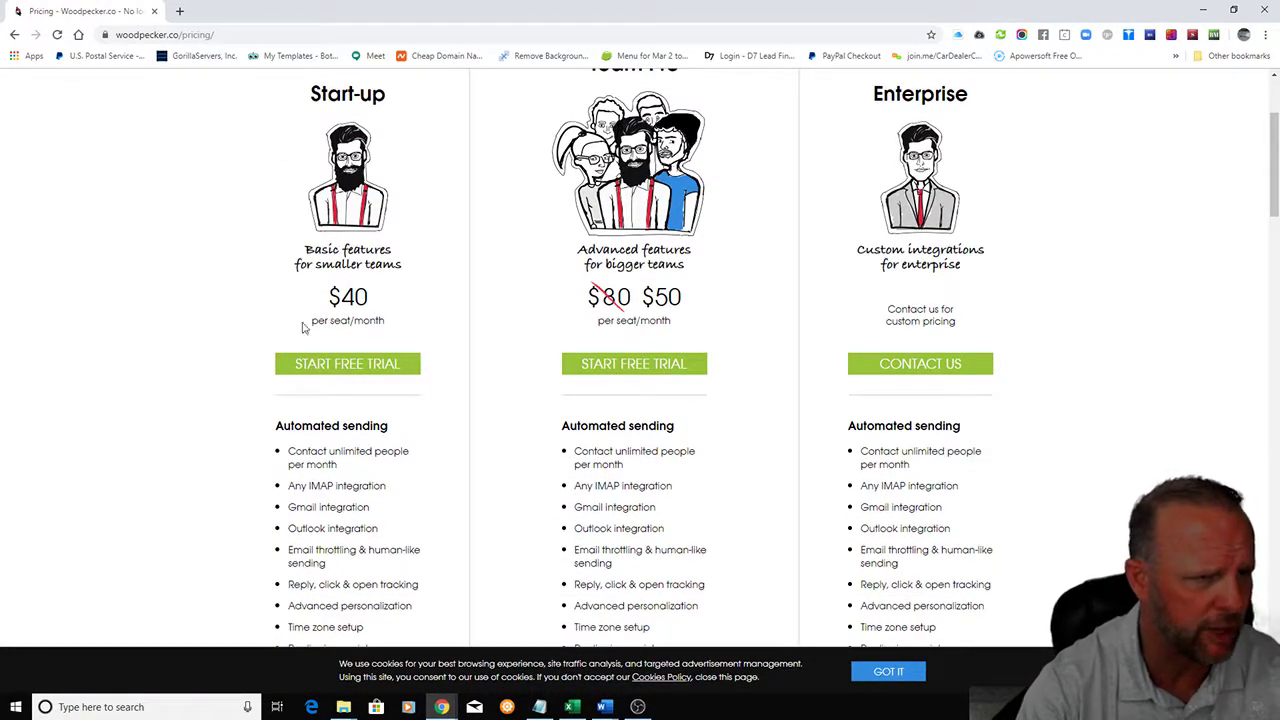
{"action": "left_click", "coordinate": [14, 35]}
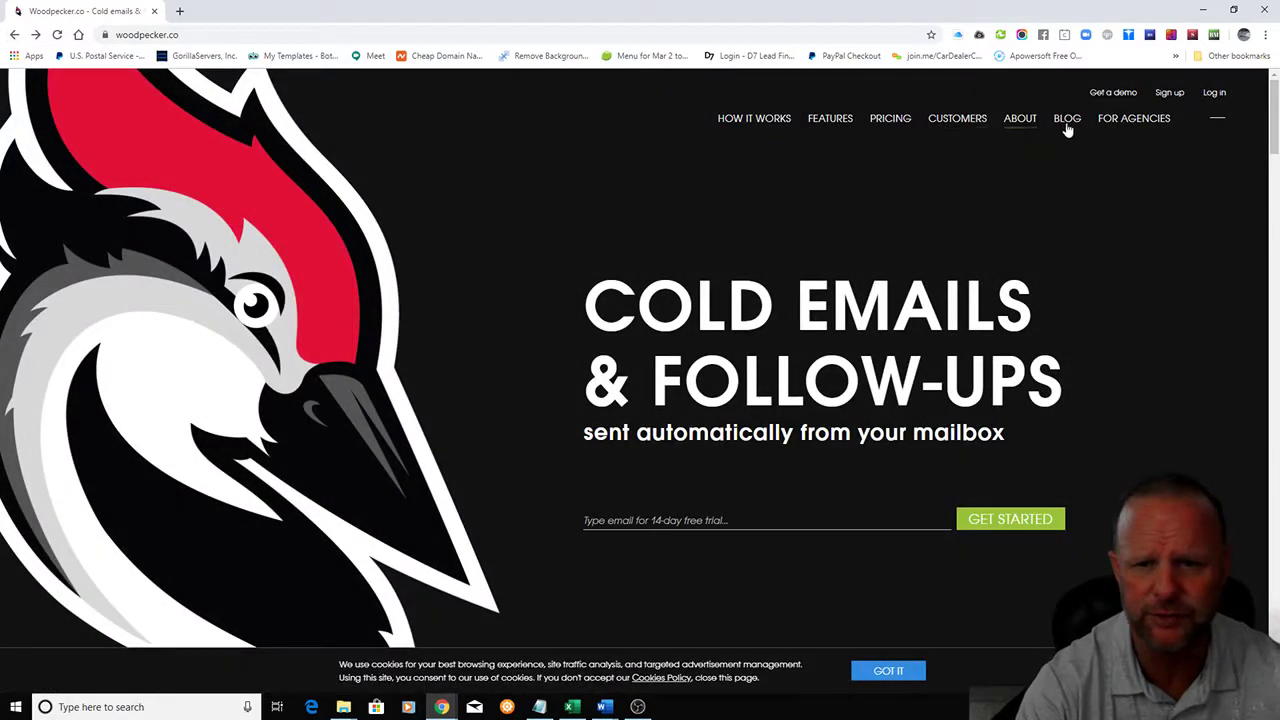
- Log in to the Woodpecker account and open the email accounts section of its settings
{"action": "left_click", "coordinate": [1213, 94]}
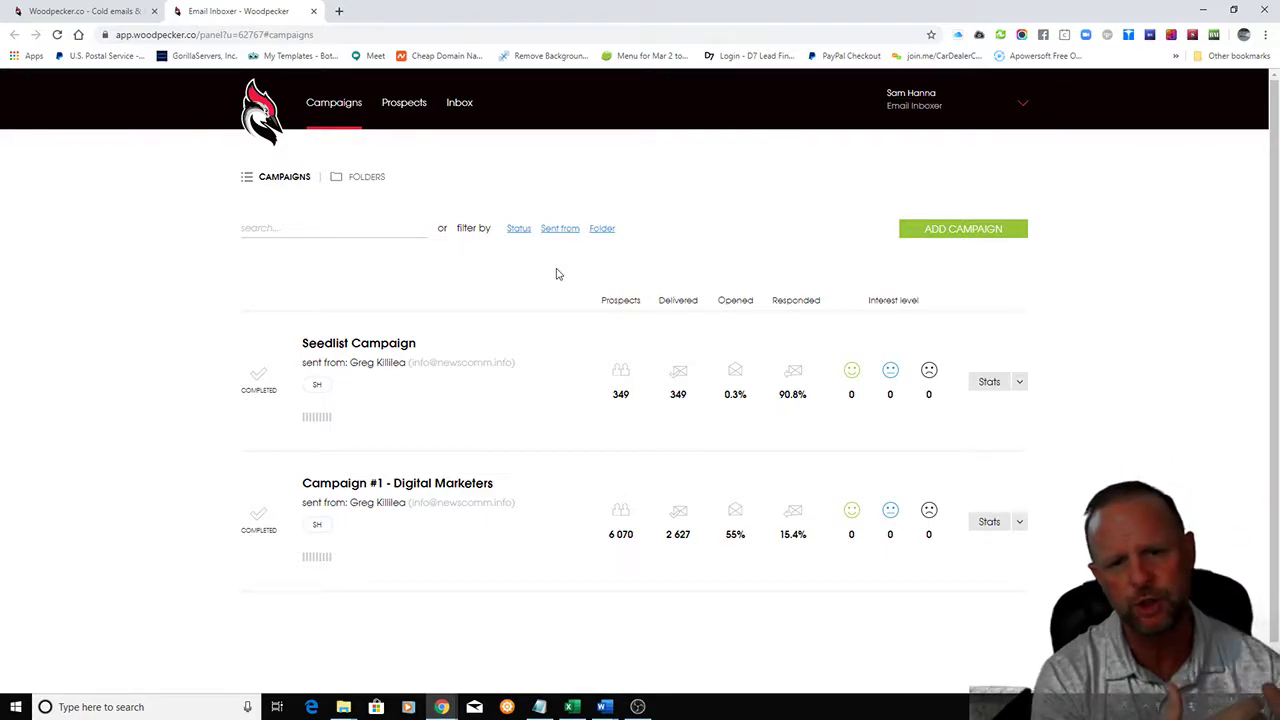
{"action": "left_click", "coordinate": [395, 103]}
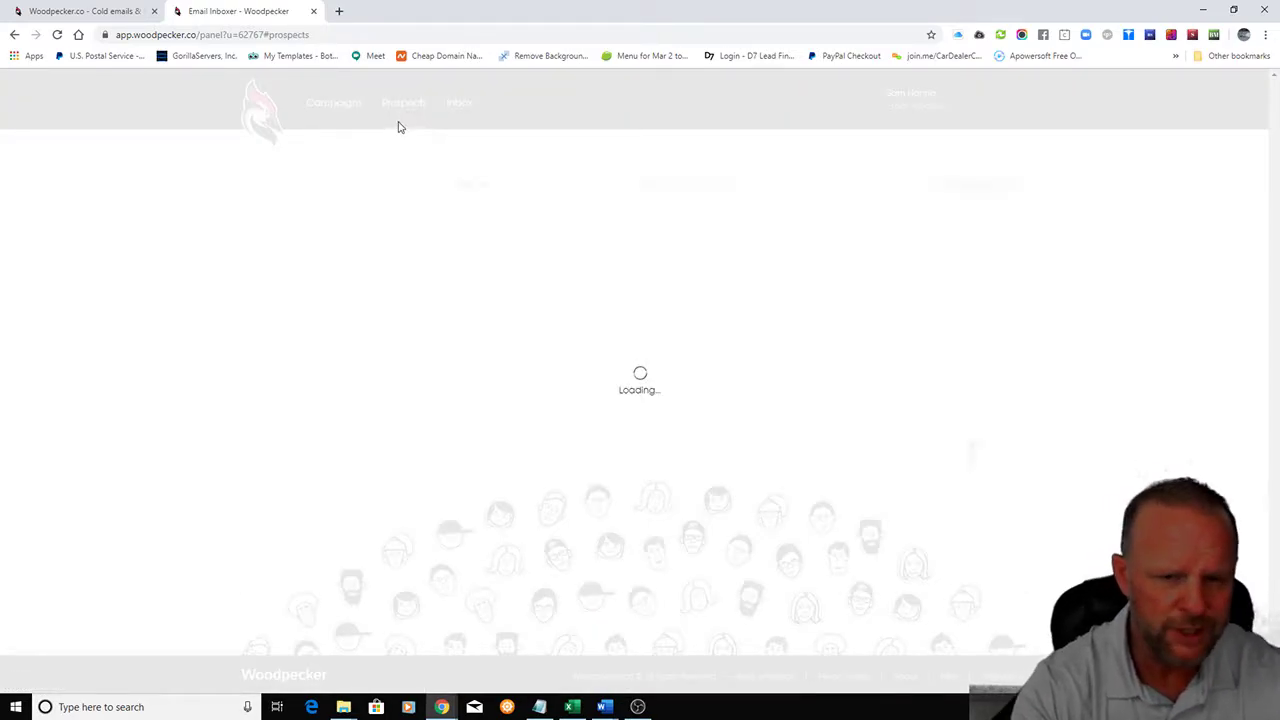
{"action": "left_click", "coordinate": [954, 94]}
{"action": "left_click", "coordinate": [944, 139]}
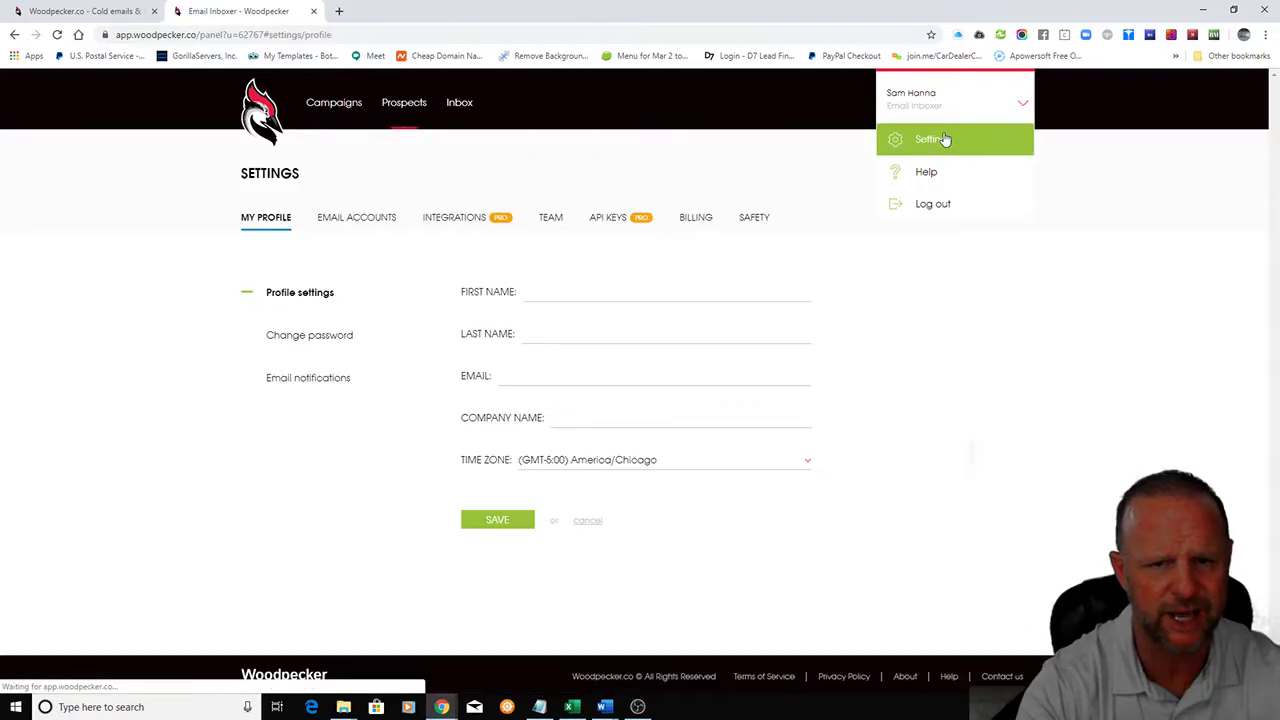
{"action": "left_click", "coordinate": [352, 224]}
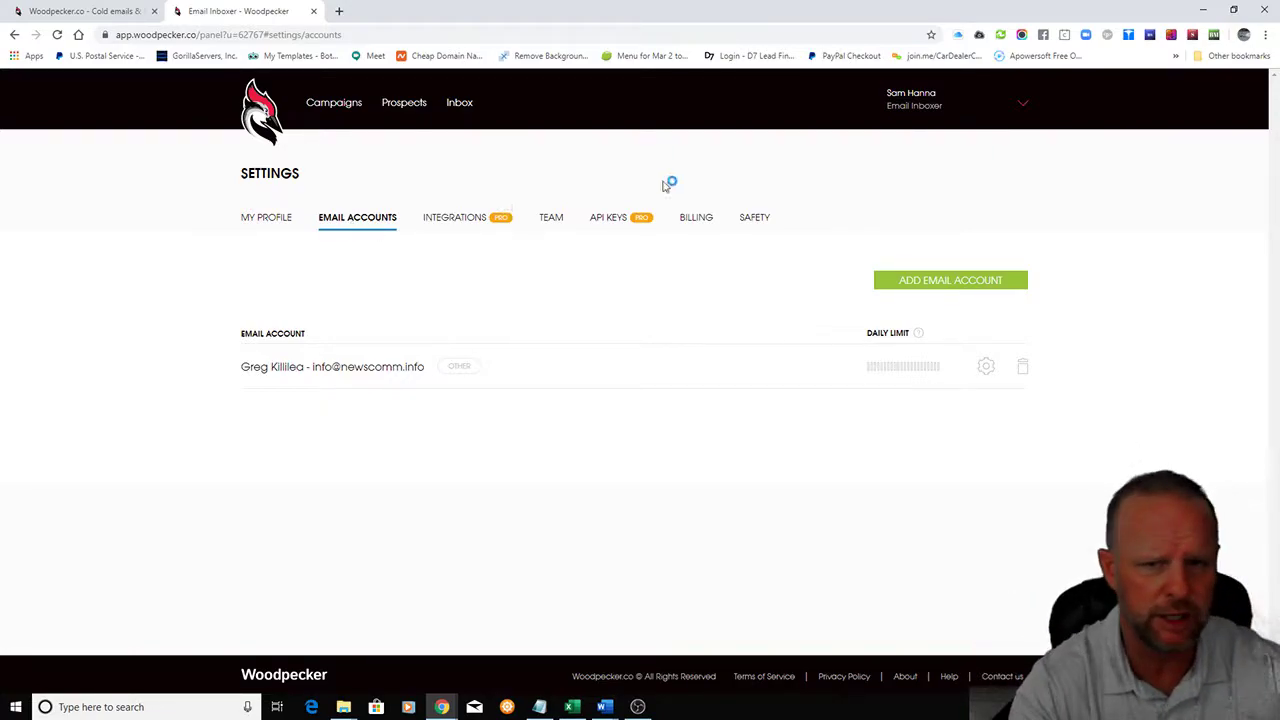
- View the provider options for connecting an additional email account, and go back without adding one
{"action": "mouse_move", "coordinate": [997, 109]}
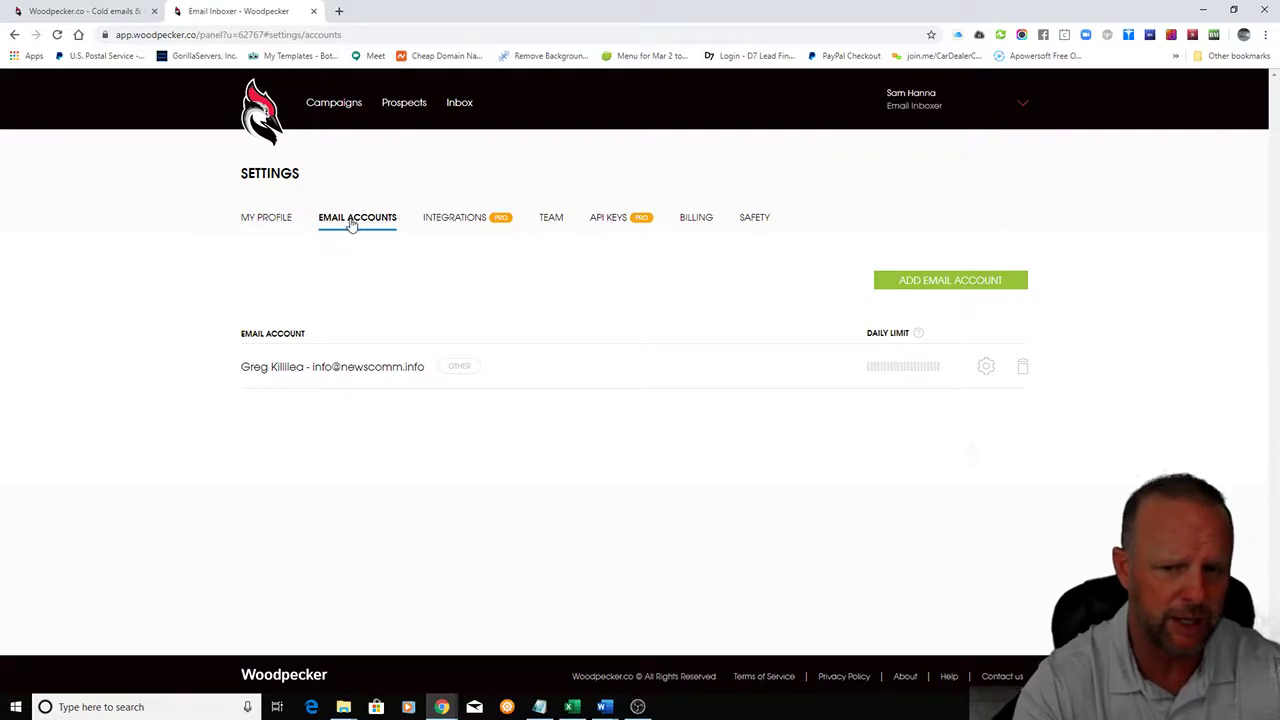
{"action": "left_click", "coordinate": [899, 291]}
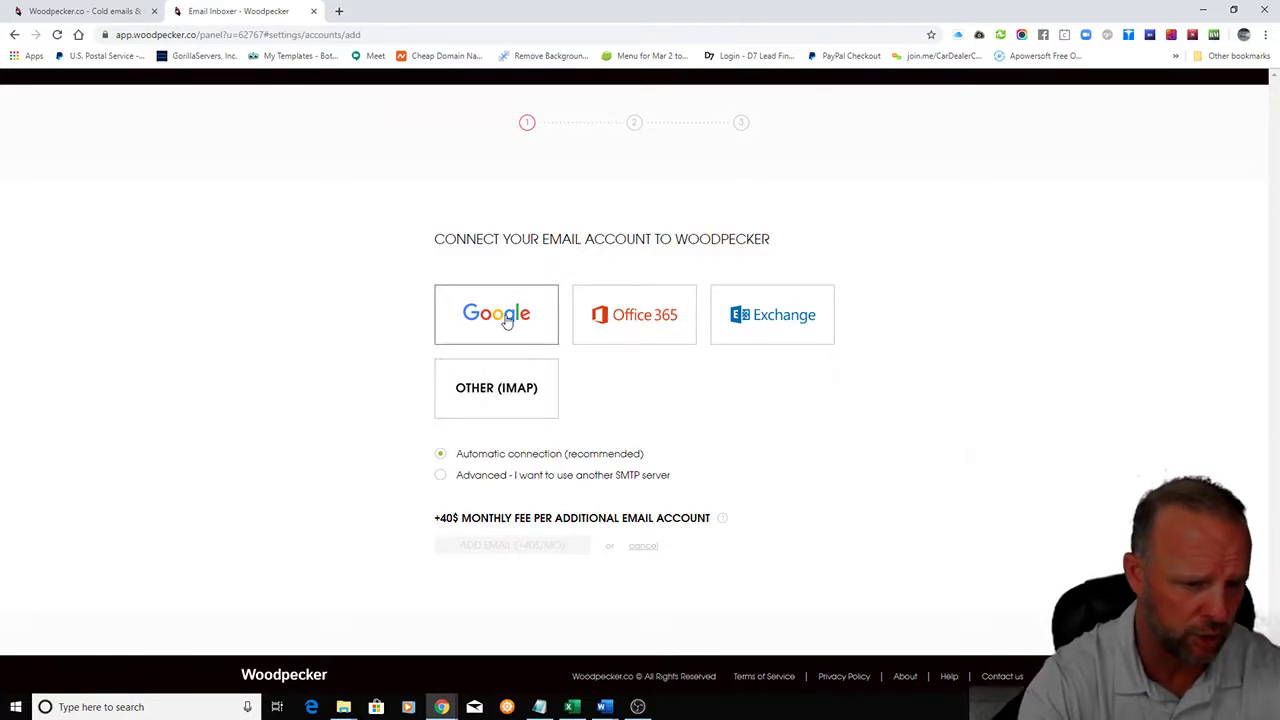
{"action": "left_click", "coordinate": [14, 35]}
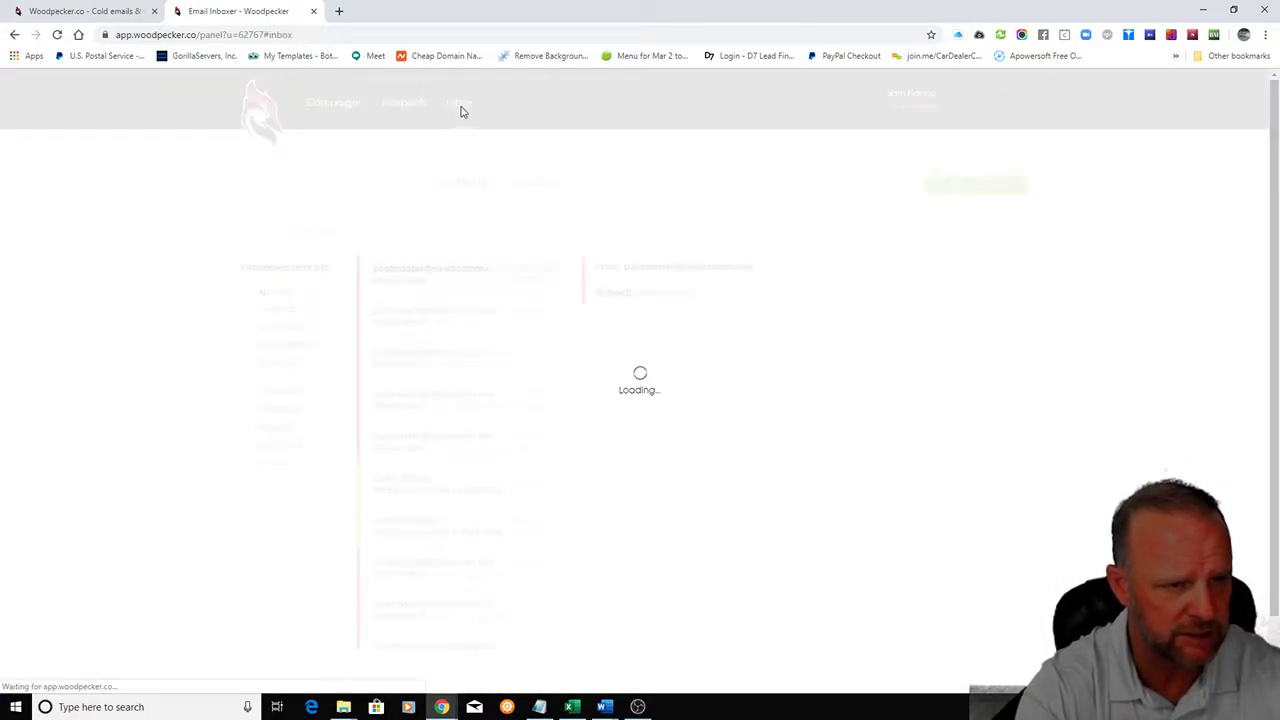
- Look through the delivery reports and replies received in the inbox
{"action": "scroll", "coordinate": [507, 368], "scroll_direction": "down", "scroll_amount": 6}
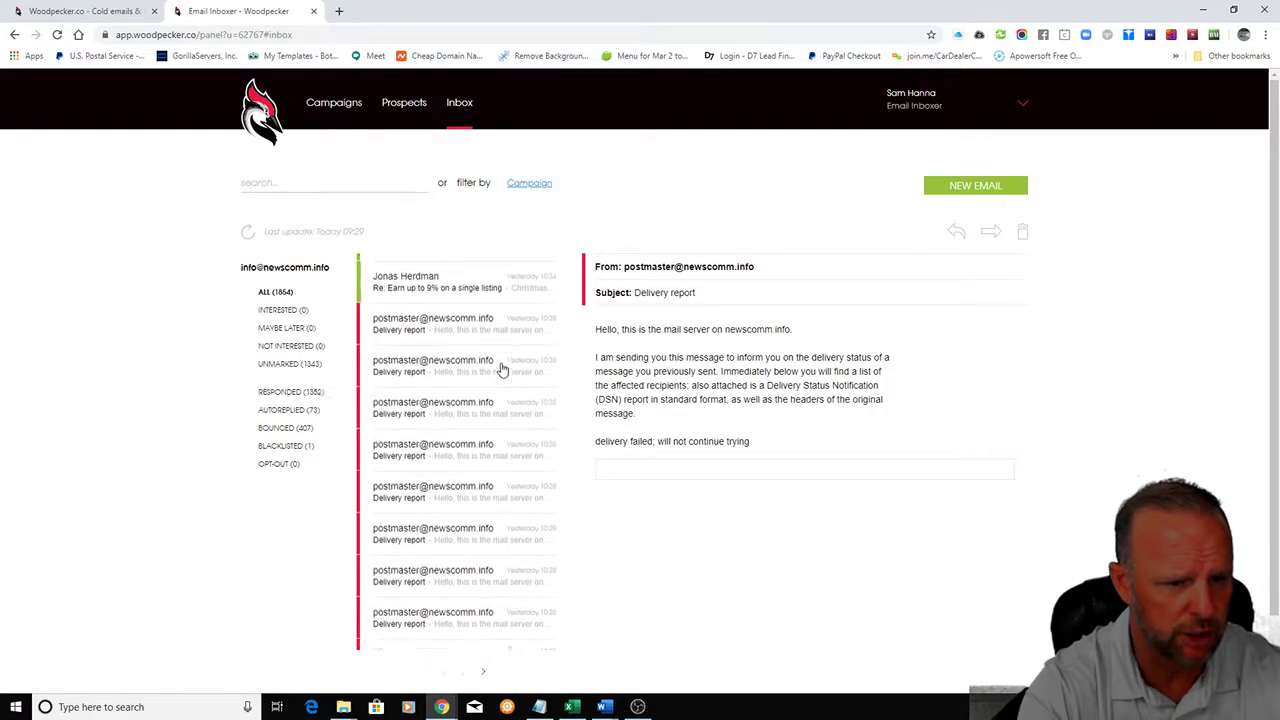
{"action": "scroll", "coordinate": [510, 360], "scroll_direction": "down", "scroll_amount": 5}
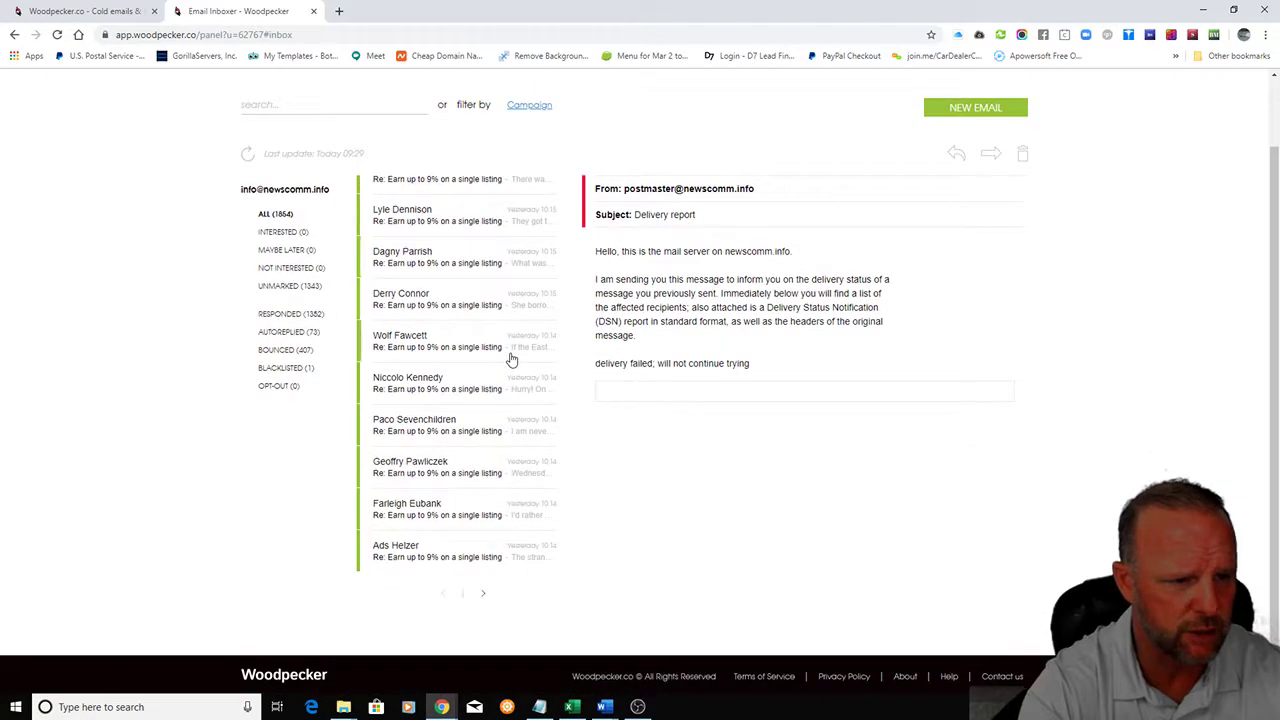
{"action": "scroll", "coordinate": [365, 91], "scroll_direction": "up", "scroll_amount": 2}
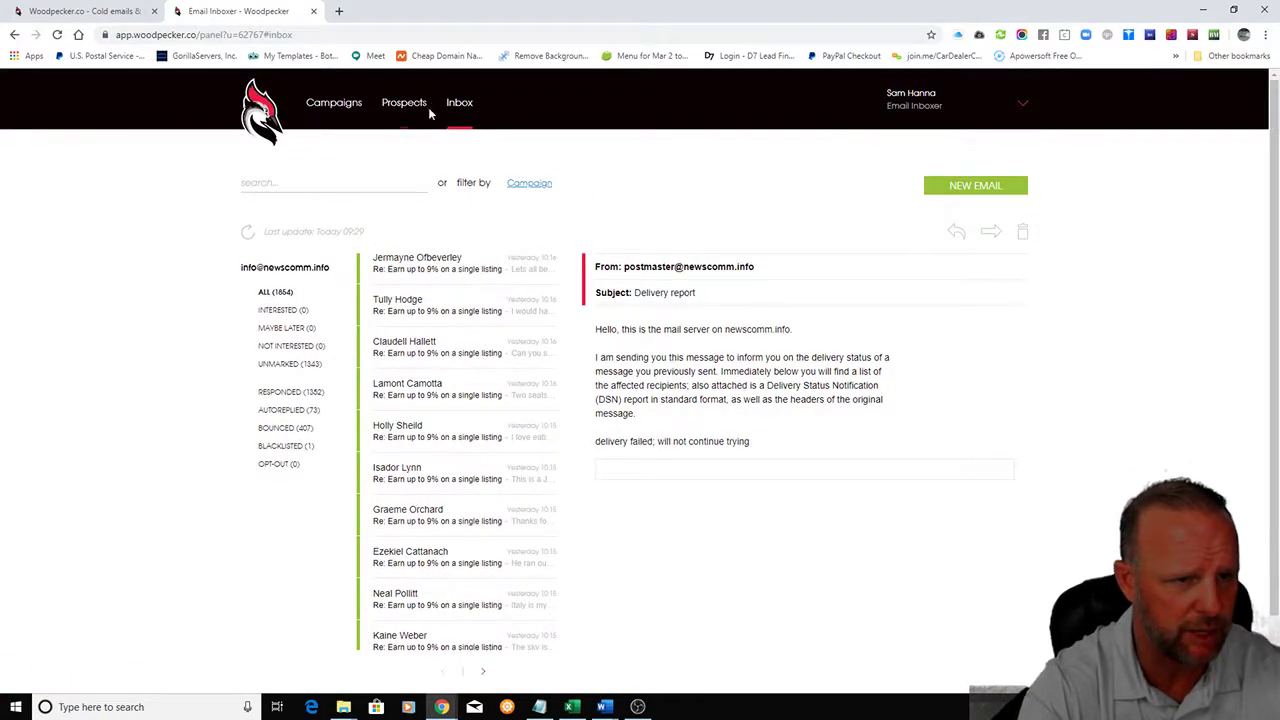
- Start importing prospects from a CSV file and open the file chooser
{"action": "left_click", "coordinate": [405, 104]}
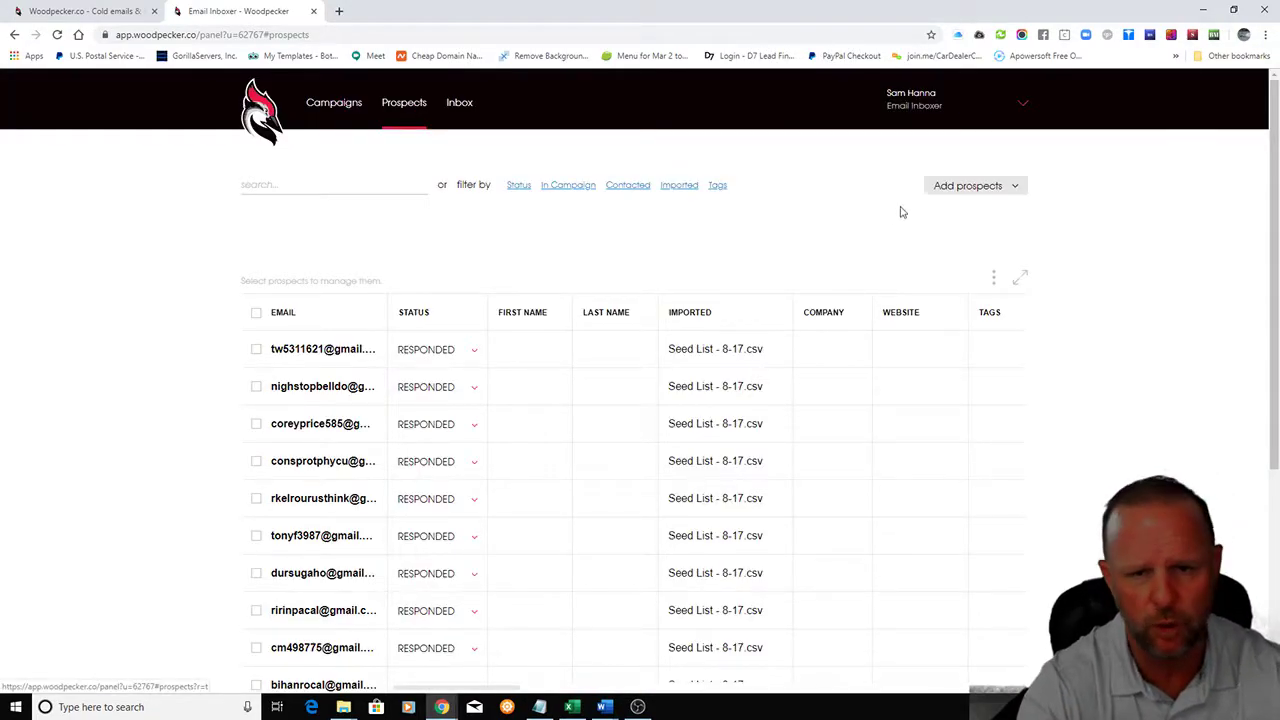
{"action": "left_click", "coordinate": [992, 187]}
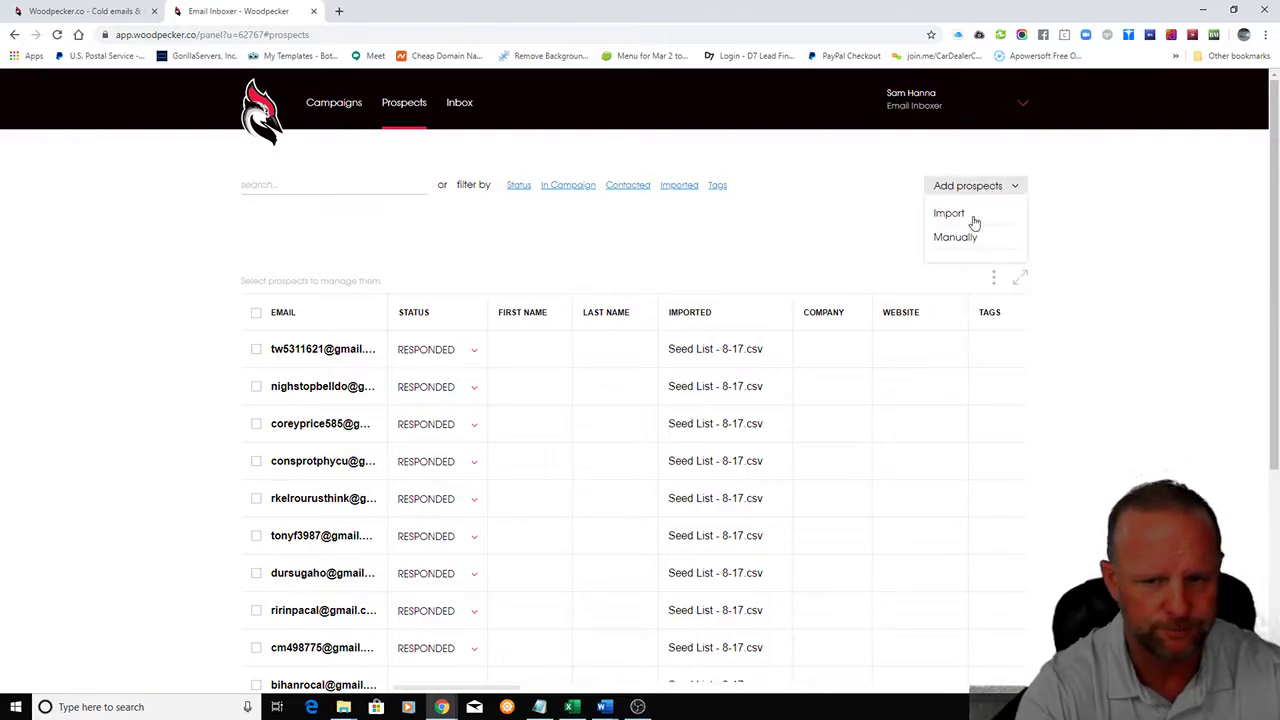
{"action": "left_click", "coordinate": [963, 216]}
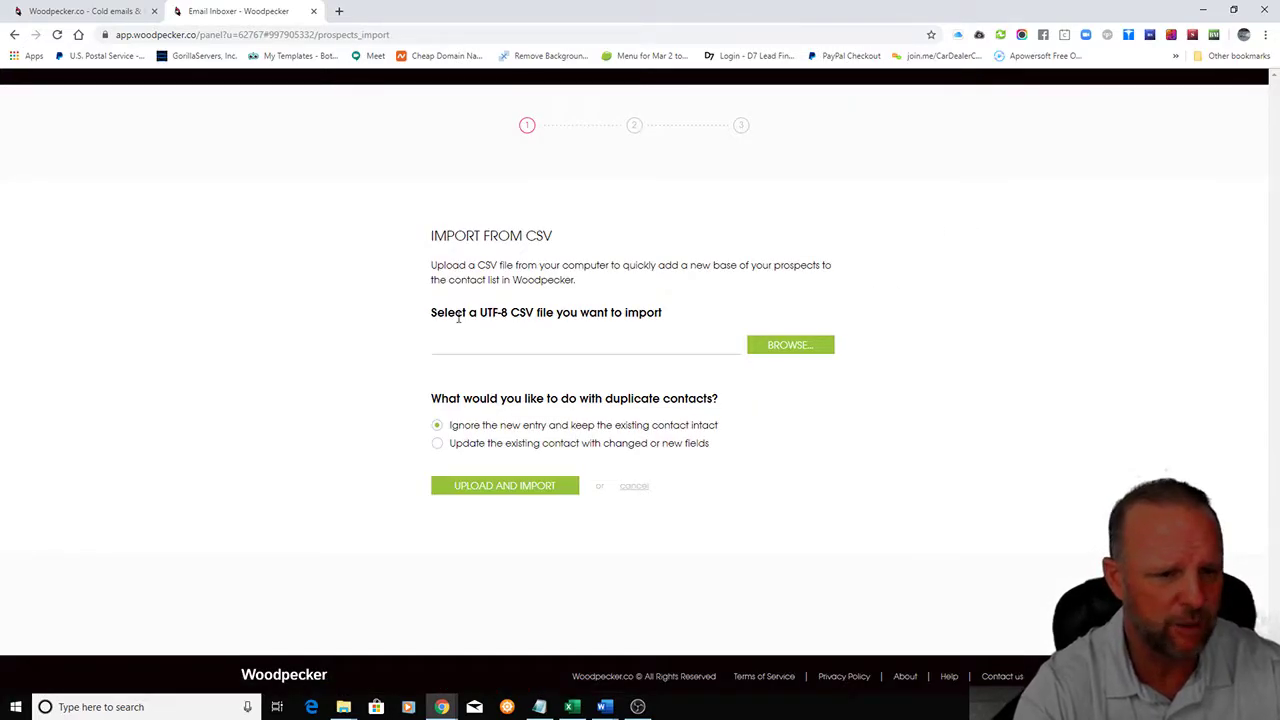
{"action": "left_click", "coordinate": [803, 345]}
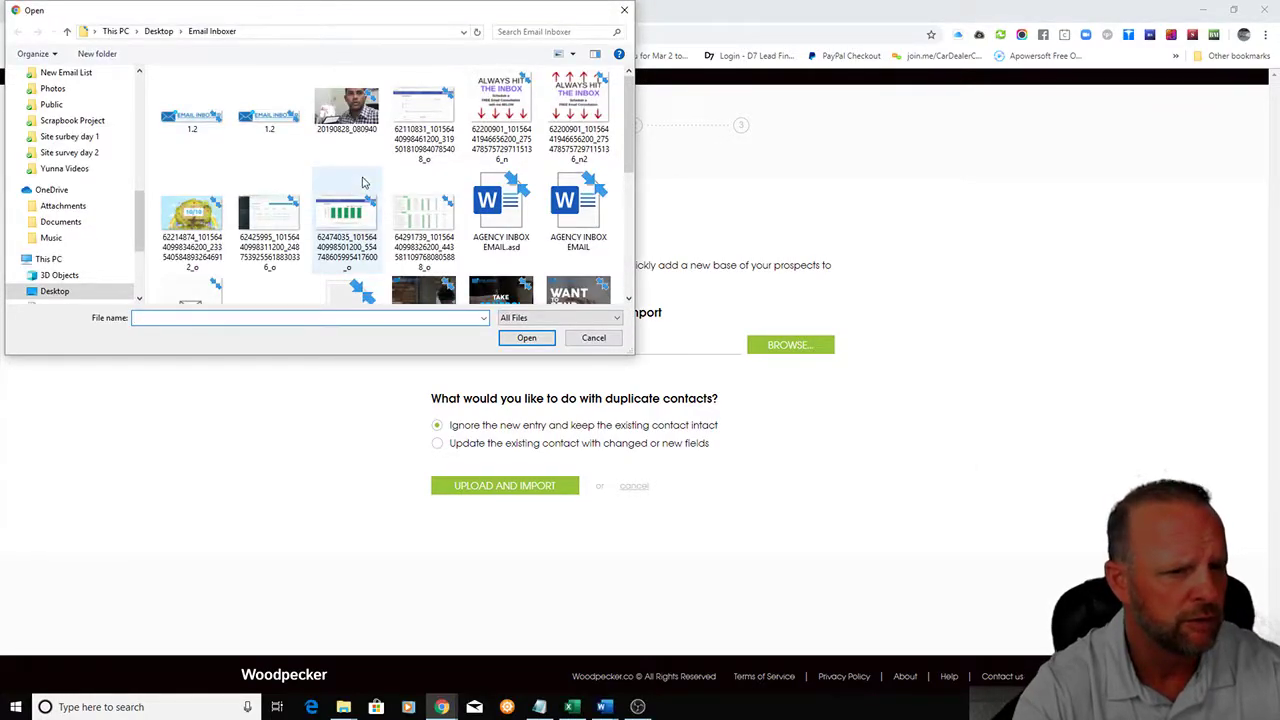
- Look for the contact list in the Desktop's Email Lists folder, including Verified Emails and Roofers, and return to the Desktop
{"action": "left_click_drag", "start_coordinate": [142, 234], "coordinate": [142, 119]}
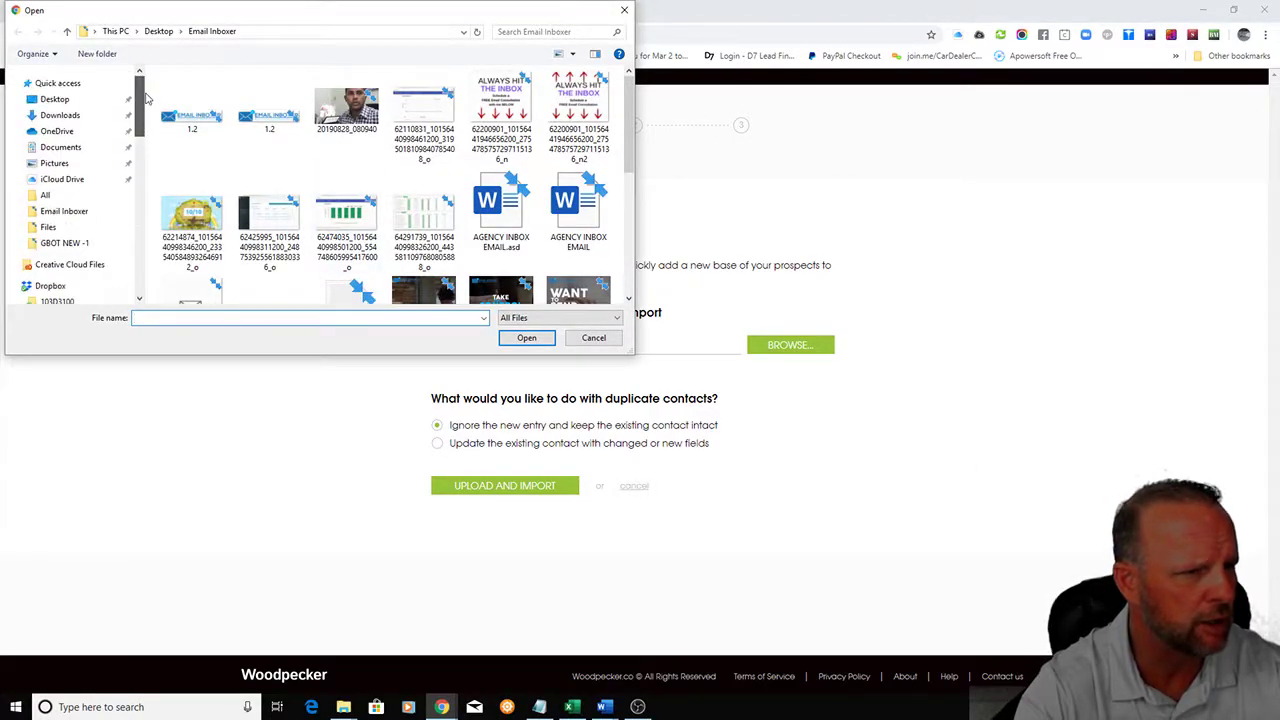
{"action": "left_click", "coordinate": [106, 100]}
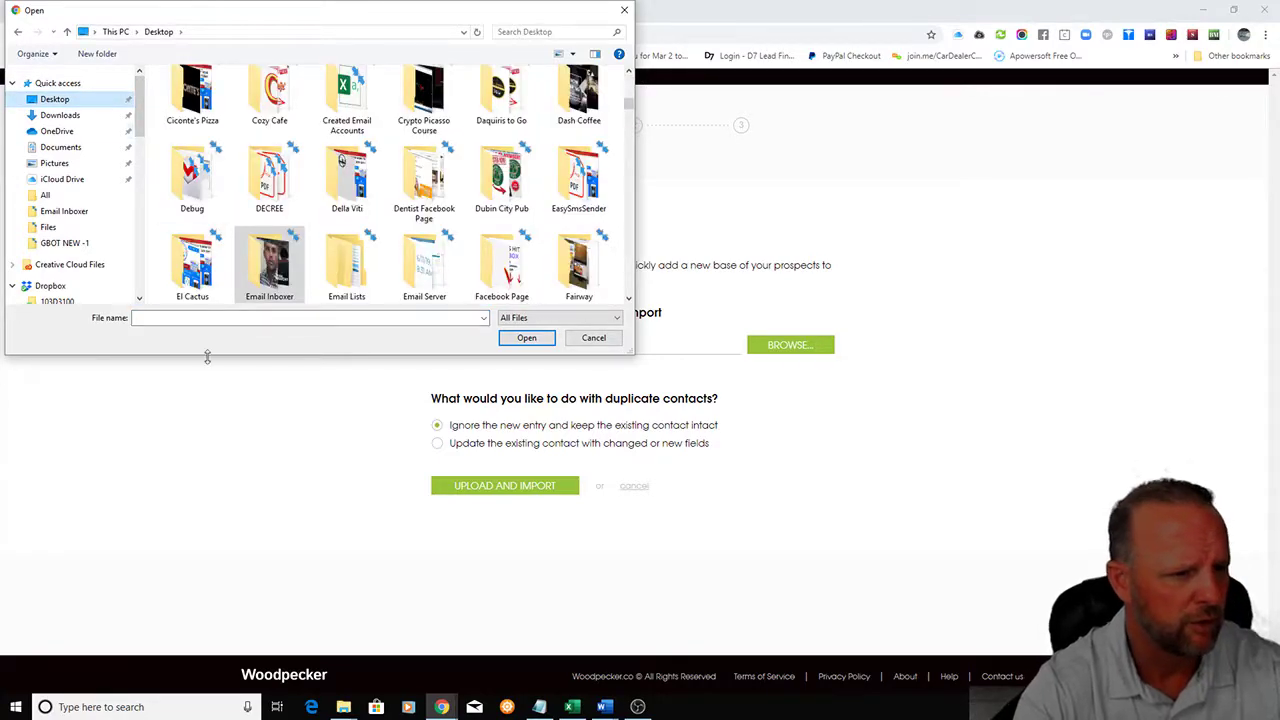
{"action": "double_click", "coordinate": [349, 283]}
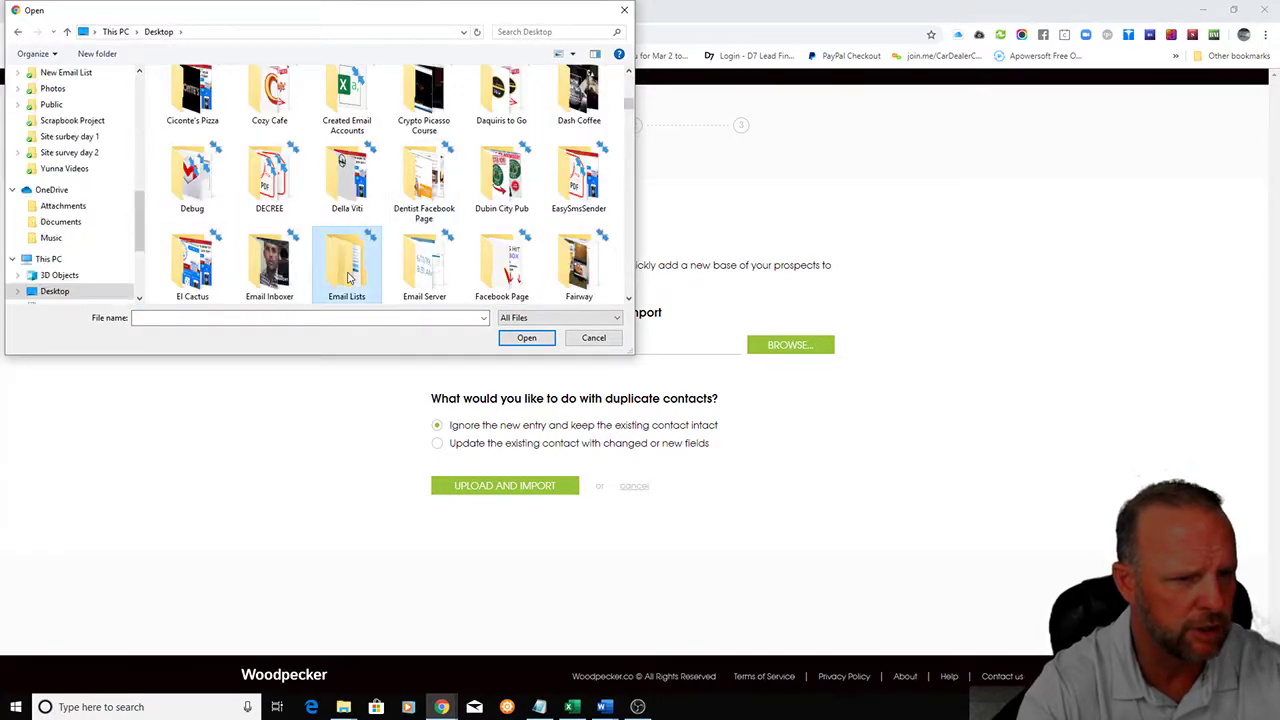
{"action": "double_click", "coordinate": [183, 92]}
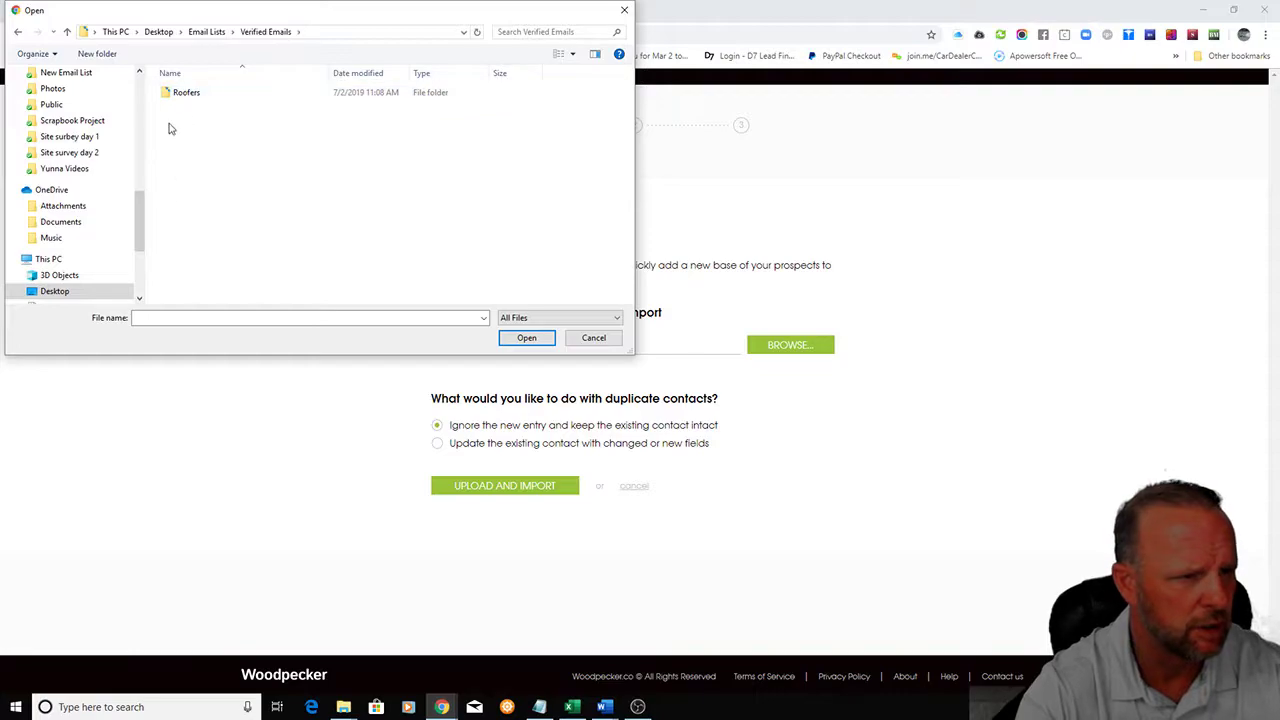
{"action": "double_click", "coordinate": [186, 94]}
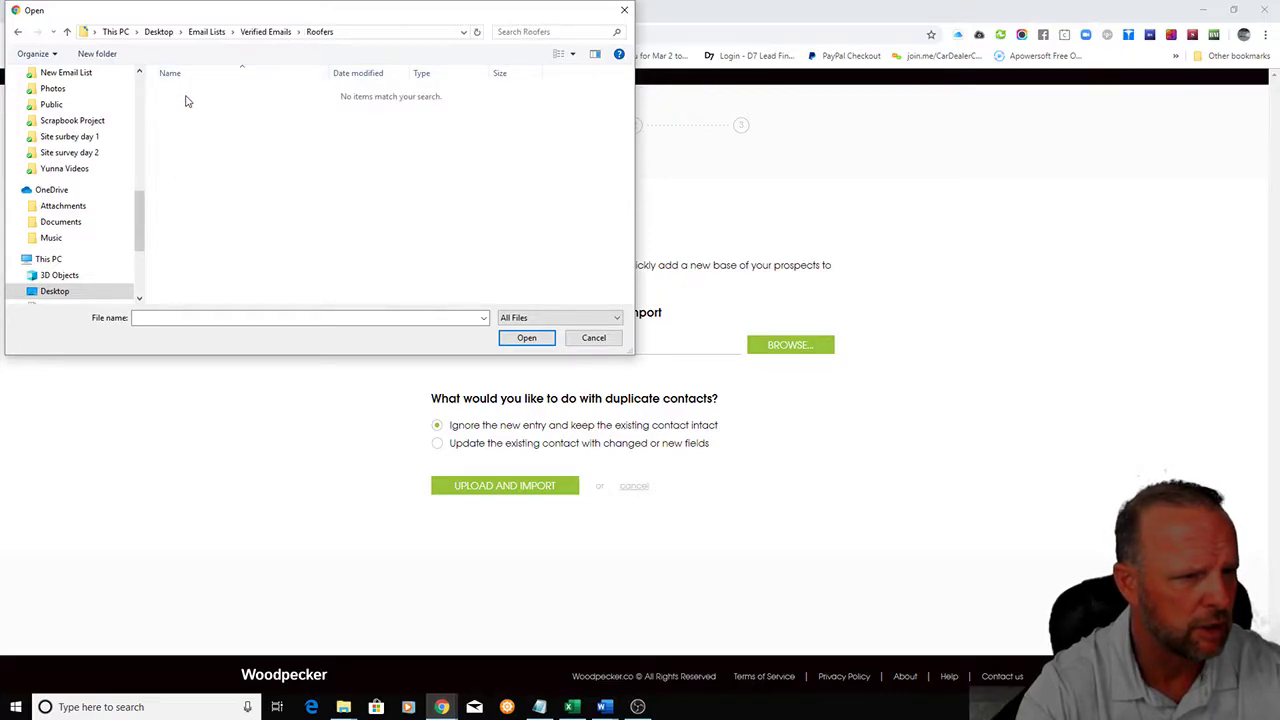
{"action": "left_click", "coordinate": [17, 32]}
{"action": "left_click", "coordinate": [17, 32]}
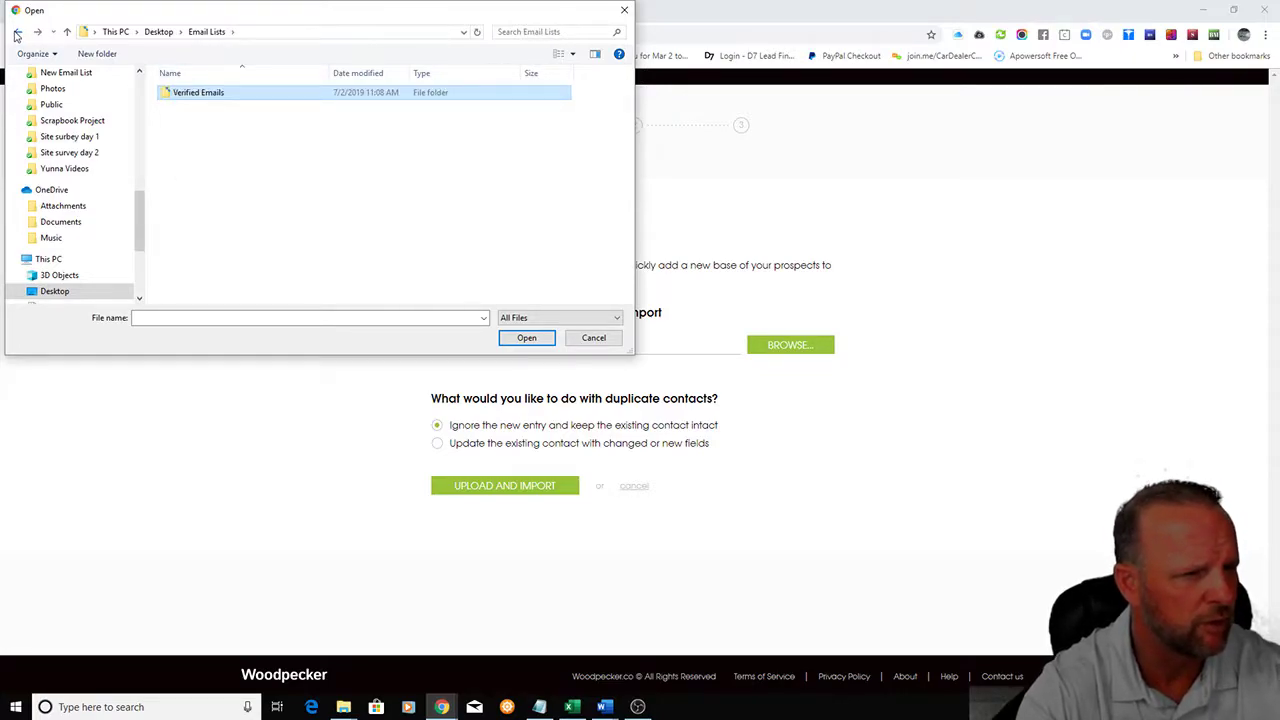
{"action": "left_click", "coordinate": [17, 32]}
- Search the computer for "email list" and open the New Email List folder in Dropbox
{"action": "left_click", "coordinate": [125, 712]}
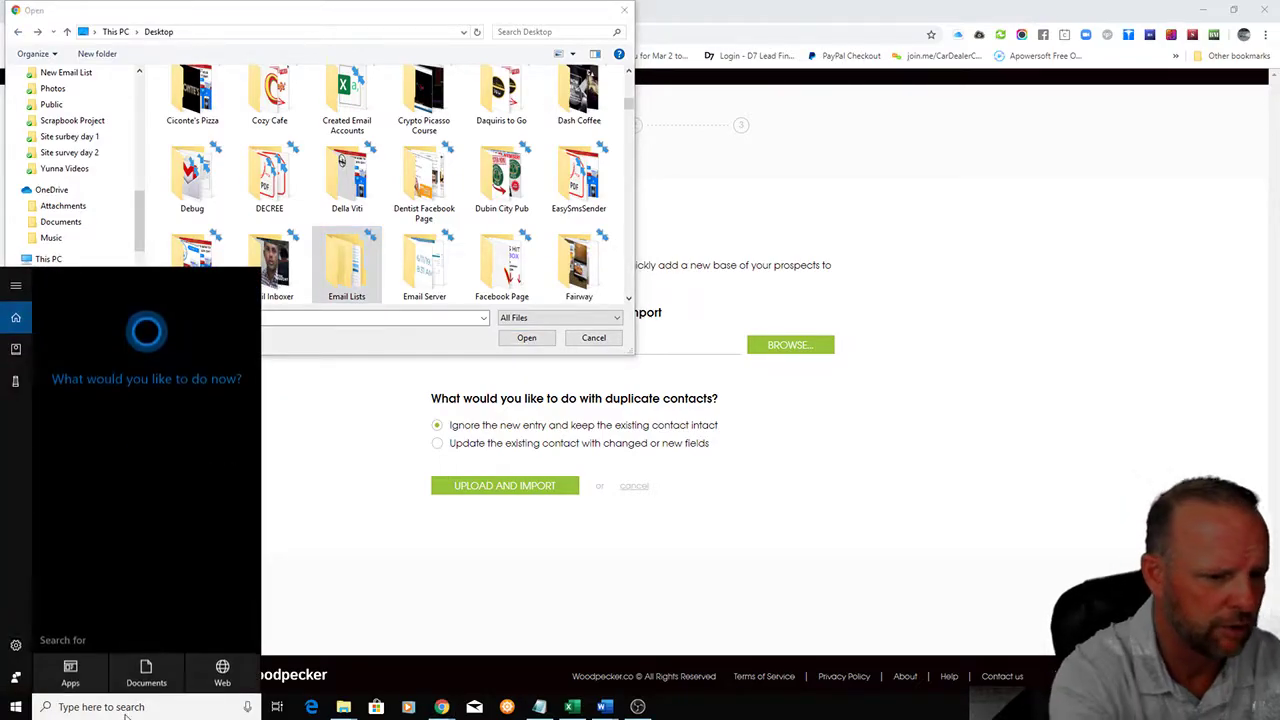
{"action": "type", "text": "email list"}
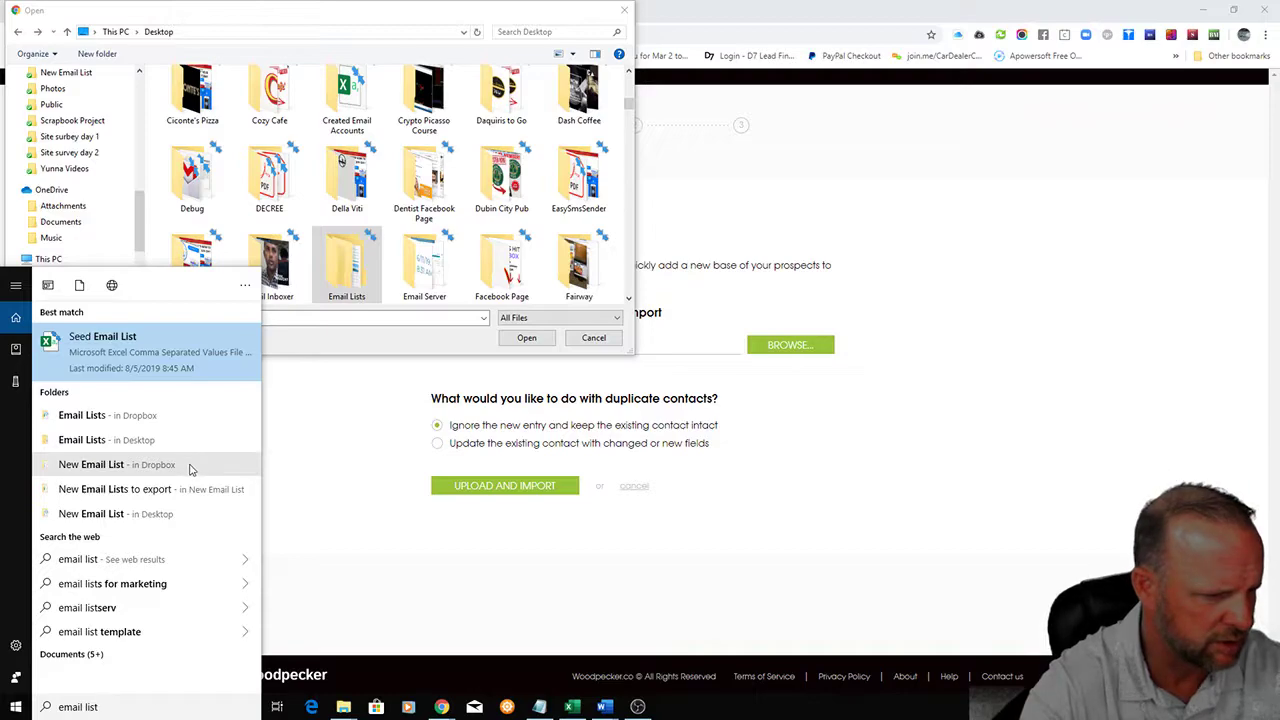
{"action": "left_click", "coordinate": [186, 469]}
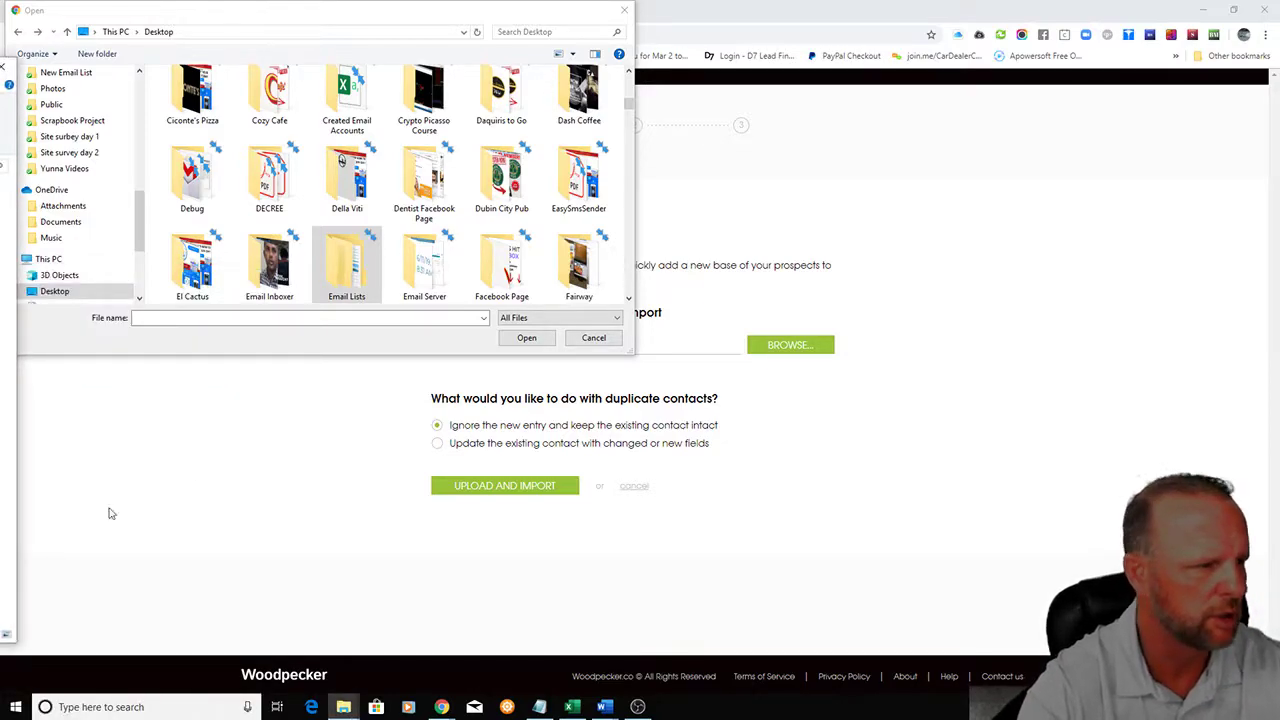
- Choose Dentists - Confirmed.csv from the Email Lists folder in Dropbox and upload it for import
{"action": "left_click_drag", "start_coordinate": [140, 222], "coordinate": [140, 128]}
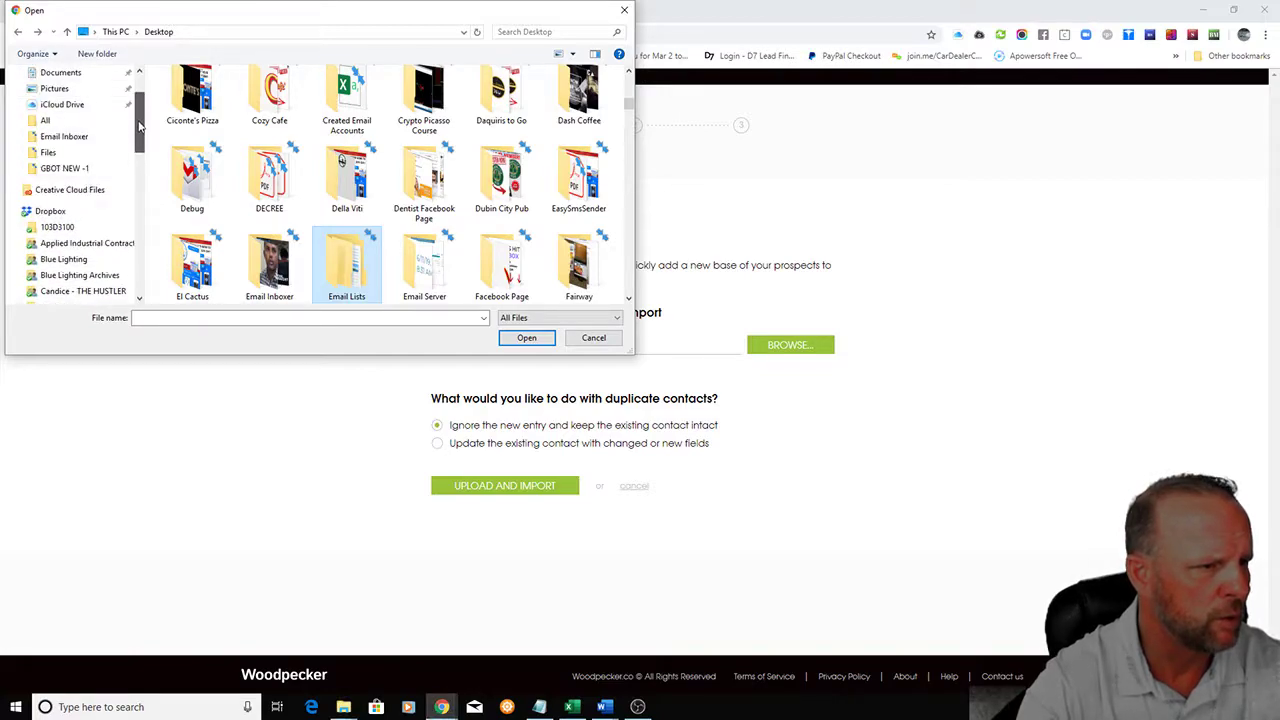
{"action": "left_click", "coordinate": [58, 214]}
{"action": "scroll", "coordinate": [115, 180], "scroll_direction": "down", "scroll_amount": 3}
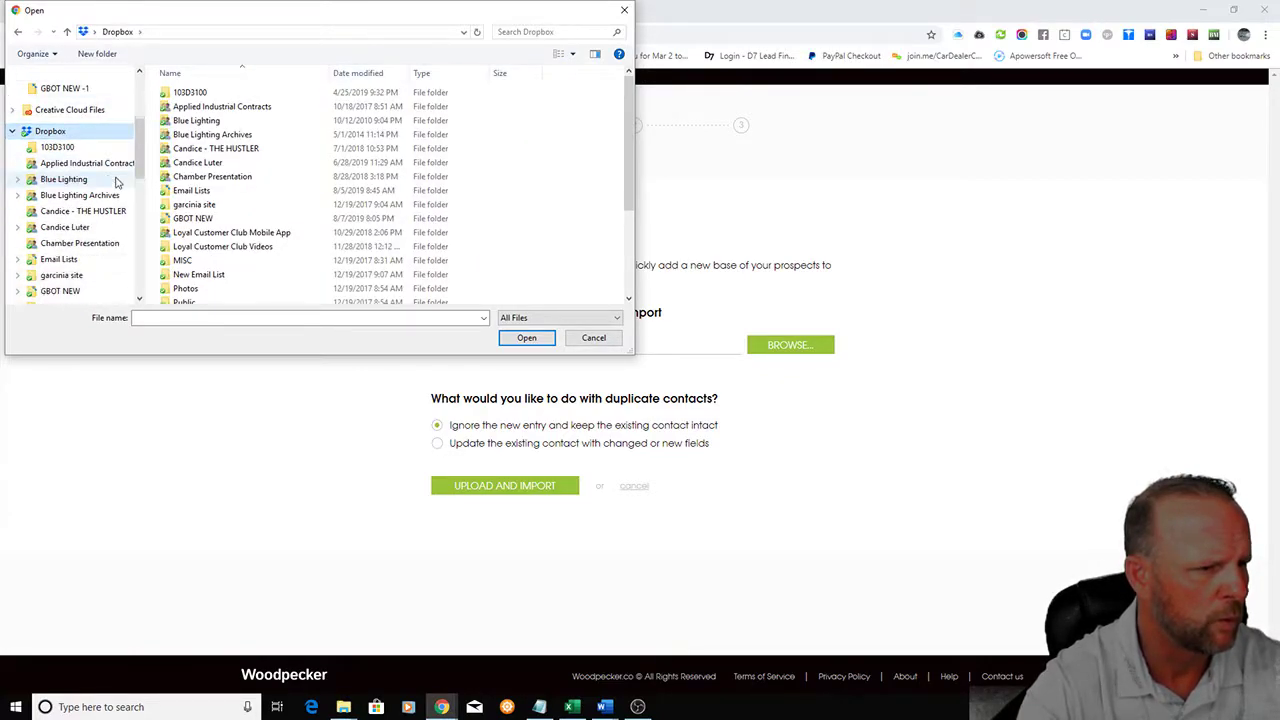
{"action": "scroll", "coordinate": [115, 182], "scroll_direction": "down", "scroll_amount": 1}
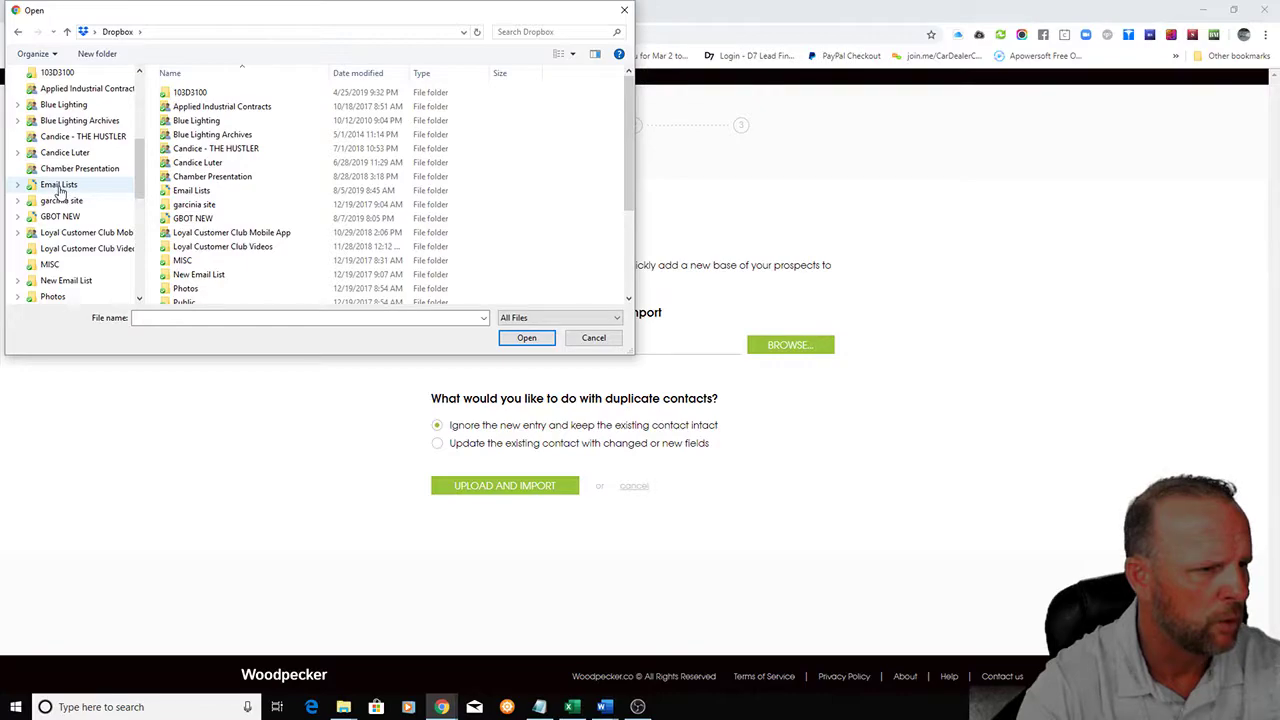
{"action": "left_click", "coordinate": [60, 186]}
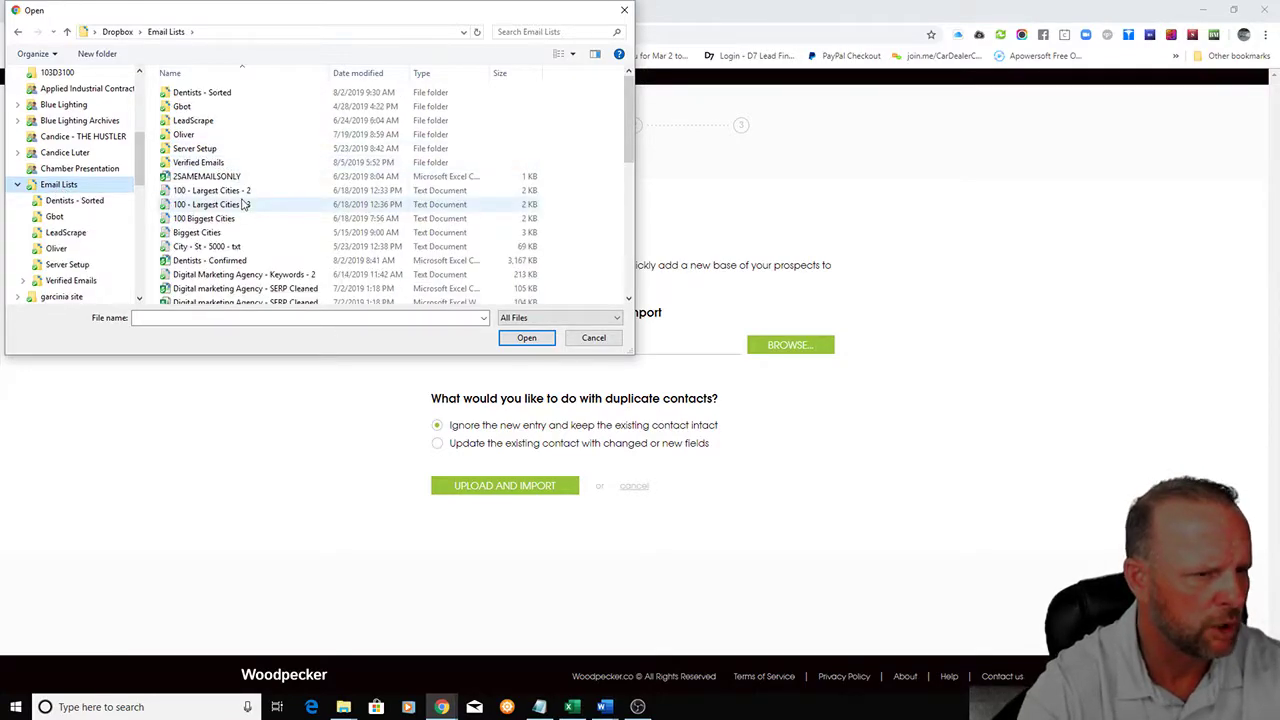
{"action": "scroll", "coordinate": [286, 214], "scroll_direction": "down", "scroll_amount": 1}
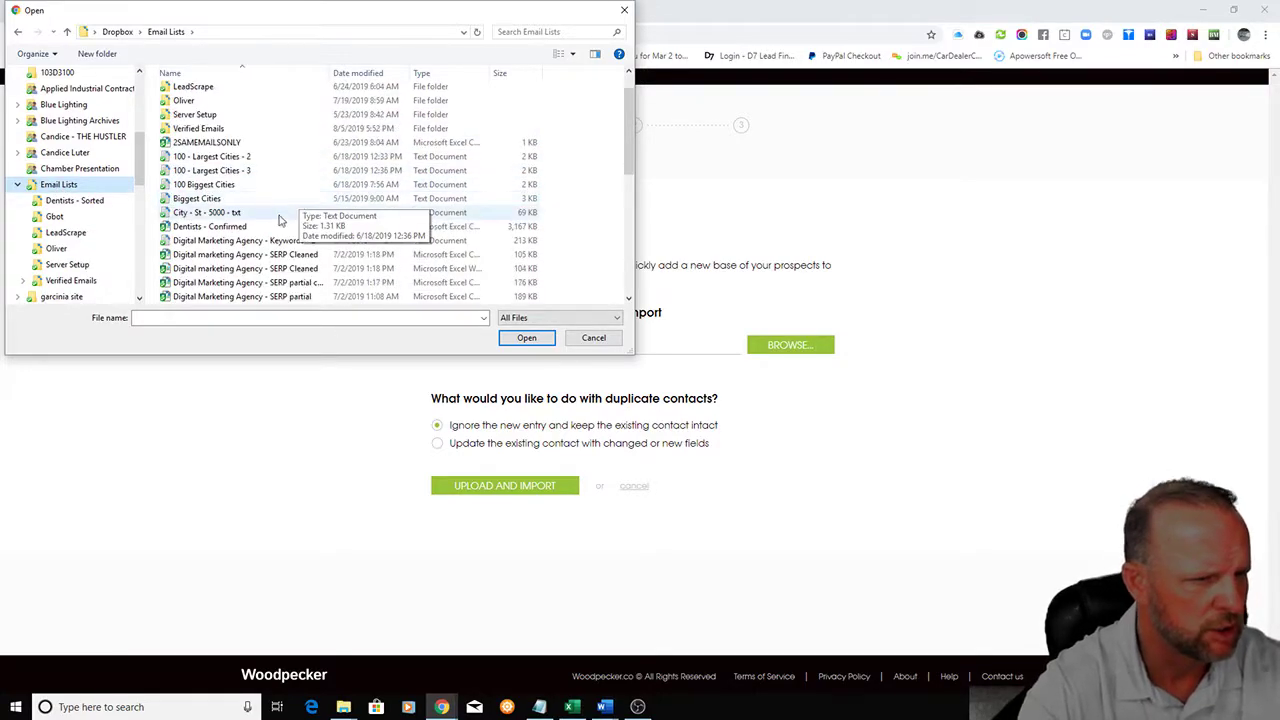
{"action": "double_click", "coordinate": [245, 228]}
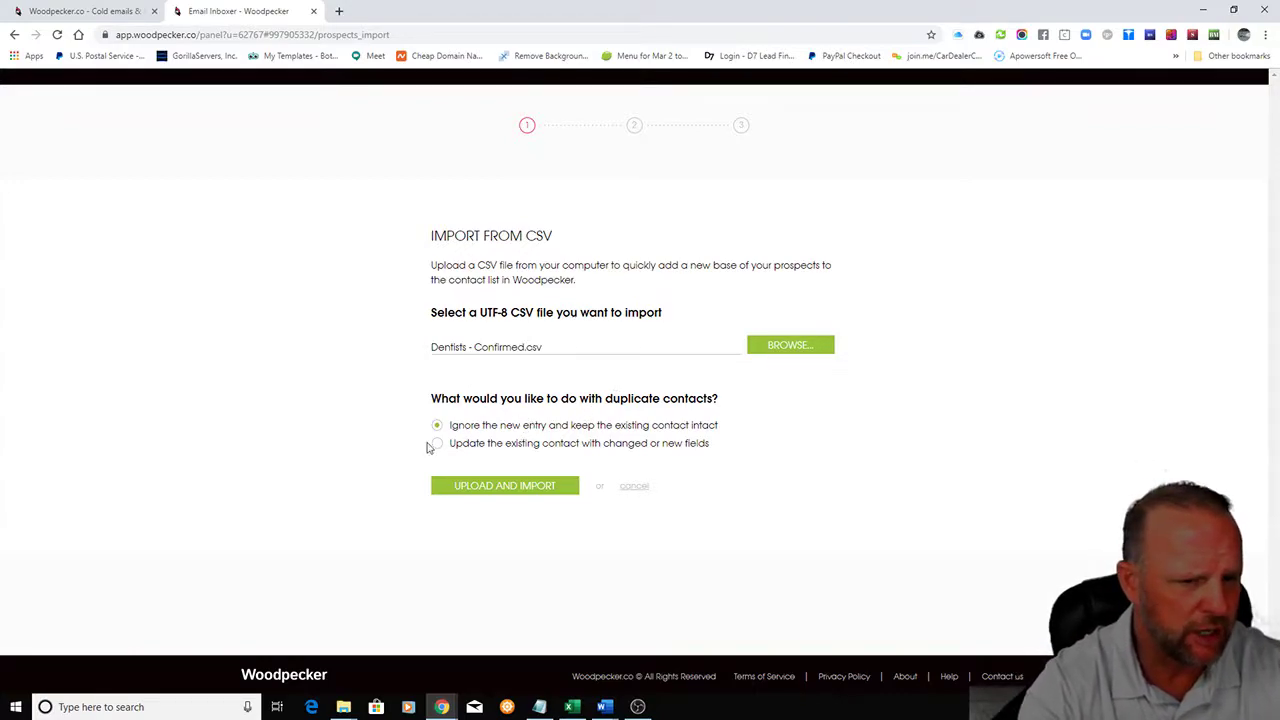
{"action": "left_click", "coordinate": [507, 486]}
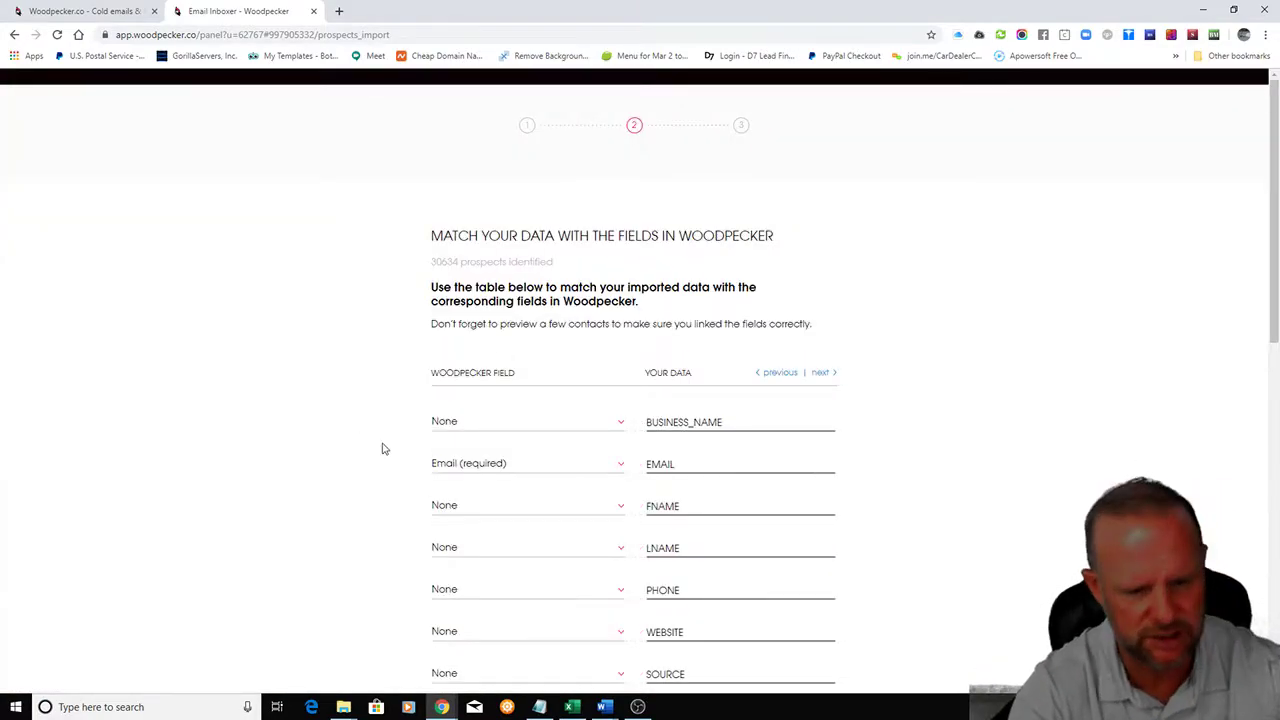
- Examine the table matching the imported CSV columns with the Woodpecker fields, down to the first-row option
{"action": "scroll", "coordinate": [382, 445], "scroll_direction": "down", "scroll_amount": 2}
{"action": "scroll", "coordinate": [381, 444], "scroll_direction": "down", "scroll_amount": 1}
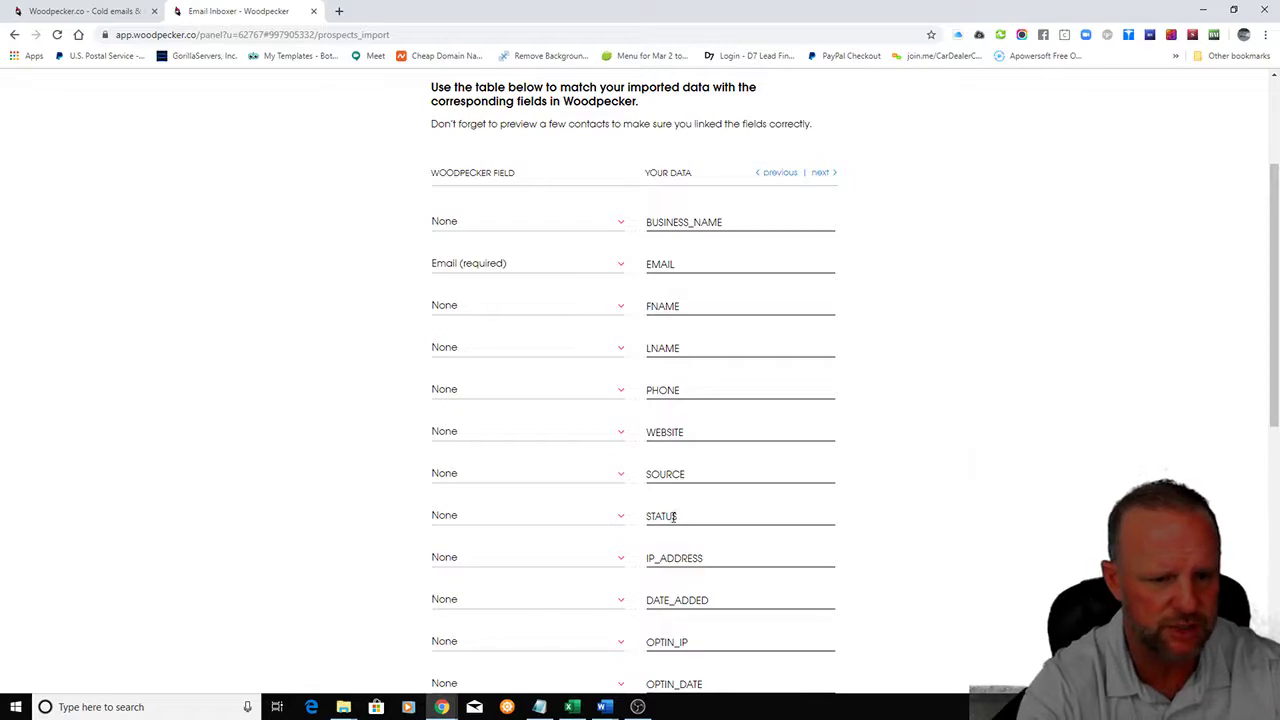
{"action": "scroll", "coordinate": [730, 512], "scroll_direction": "down", "scroll_amount": 2}
{"action": "scroll", "coordinate": [740, 481], "scroll_direction": "down", "scroll_amount": 2}
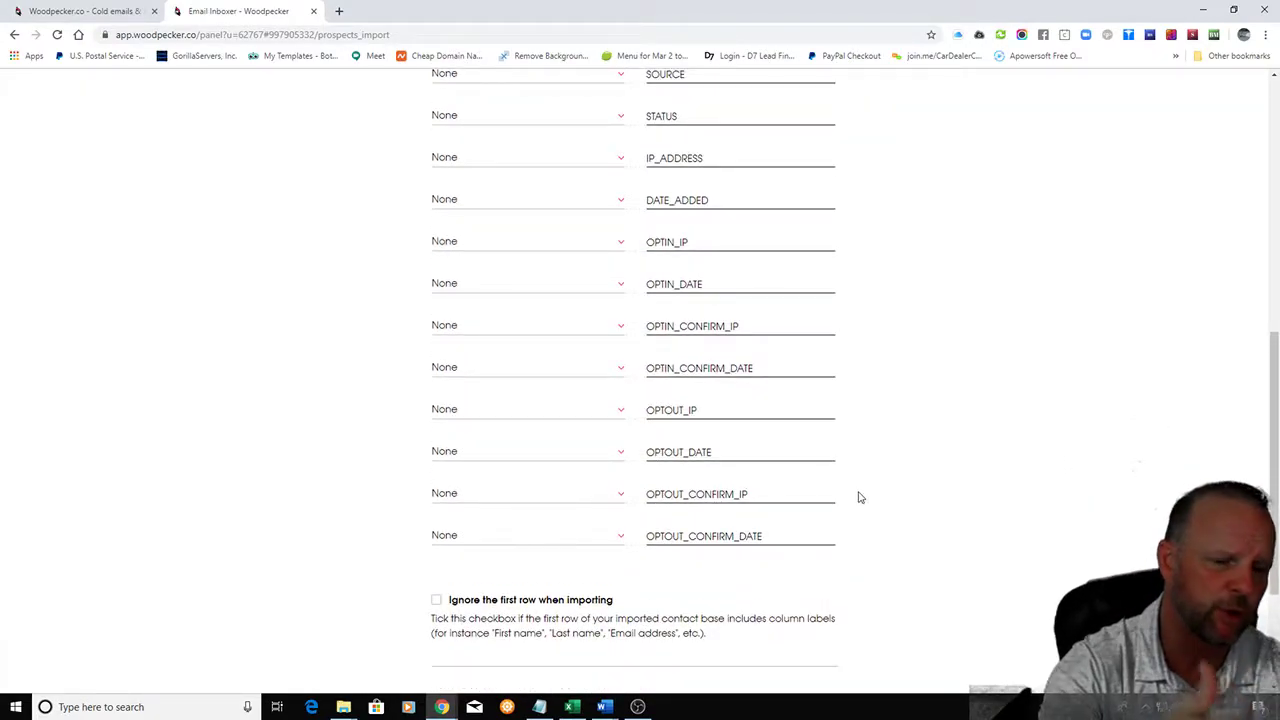
- Review the column matching table down to the import option, and return to the prospects list without importing the contacts
{"action": "scroll", "coordinate": [860, 497], "scroll_direction": "up", "scroll_amount": 6}
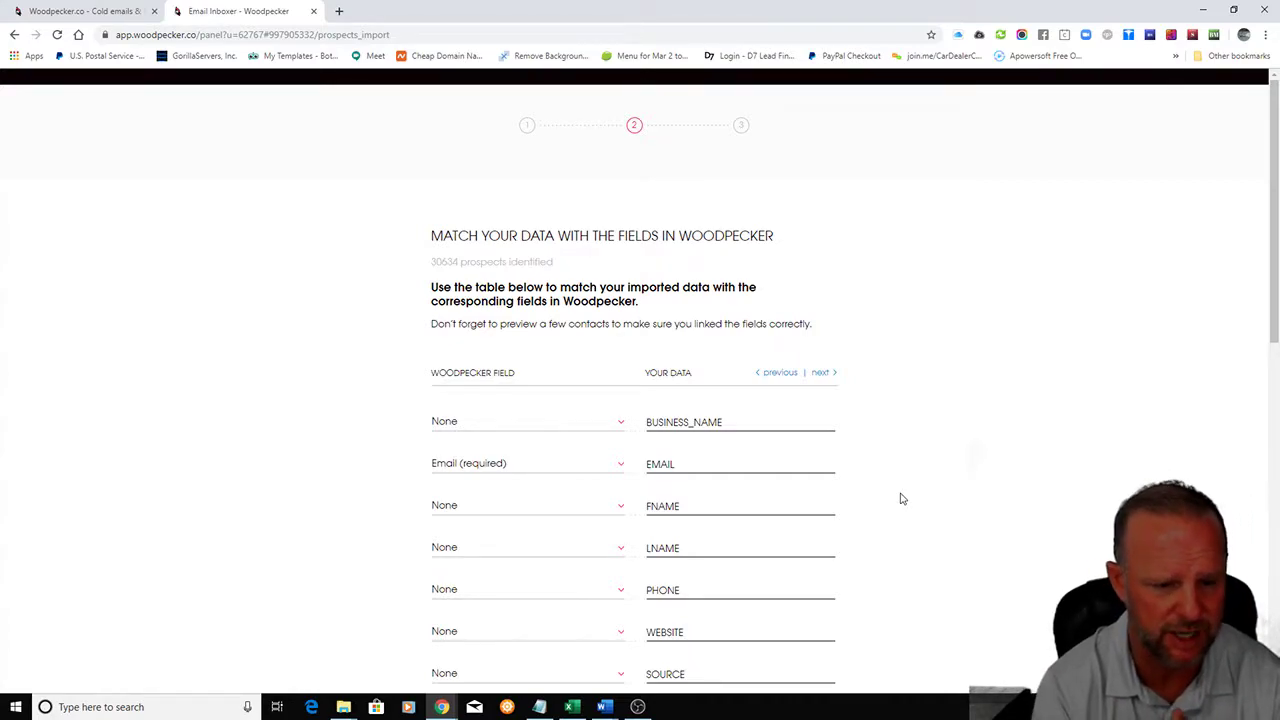
{"action": "scroll", "coordinate": [901, 498], "scroll_direction": "down", "scroll_amount": 3}
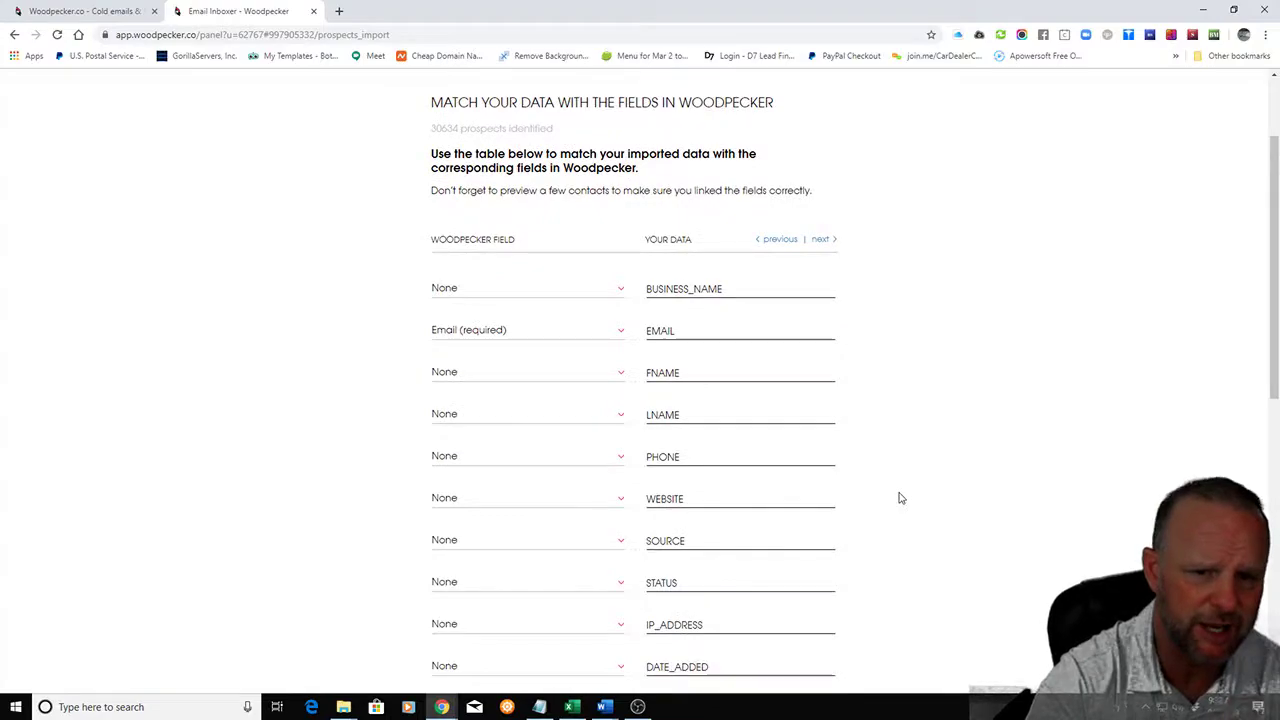
{"action": "scroll", "coordinate": [899, 498], "scroll_direction": "down", "scroll_amount": 4}
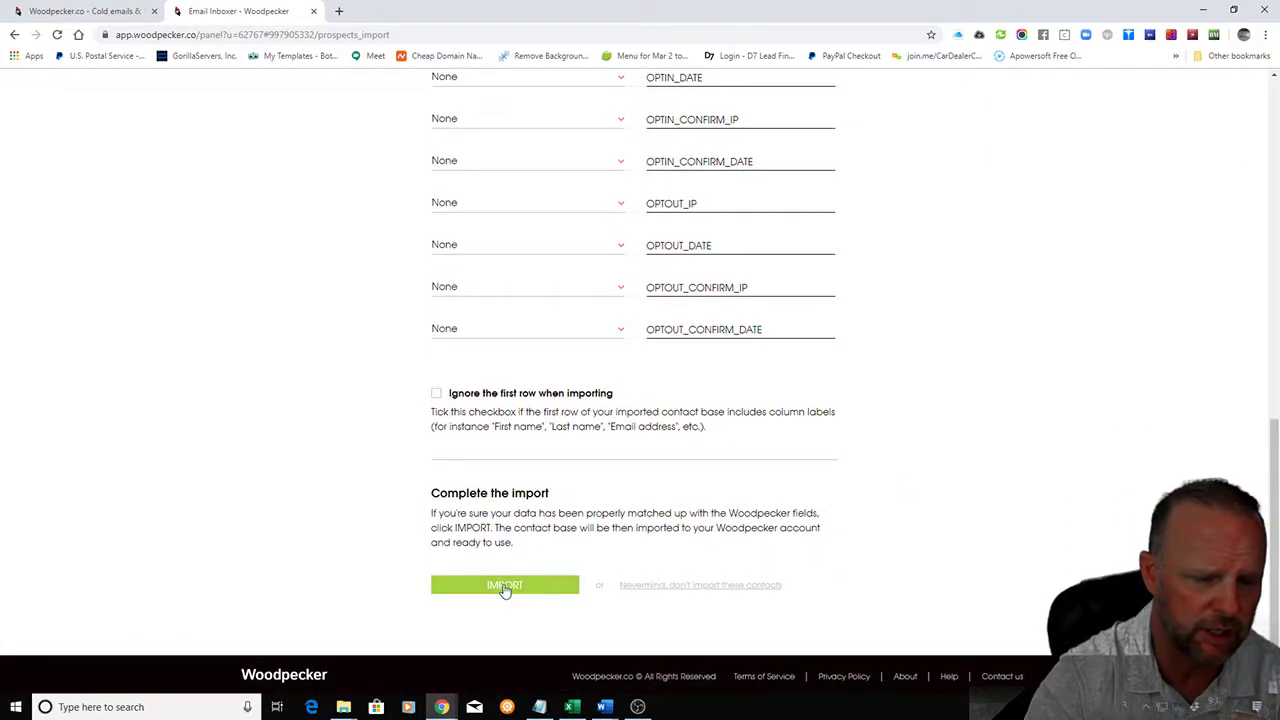
{"action": "left_click", "coordinate": [15, 37]}
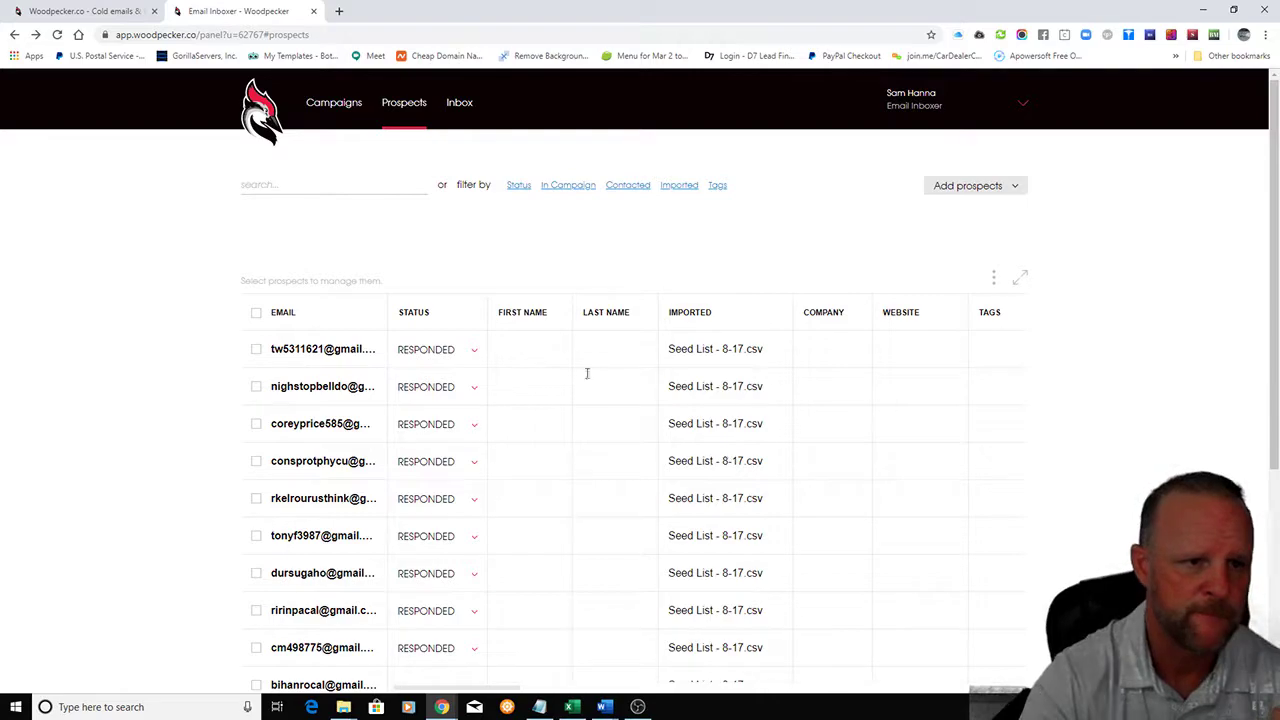
- Add a new campaign and choose the existing info email account as its sending address
{"action": "left_click", "coordinate": [338, 108]}
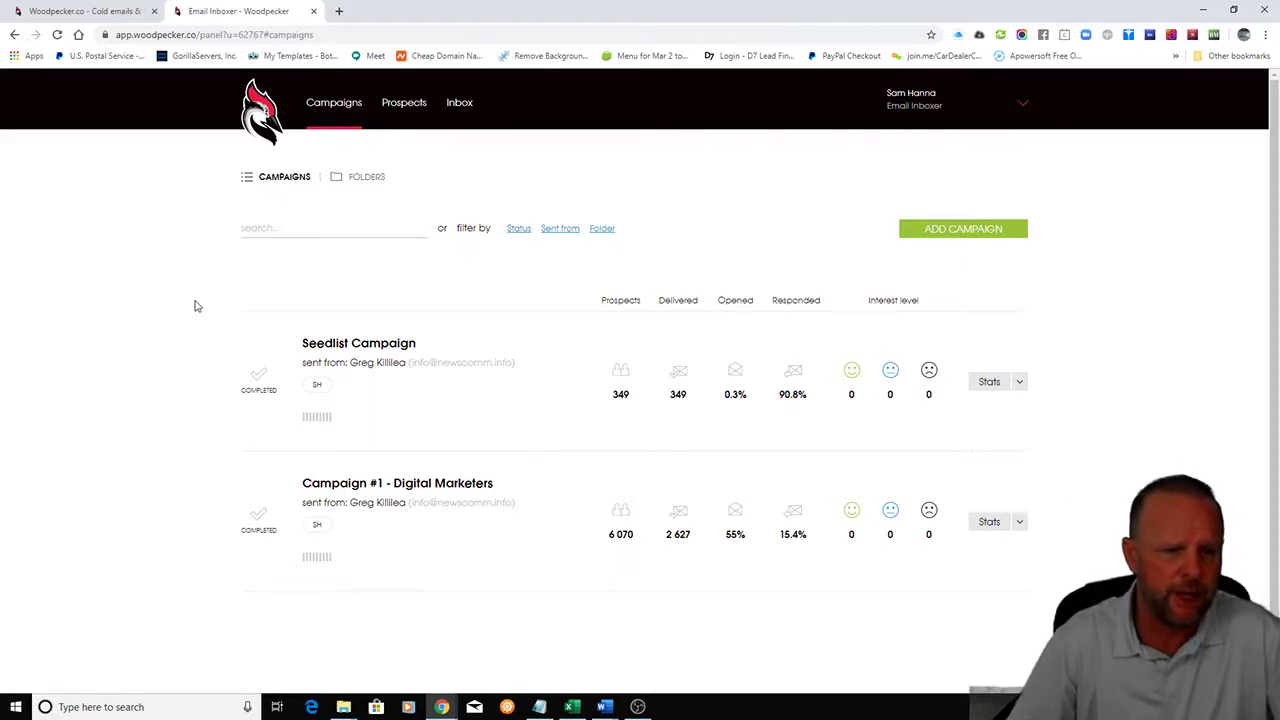
{"action": "left_click", "coordinate": [938, 230]}
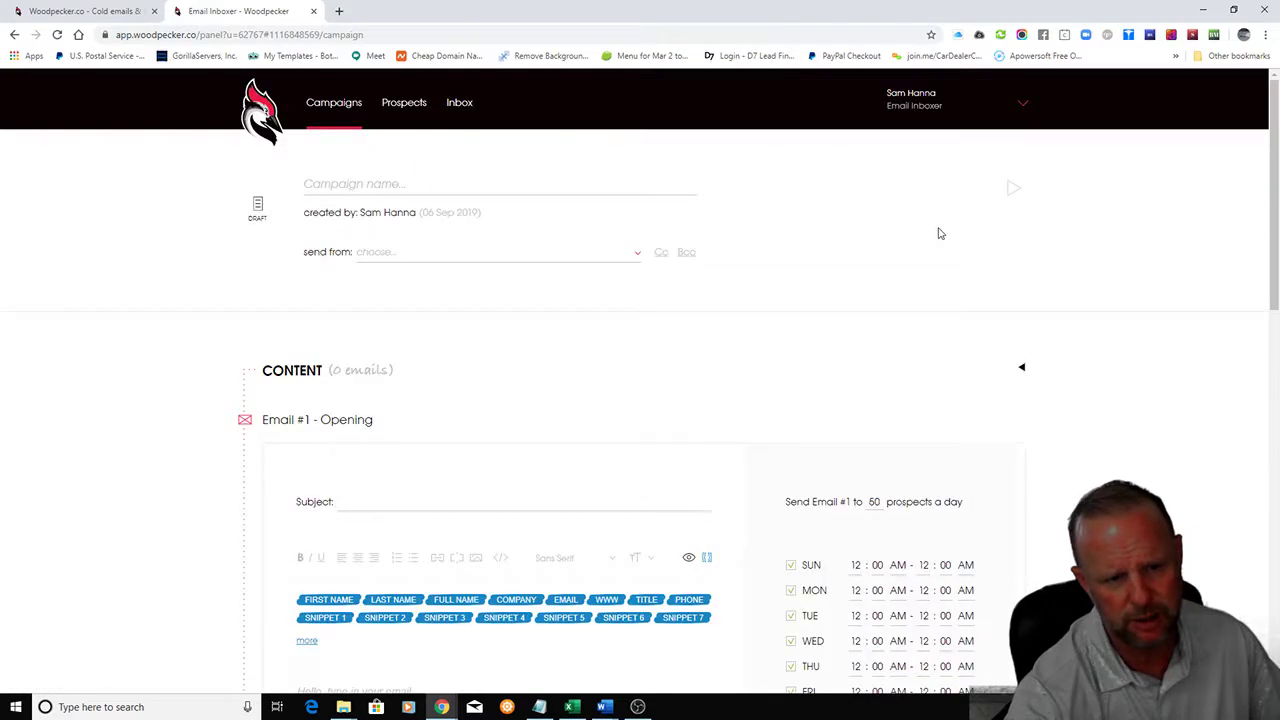
{"action": "scroll", "coordinate": [1164, 374], "scroll_direction": "down", "scroll_amount": 1}
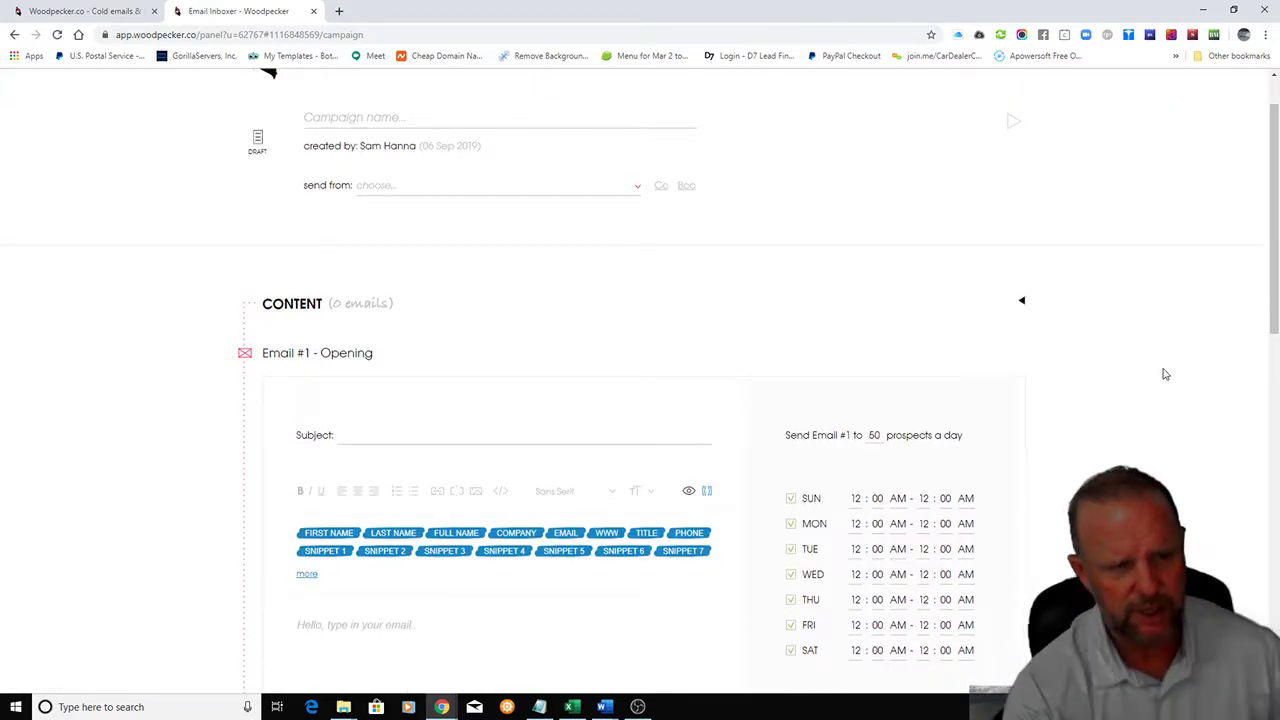
{"action": "left_click", "coordinate": [551, 189]}
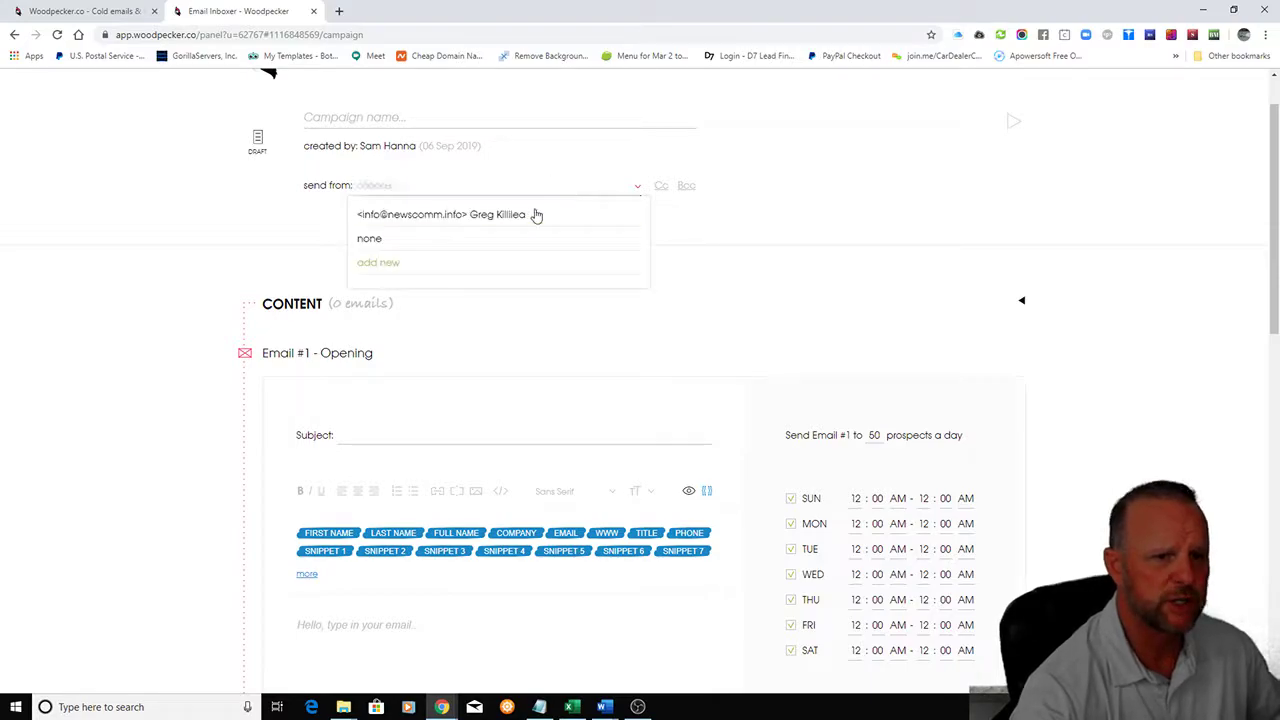
{"action": "left_click", "coordinate": [531, 216]}
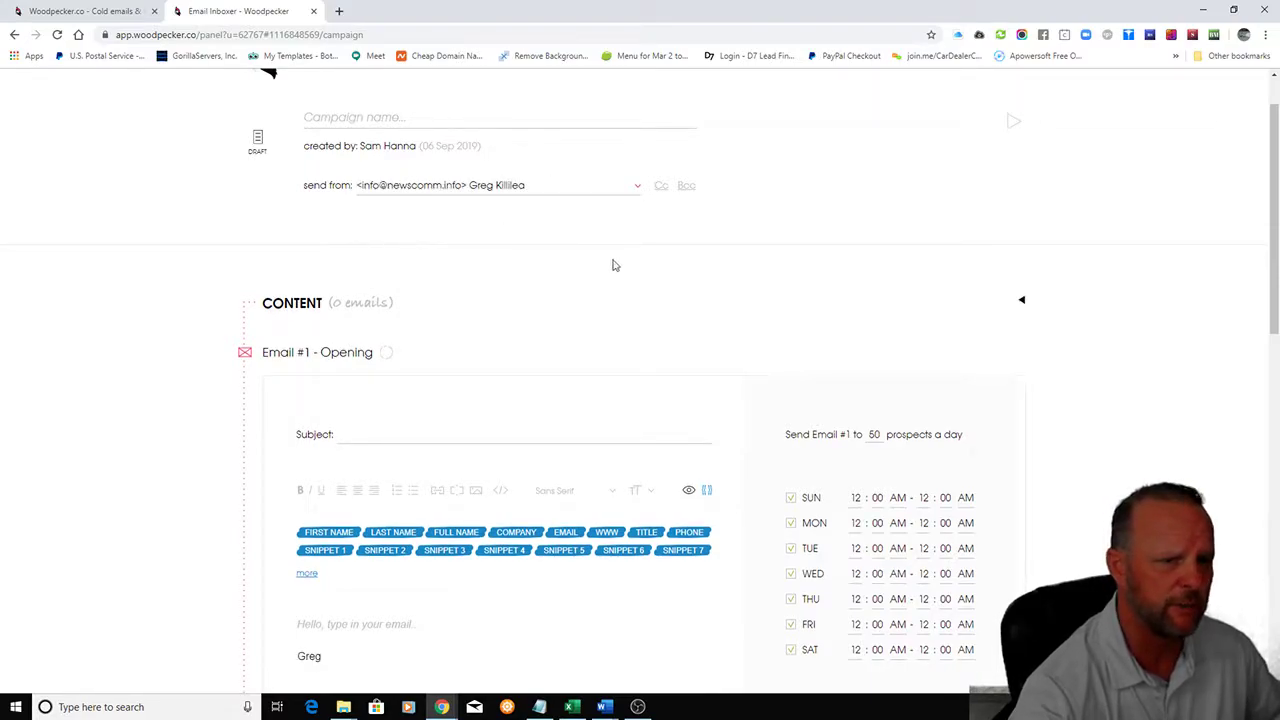
{"action": "scroll", "coordinate": [700, 300], "scroll_direction": "up", "scroll_amount": 1}
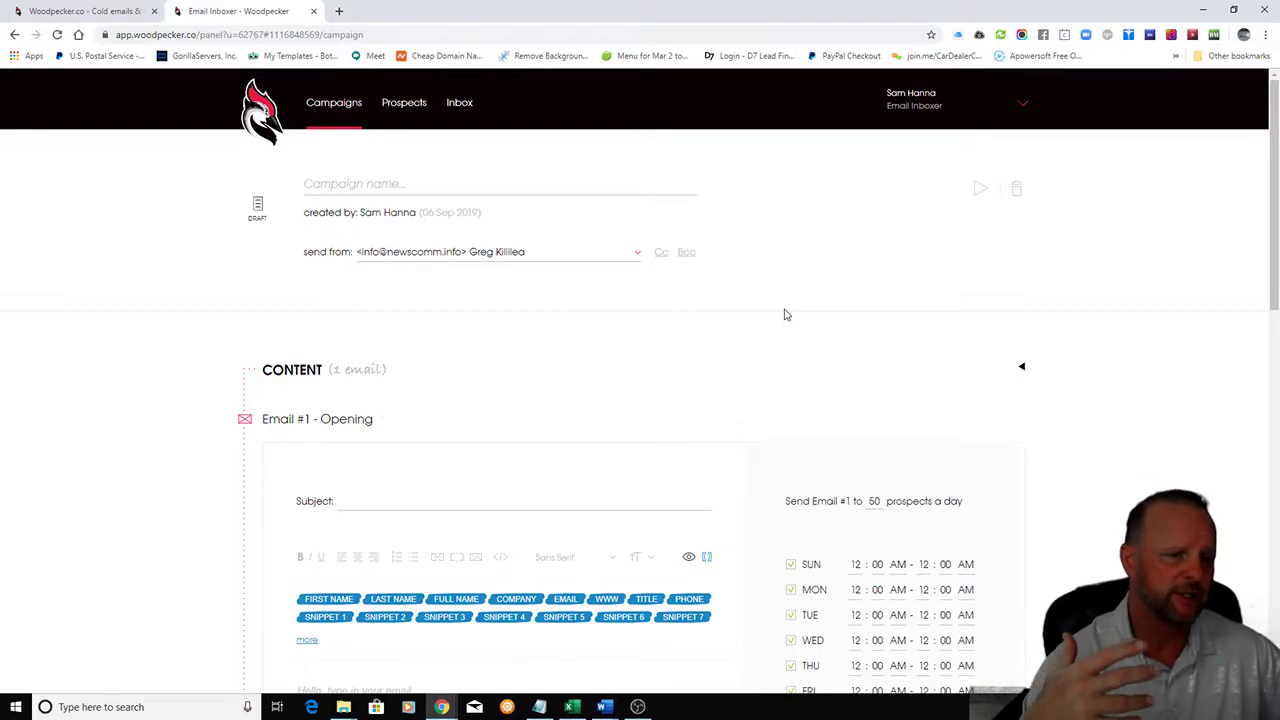
- Exclude Sunday from Email #1's sending schedule and set Monday's delivery window to 07:00 AM - 10:00 PM
{"action": "scroll", "coordinate": [794, 246], "scroll_direction": "down", "scroll_amount": 2}
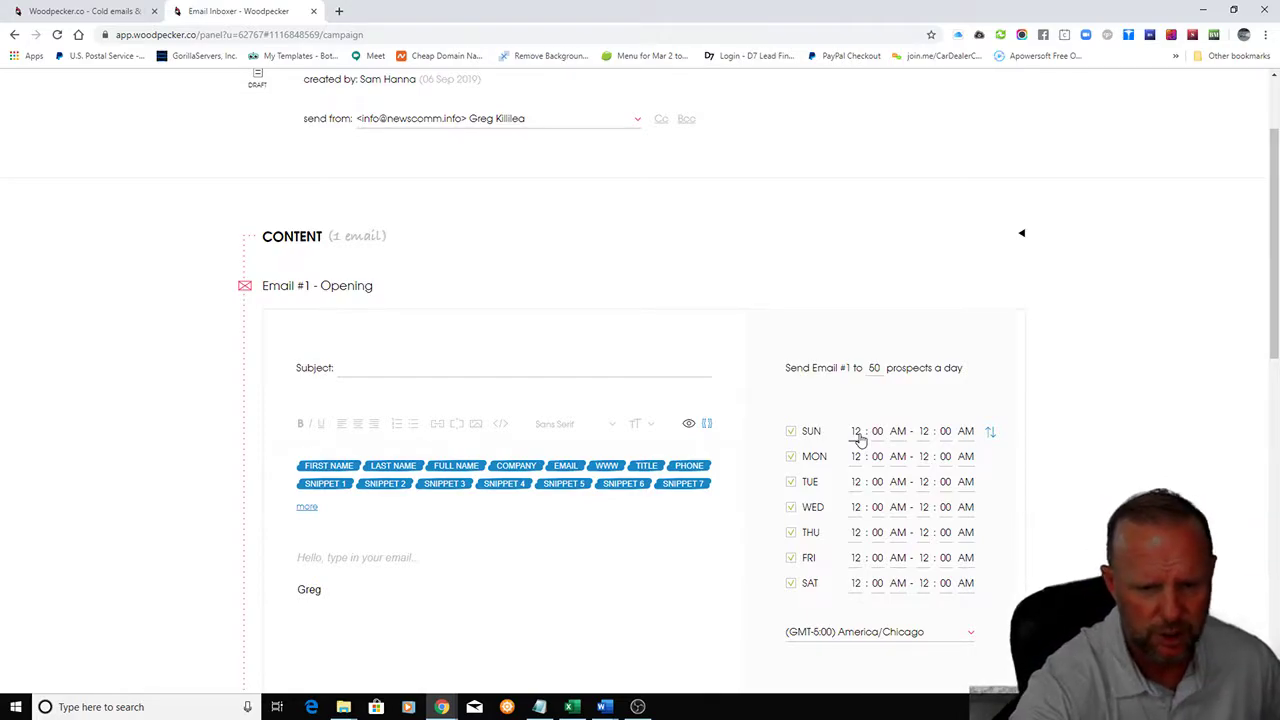
{"action": "left_click", "coordinate": [790, 433]}
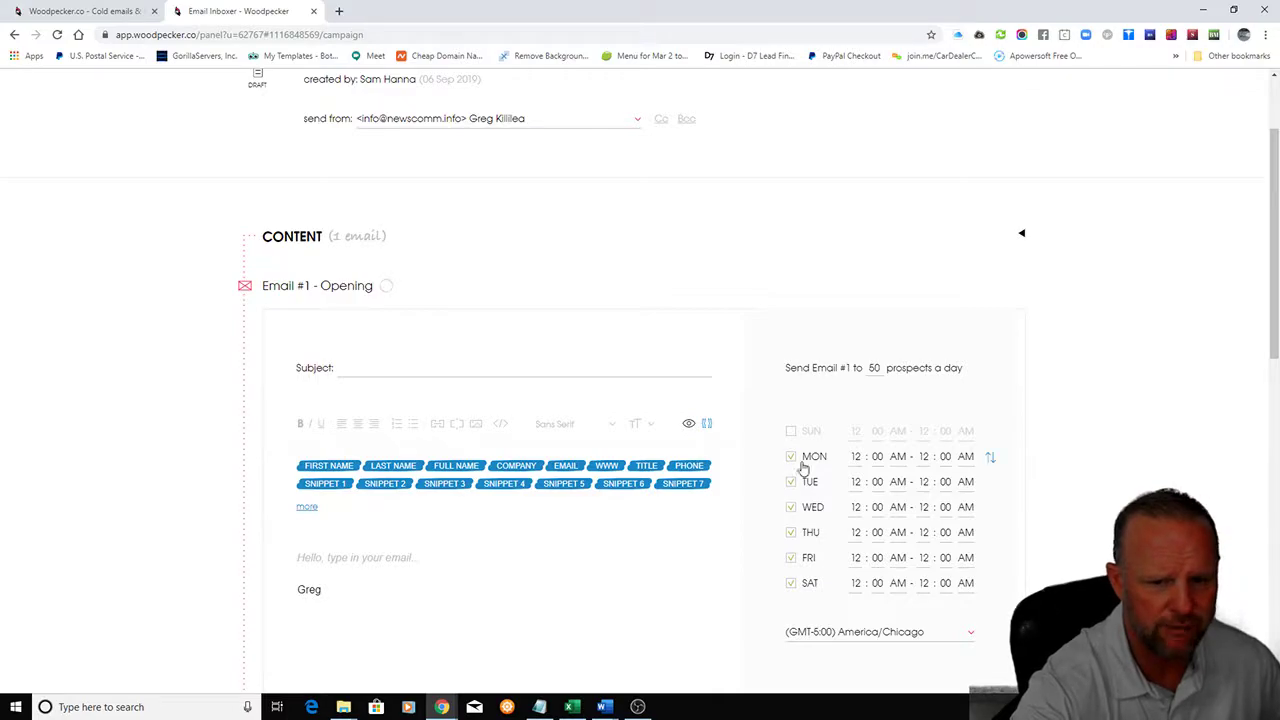
{"action": "left_click", "coordinate": [856, 458]}
{"action": "left_click", "coordinate": [855, 496]}
{"action": "left_click", "coordinate": [923, 457]}
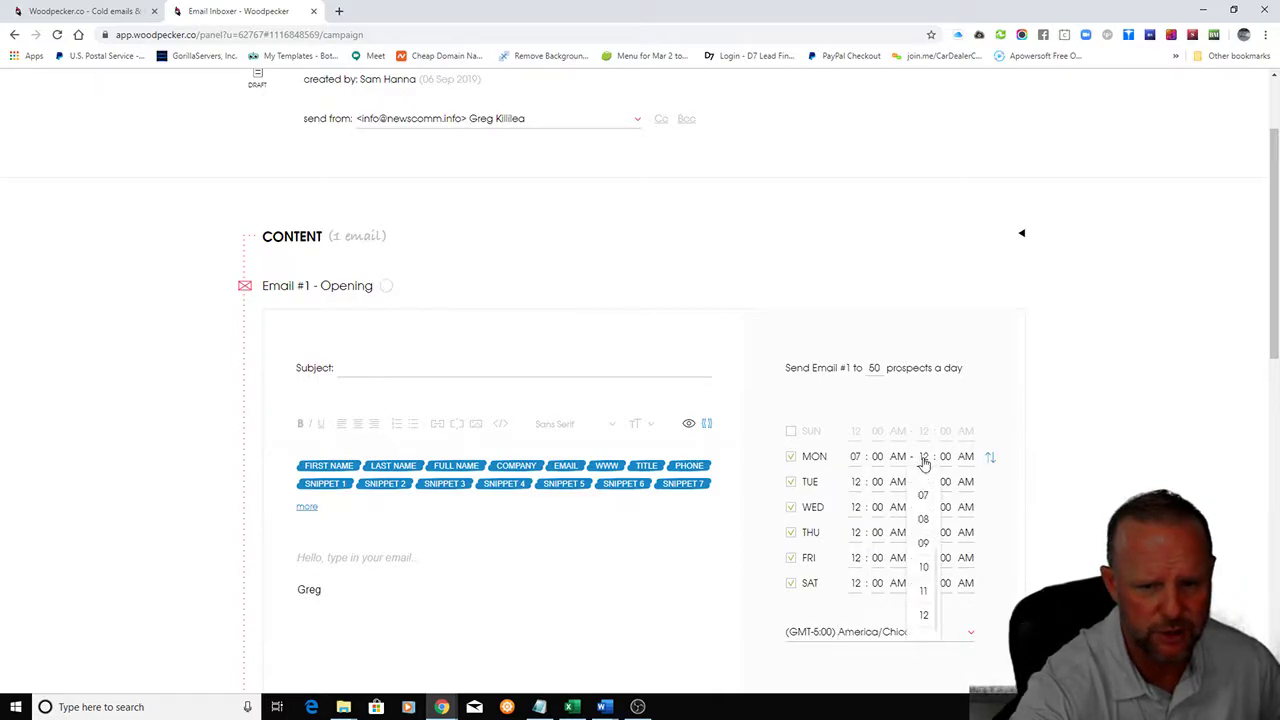
{"action": "left_click", "coordinate": [923, 567]}
{"action": "left_click", "coordinate": [965, 457]}
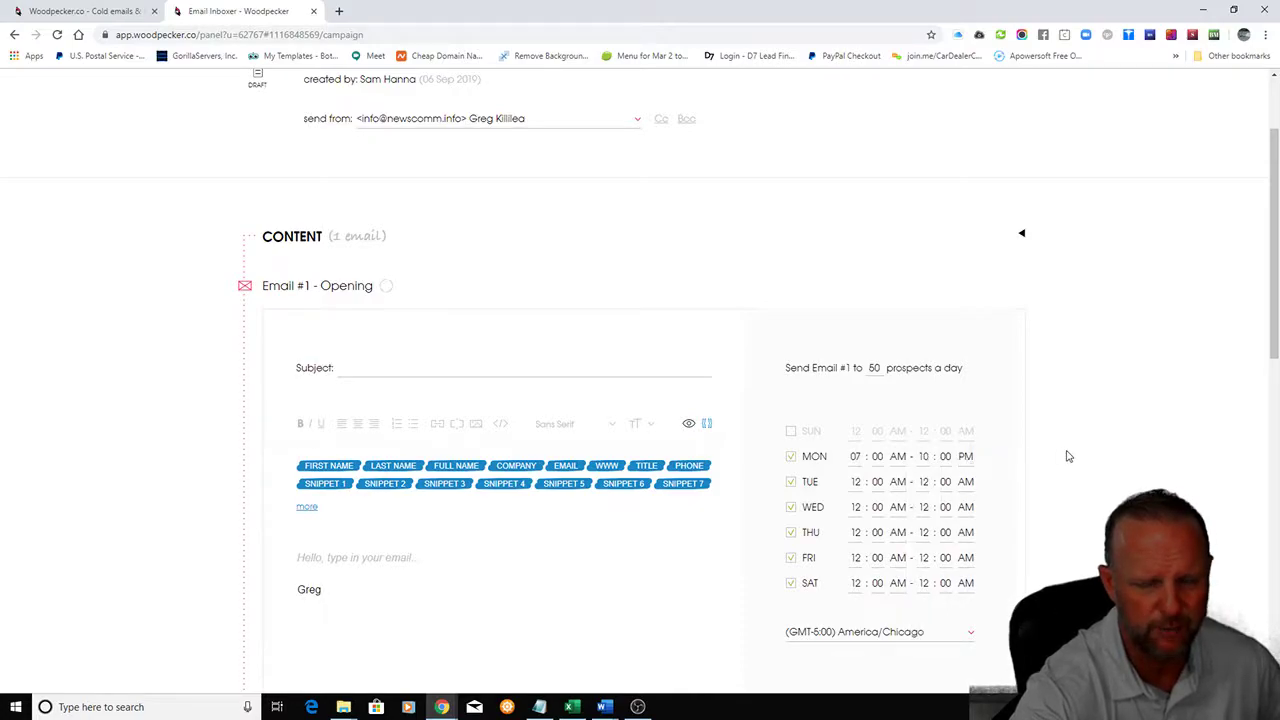
- Enter the Email #1 subject "Dentists in {{CITY}}", inserting the city as a merge field
{"action": "scroll", "coordinate": [1068, 456], "scroll_direction": "down", "scroll_amount": 2}
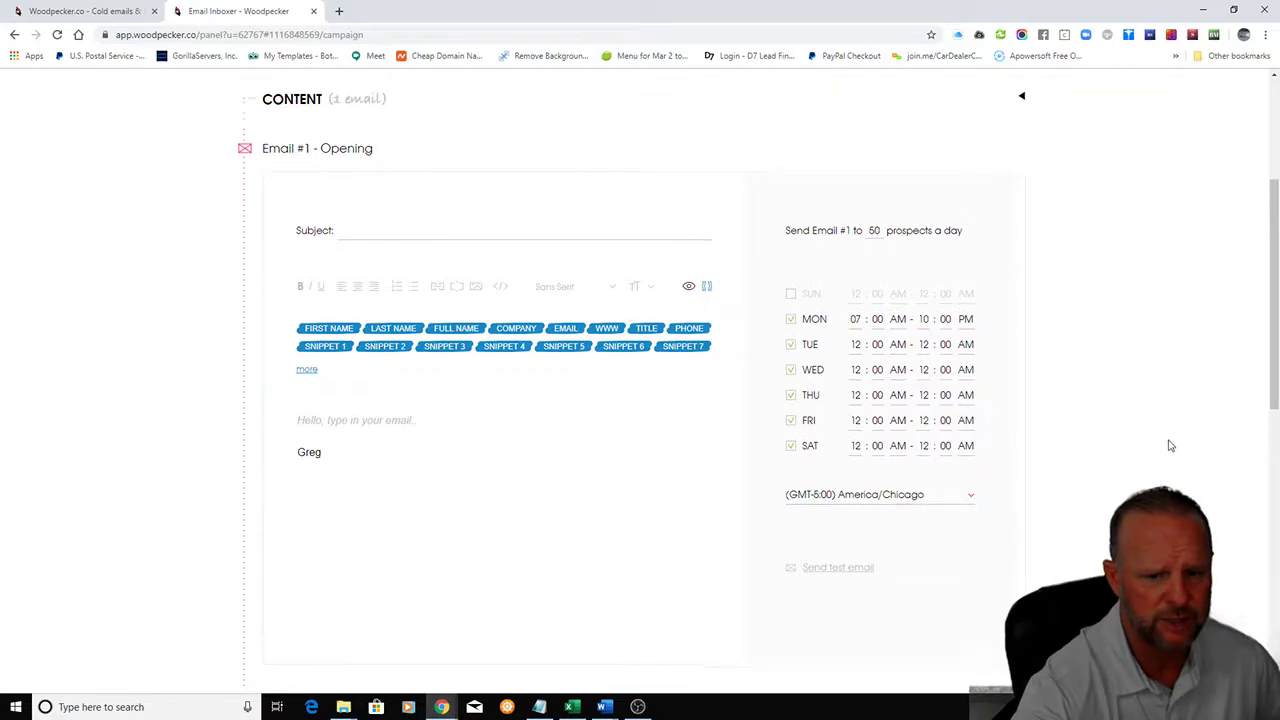
{"action": "scroll", "coordinate": [1164, 450], "scroll_direction": "down", "scroll_amount": 2}
{"action": "scroll", "coordinate": [1152, 454], "scroll_direction": "up", "scroll_amount": 4}
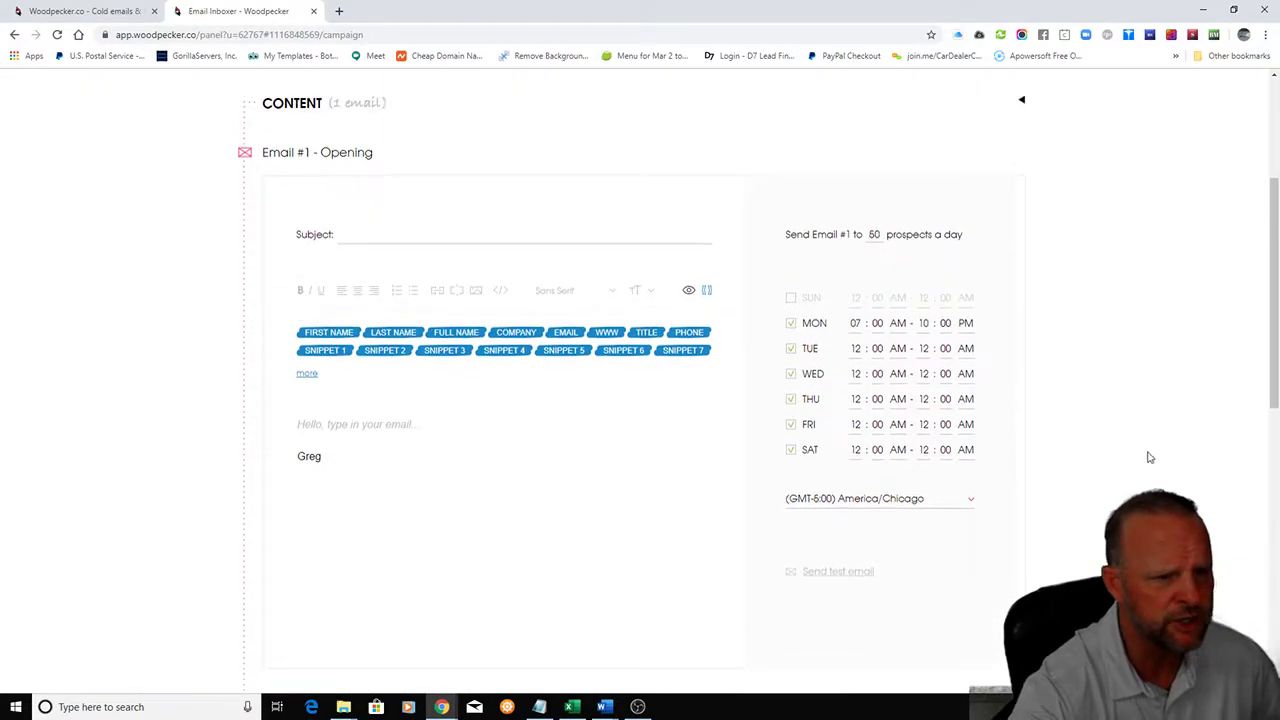
{"action": "left_click", "coordinate": [425, 363]}
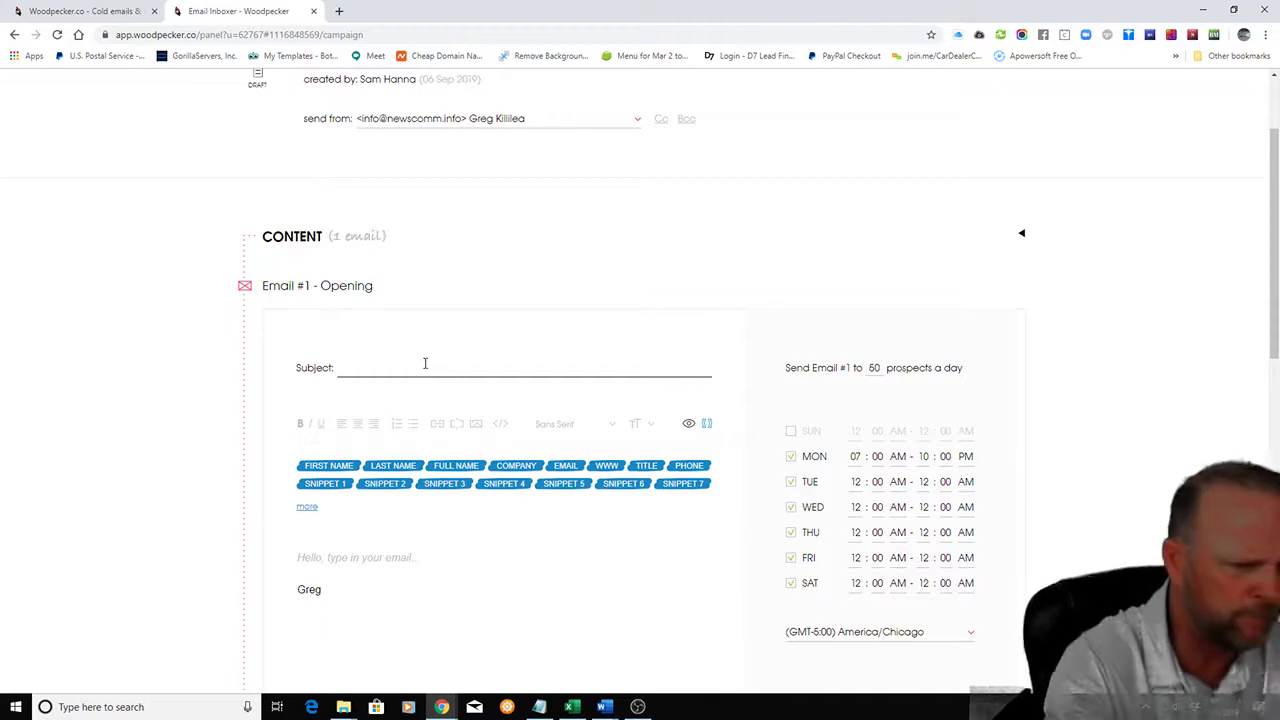
{"action": "left_click", "coordinate": [425, 363]}
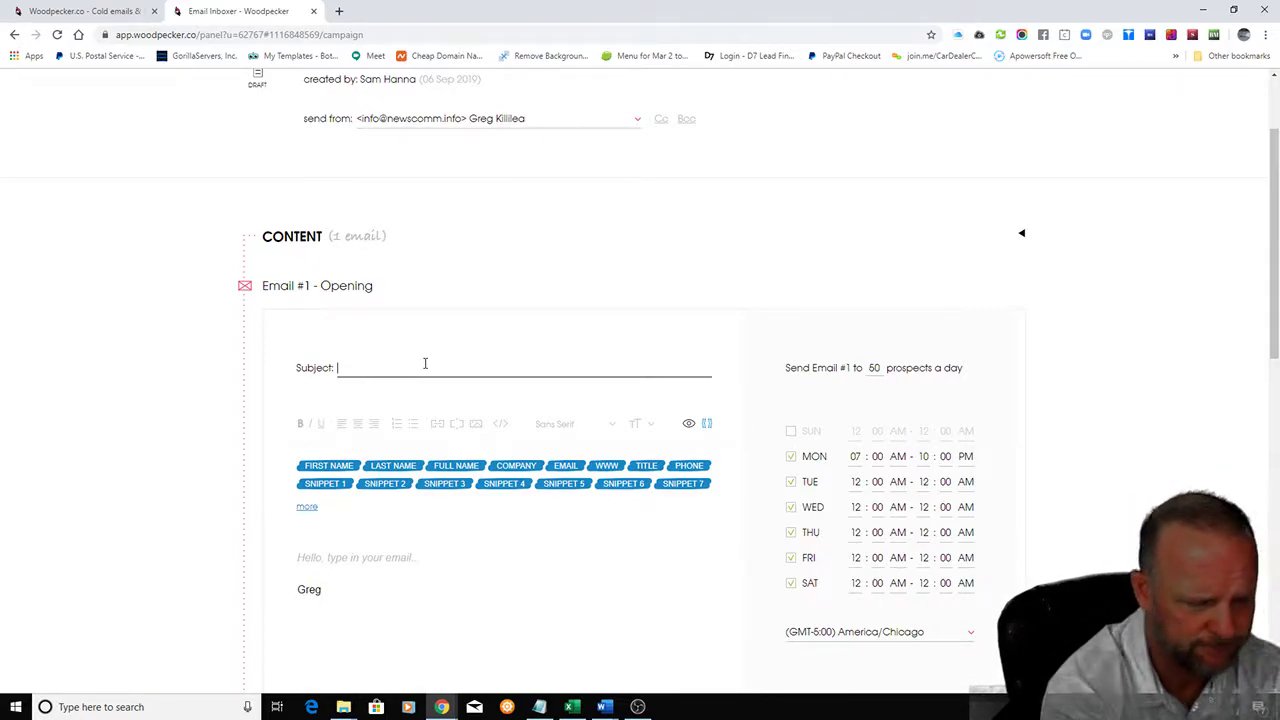
{"action": "type", "text": "Den"}
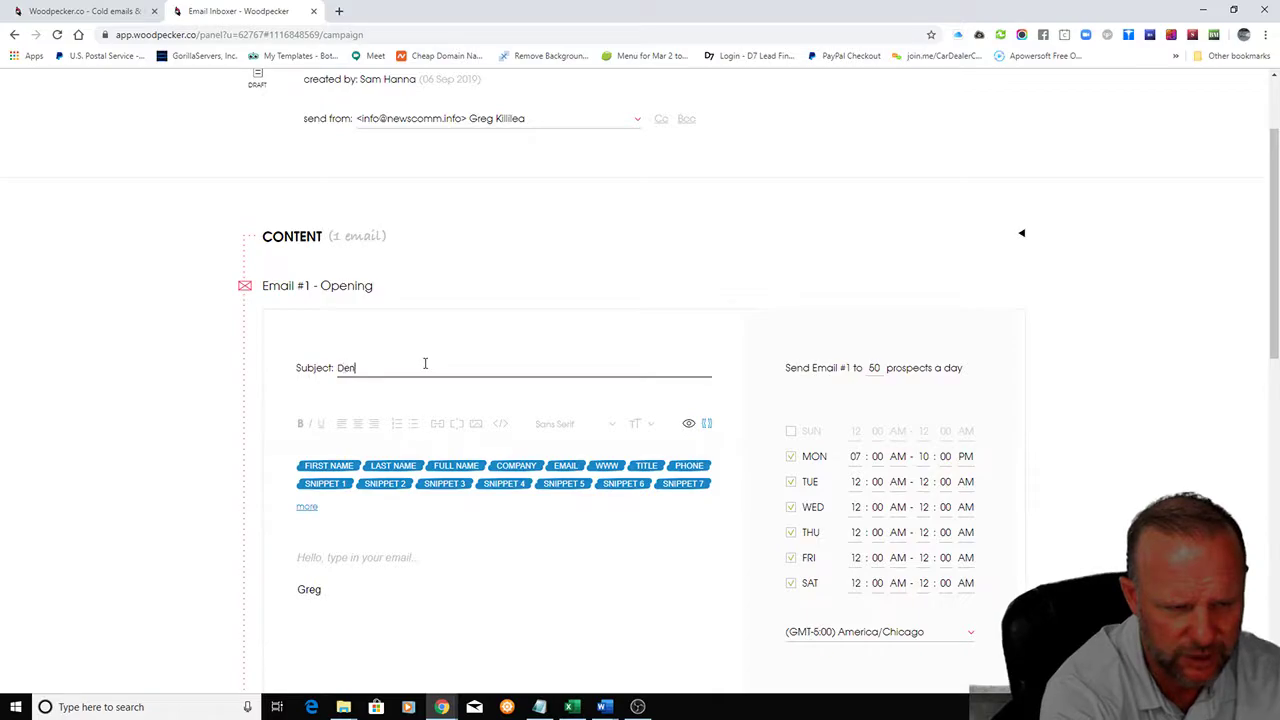
{"action": "type", "text": "tists in"}
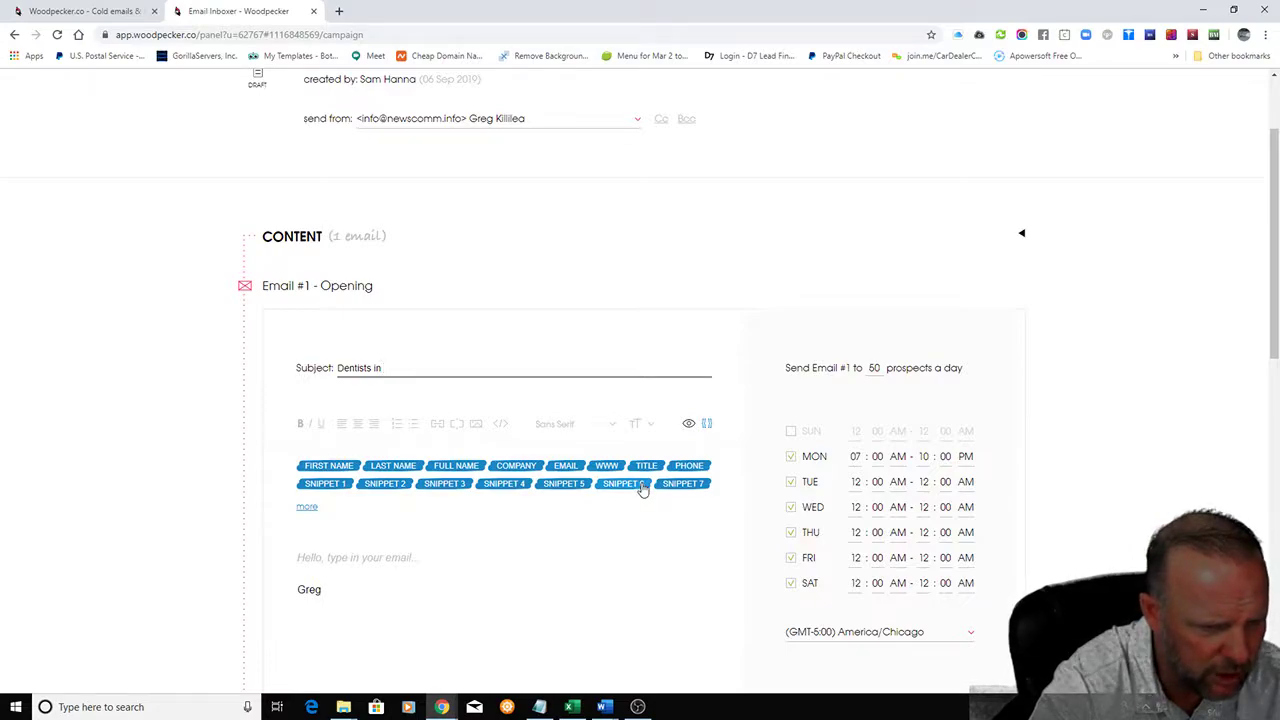
{"action": "left_click", "coordinate": [307, 507]}
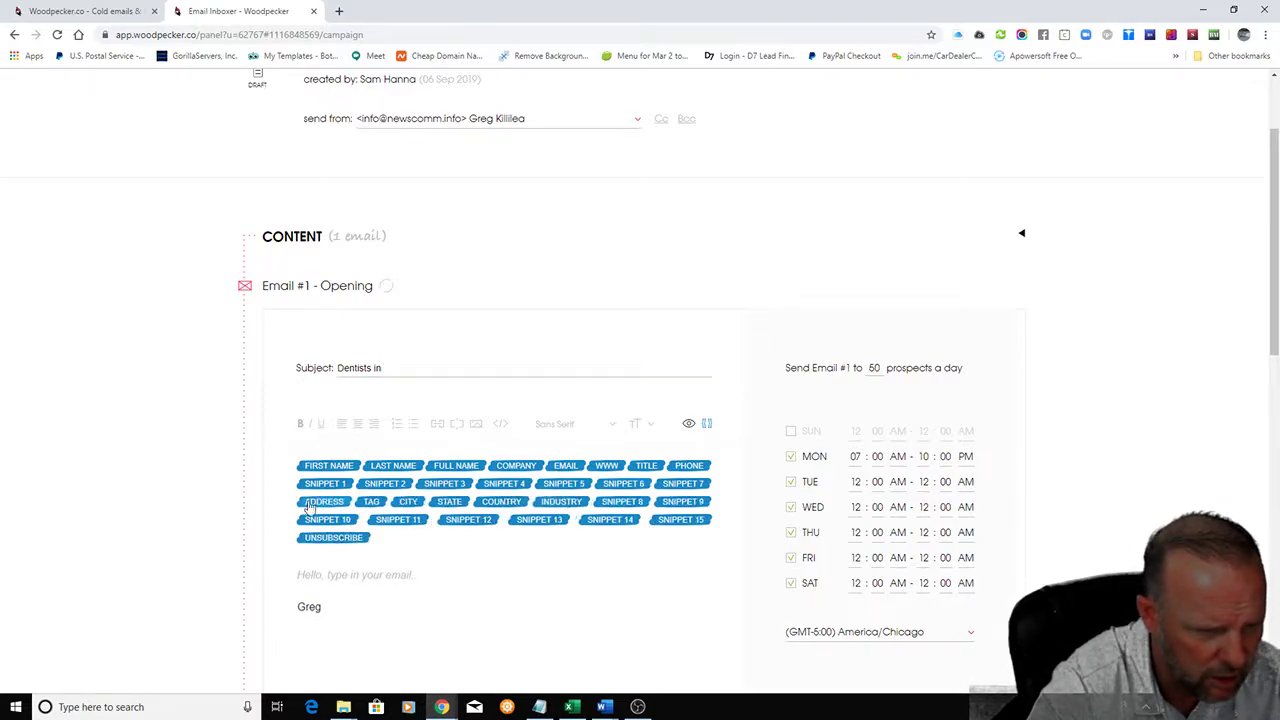
{"action": "left_click", "coordinate": [398, 504]}
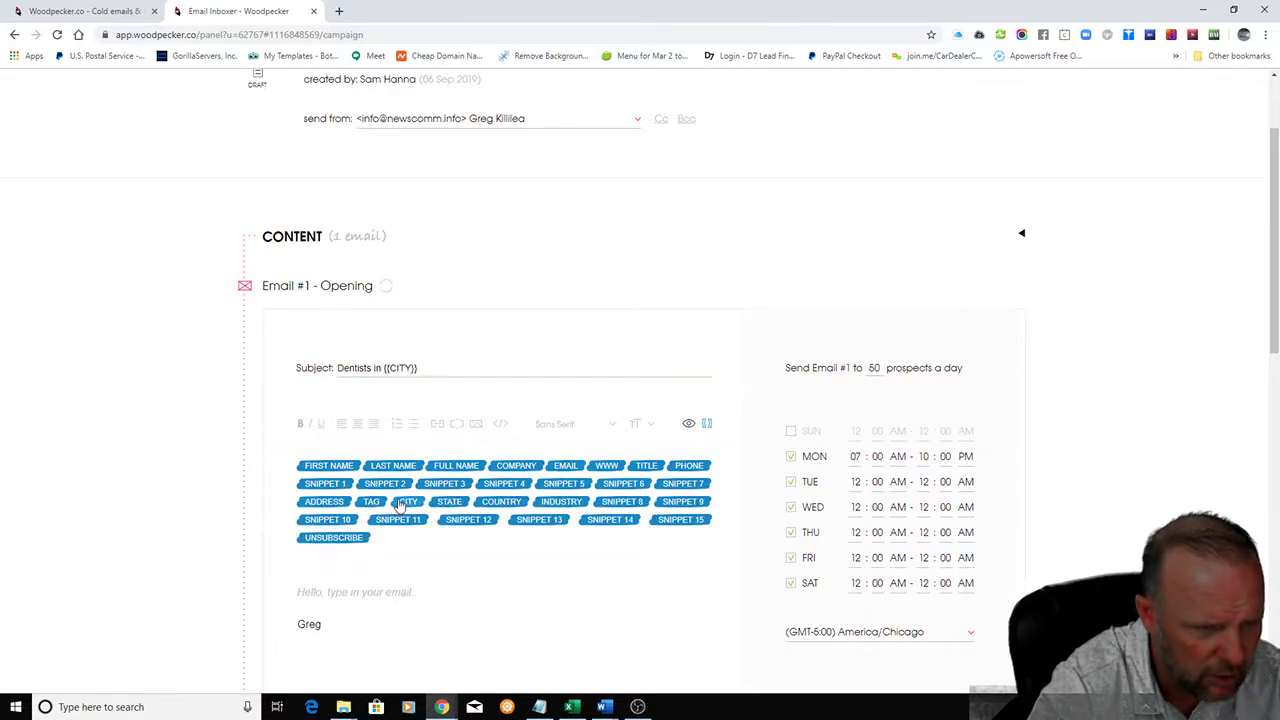
{"action": "left_click", "coordinate": [387, 368]}
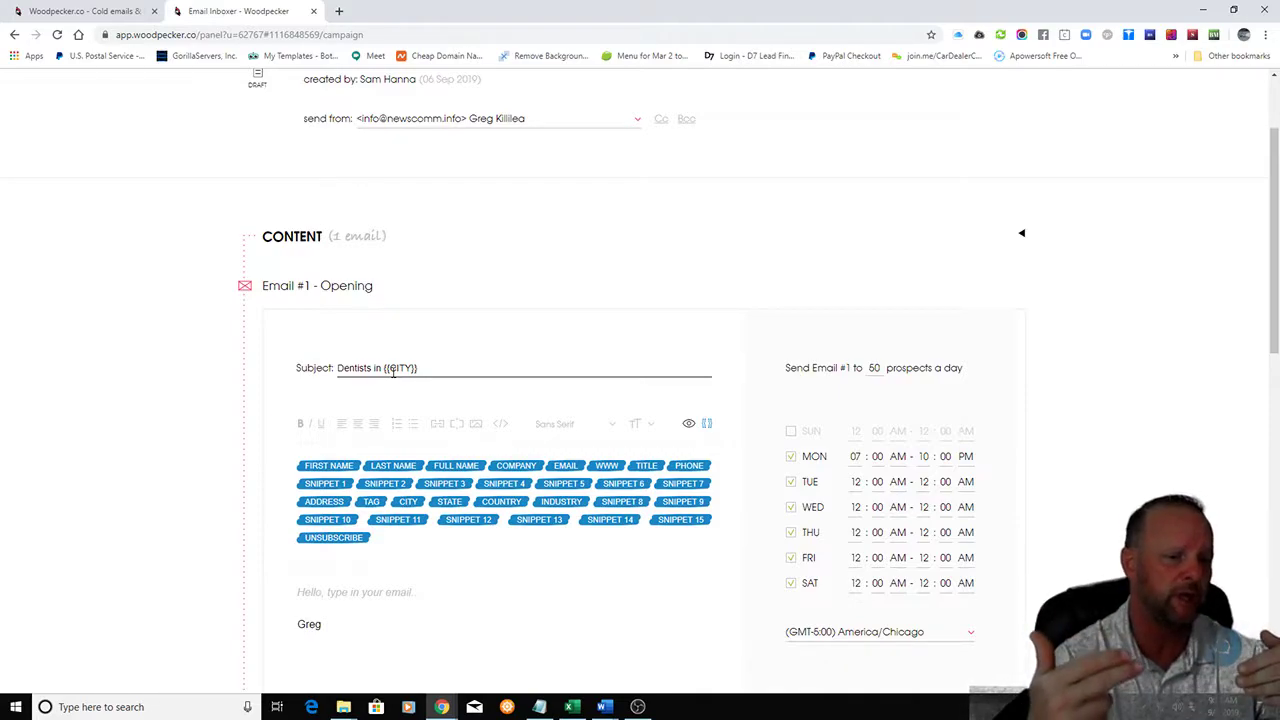
- Begin the Email #1 body with the greeting "Hello {{FIRST_NAME}}", using the first name merge field
{"action": "scroll", "coordinate": [400, 375], "scroll_direction": "down", "scroll_amount": 2}
{"action": "left_click", "coordinate": [353, 396]}
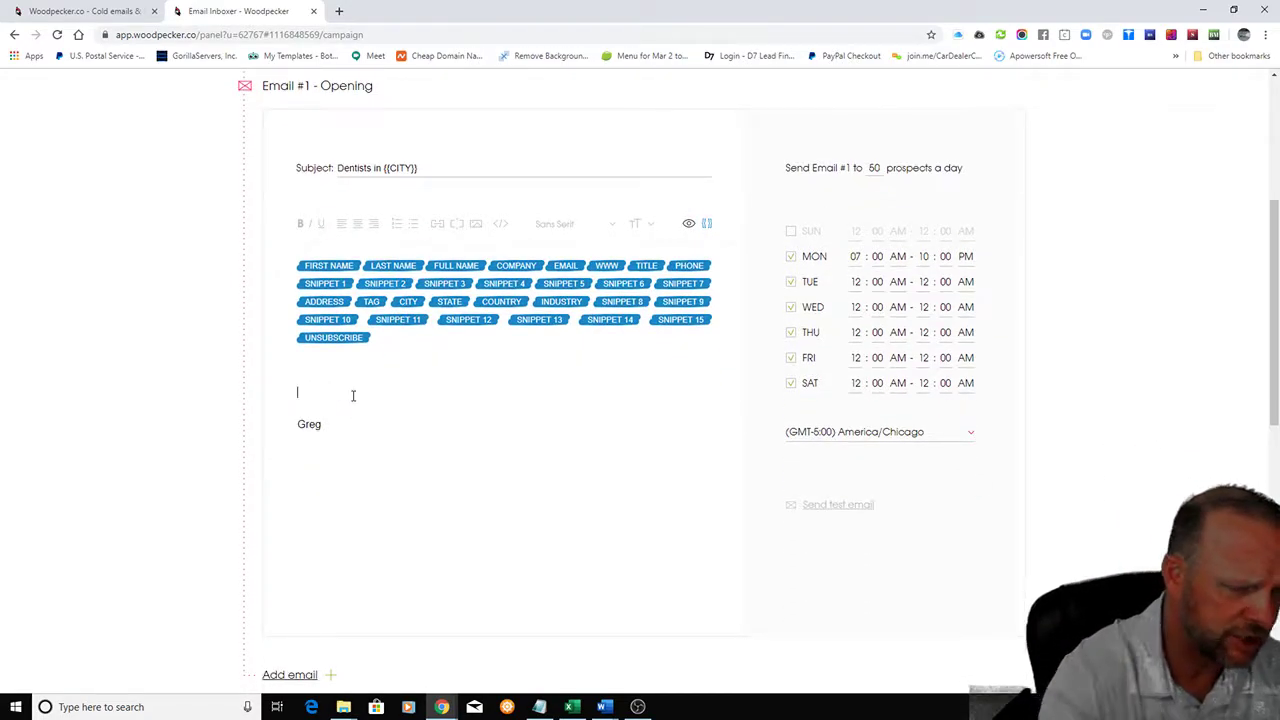
{"action": "type", "text": "Hello"}
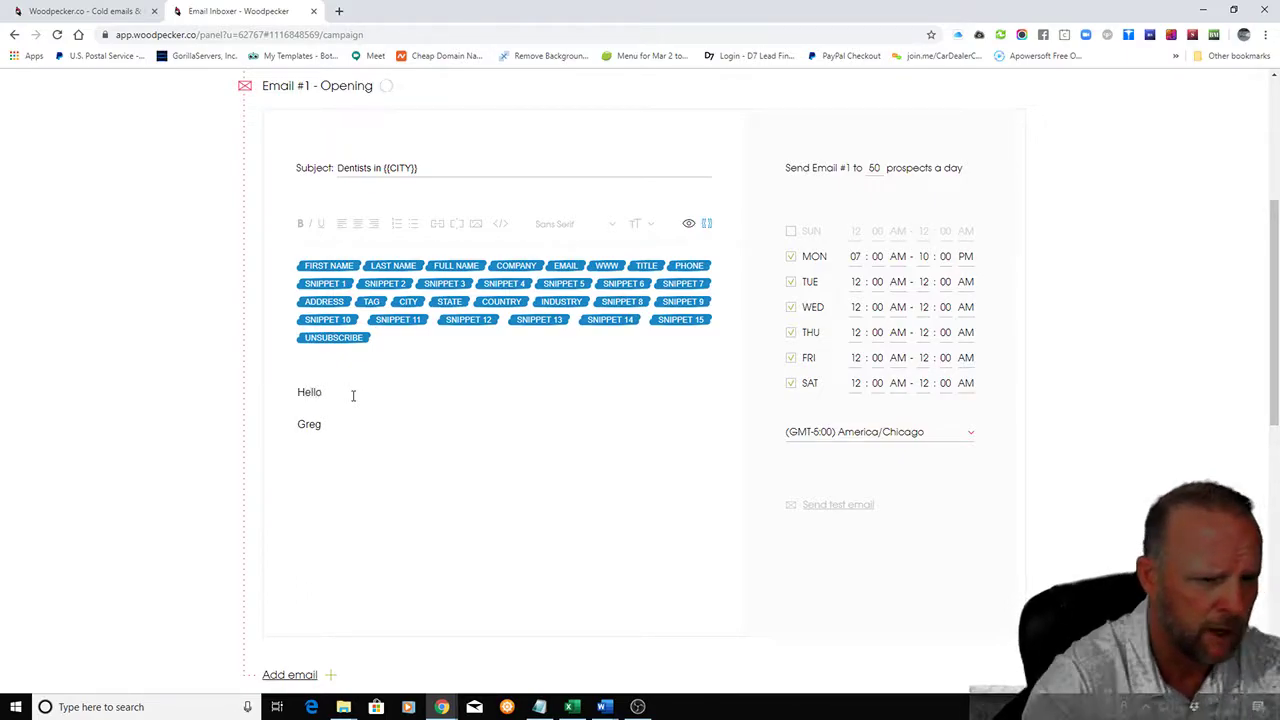
{"action": "left_click", "coordinate": [330, 266]}
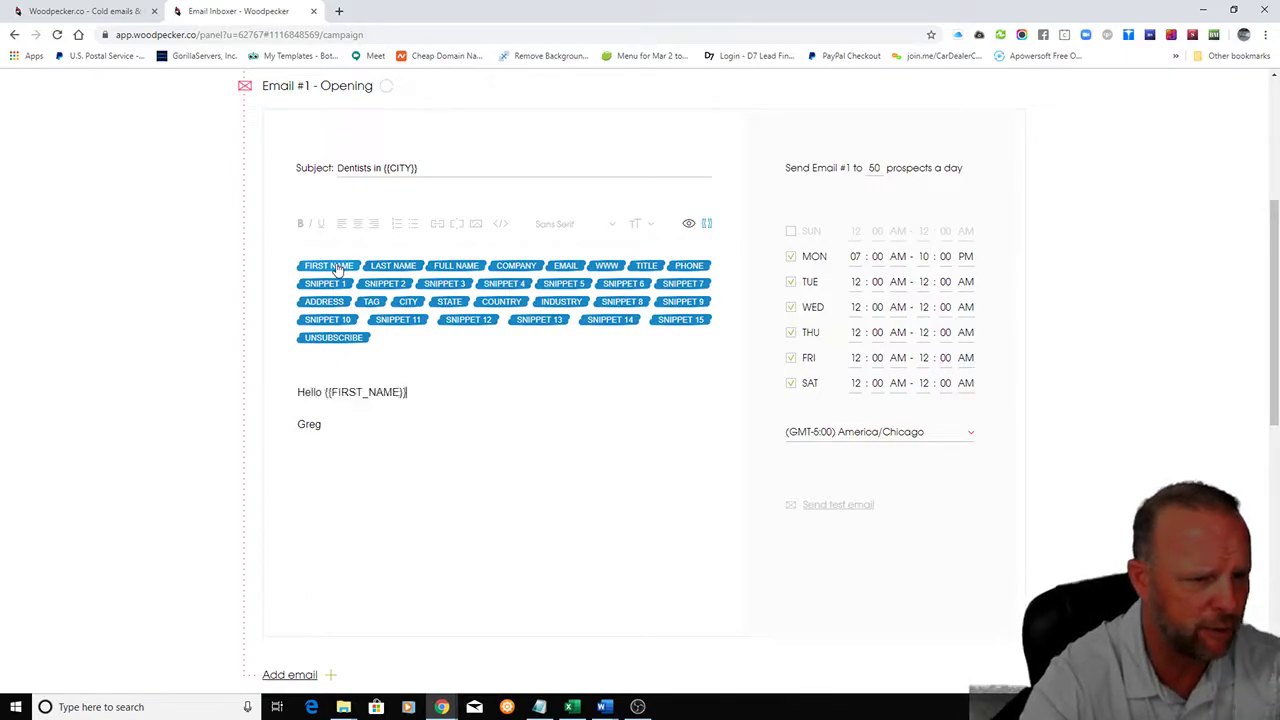
- Add the line "Just wondered if you are still a dentist in the {{CITY}} area." as a new paragraph below the greeting
{"action": "key", "text": "Return"}
{"action": "key", "text": "Return"}
{"action": "type", "text": "Just wondered if you are s"}
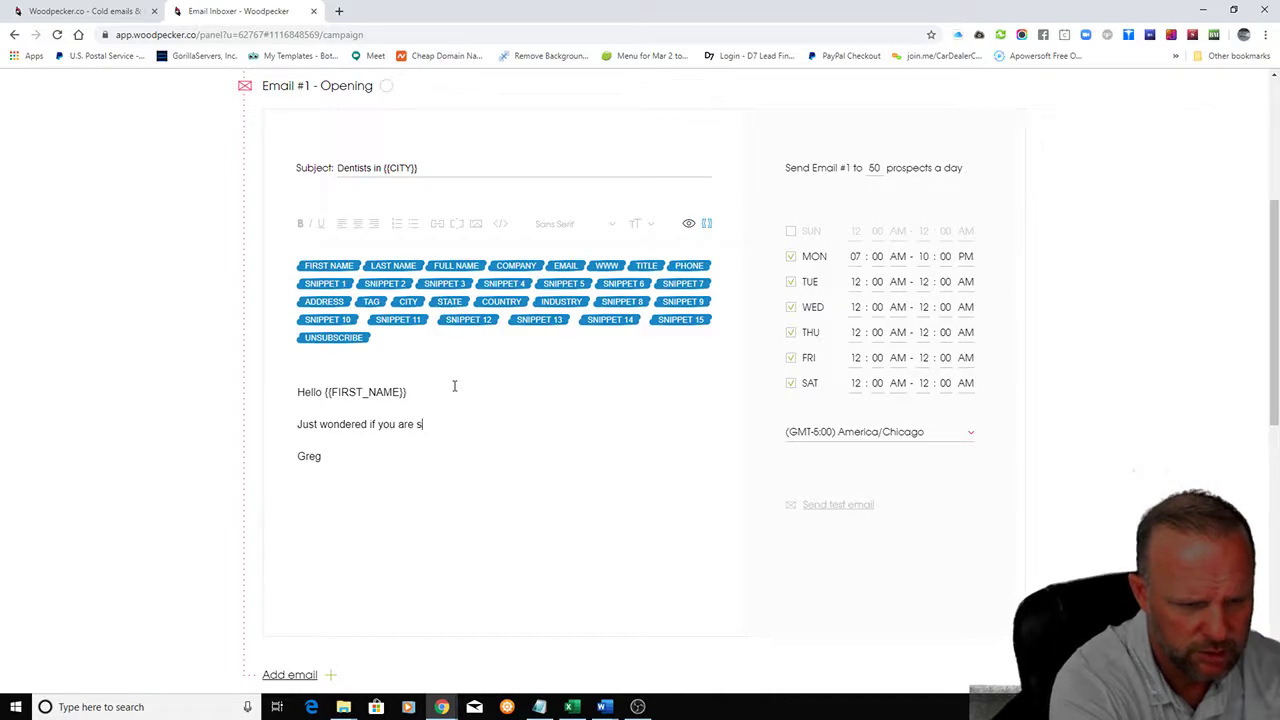
{"action": "type", "text": "till a d"}
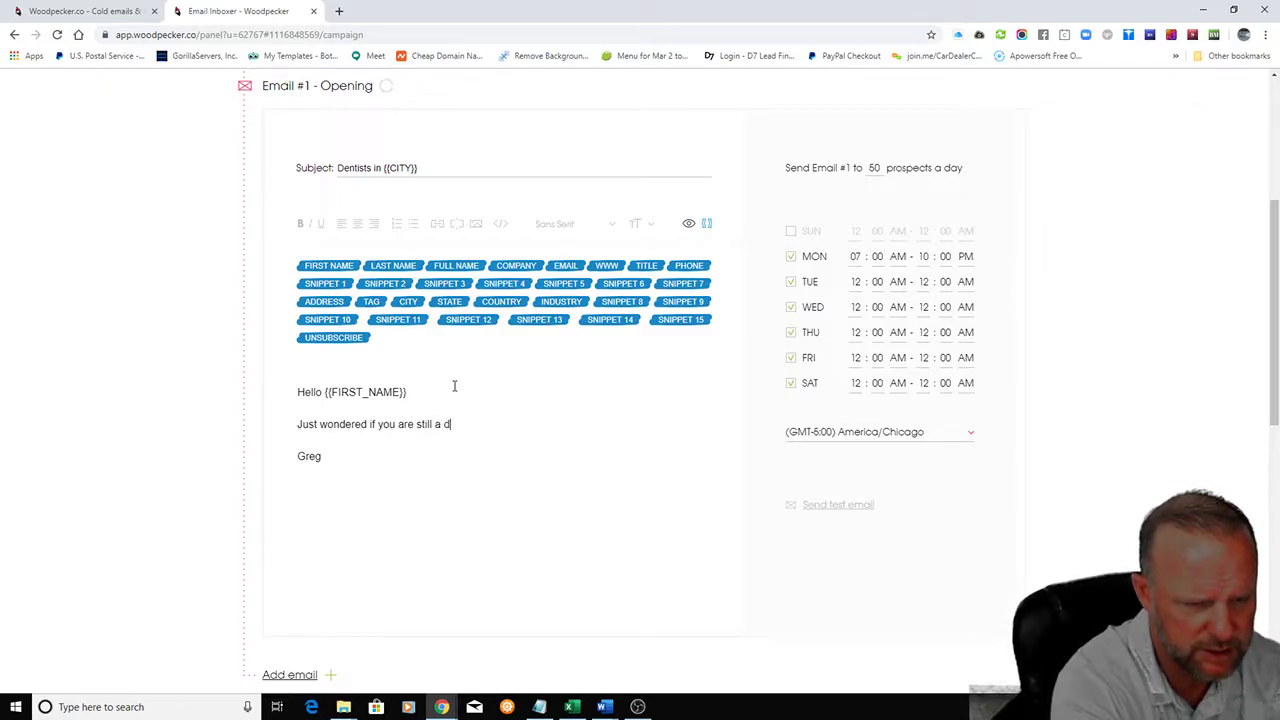
{"action": "type", "text": "entists"}
{"action": "key", "text": "BackSpace"}
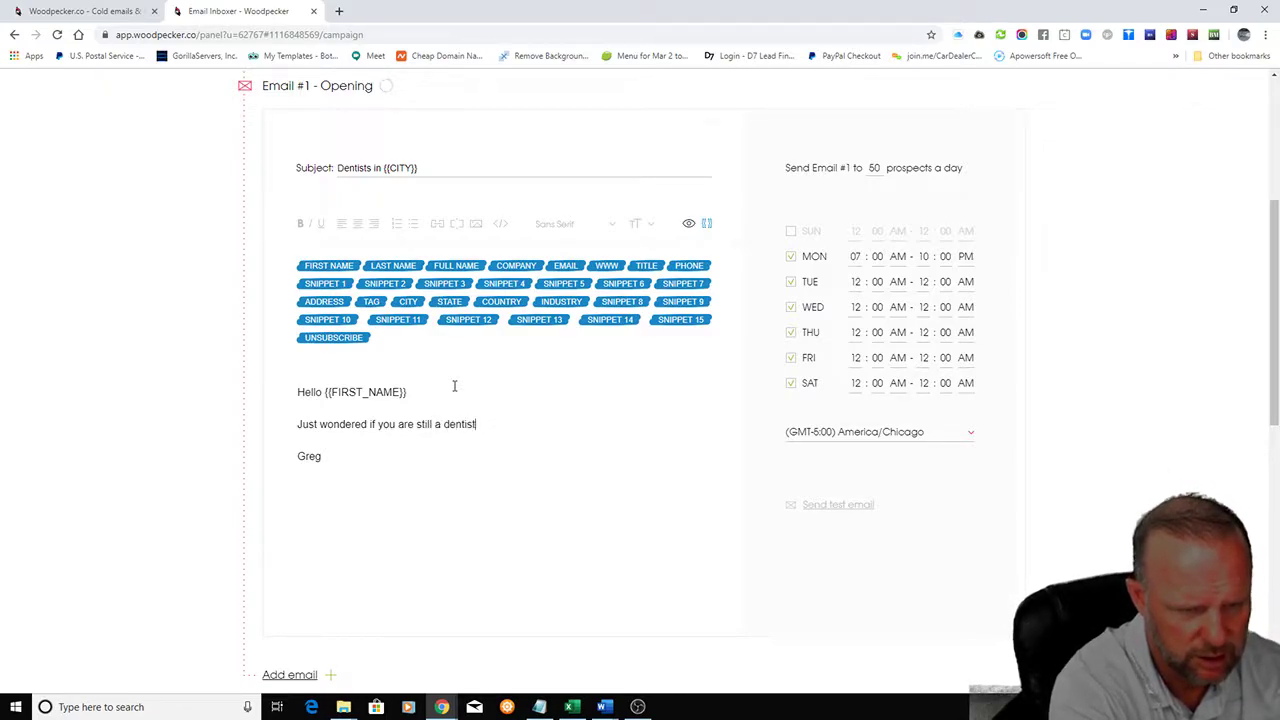
{"action": "type", "text": "in the"}
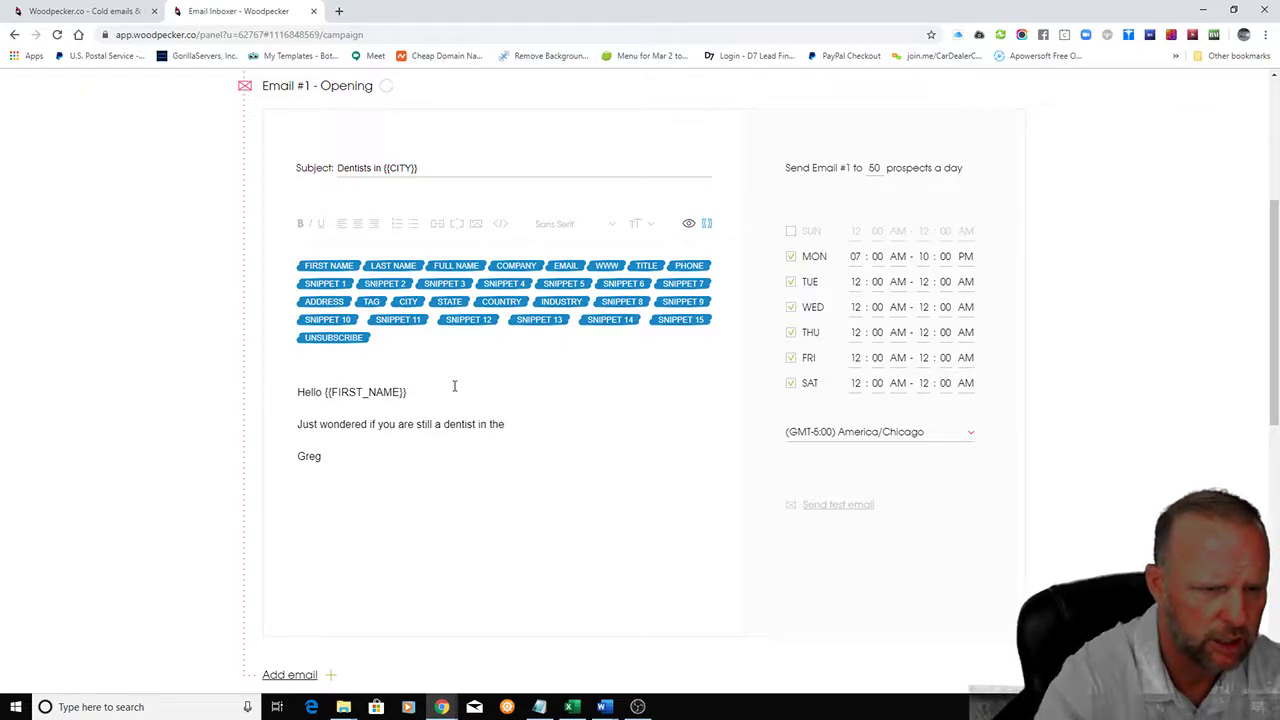
{"action": "left_click", "coordinate": [408, 301]}
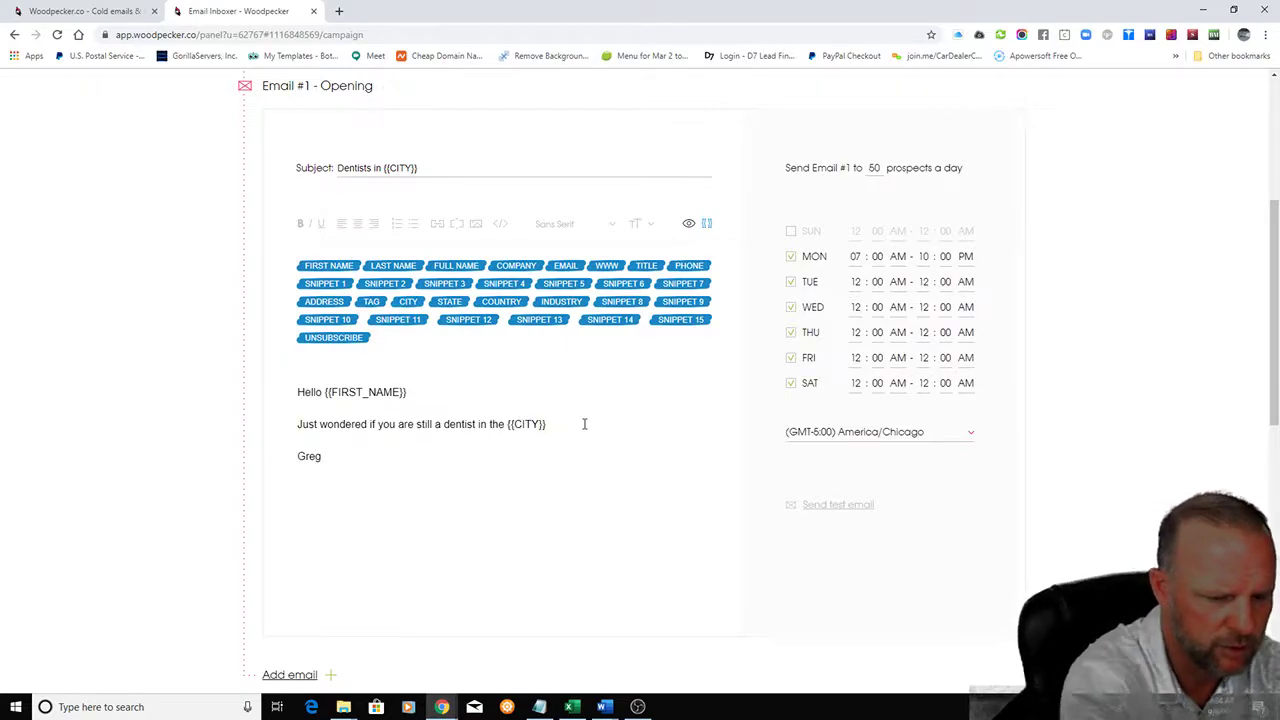
{"action": "type", "text": "area"}
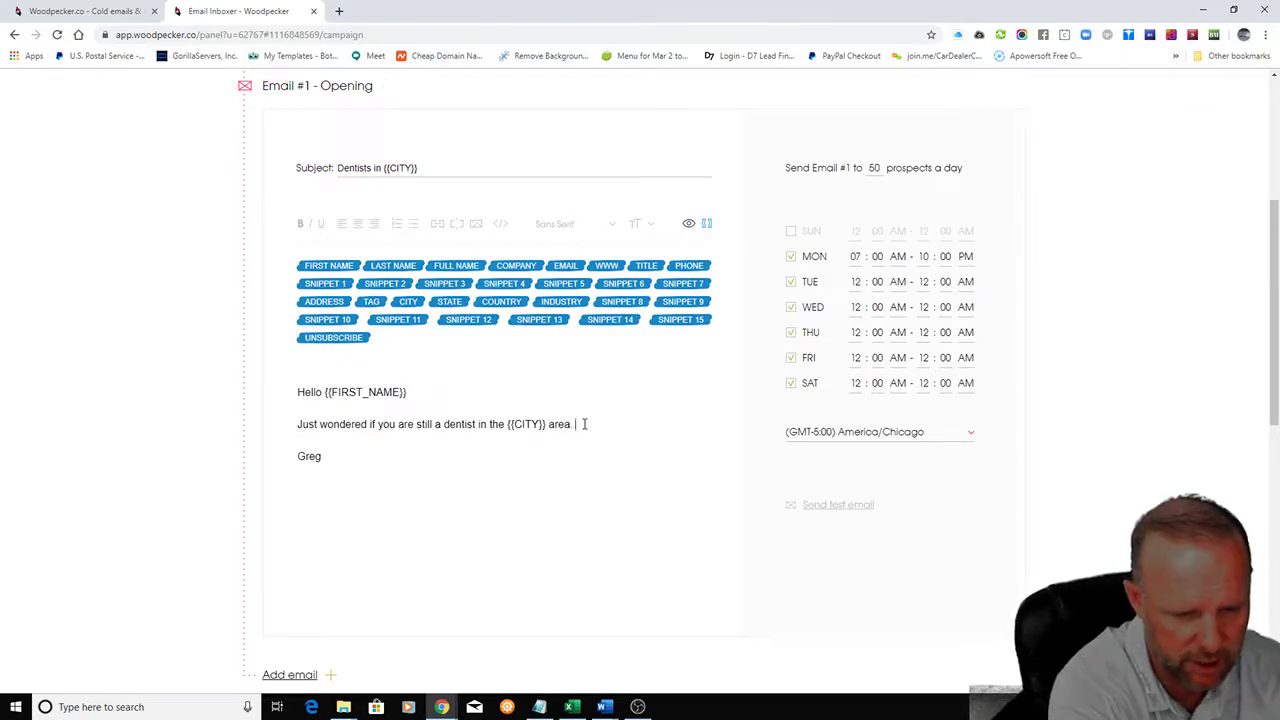
{"action": "type", "text": ".  Pleased"}
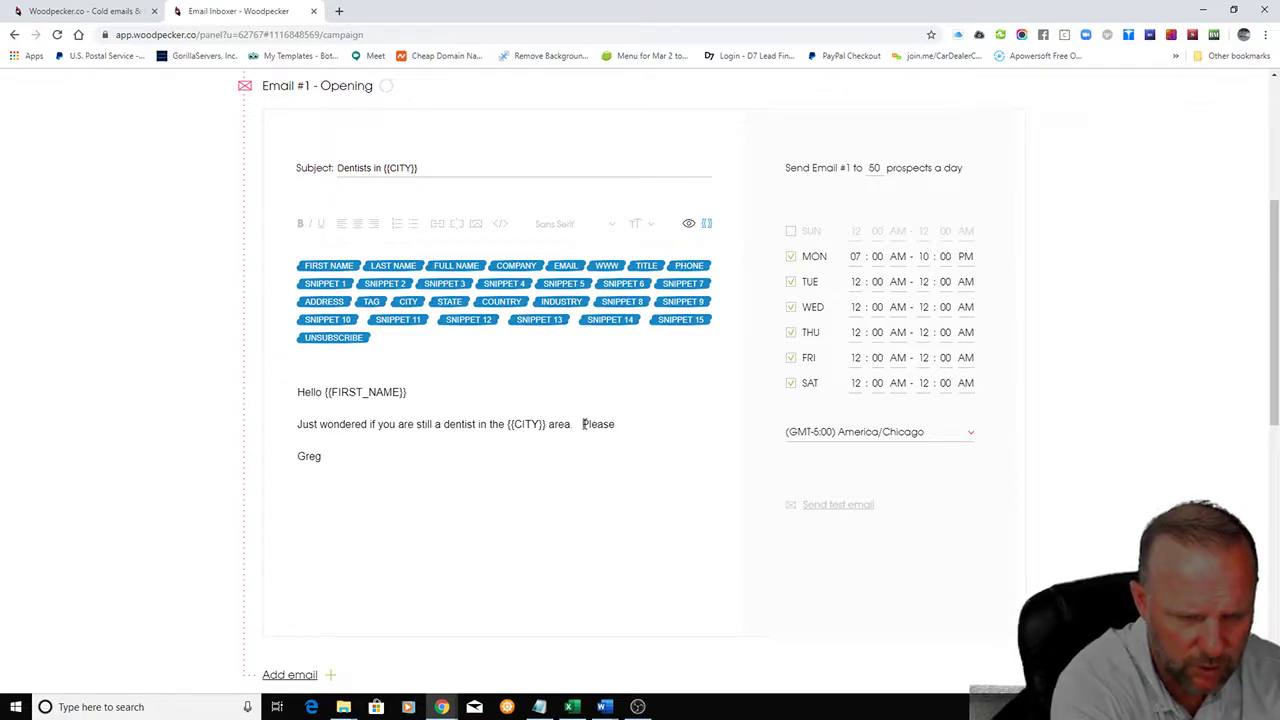
{"action": "key", "text": "BackSpace"}
{"action": "key", "text": "BackSpace"}
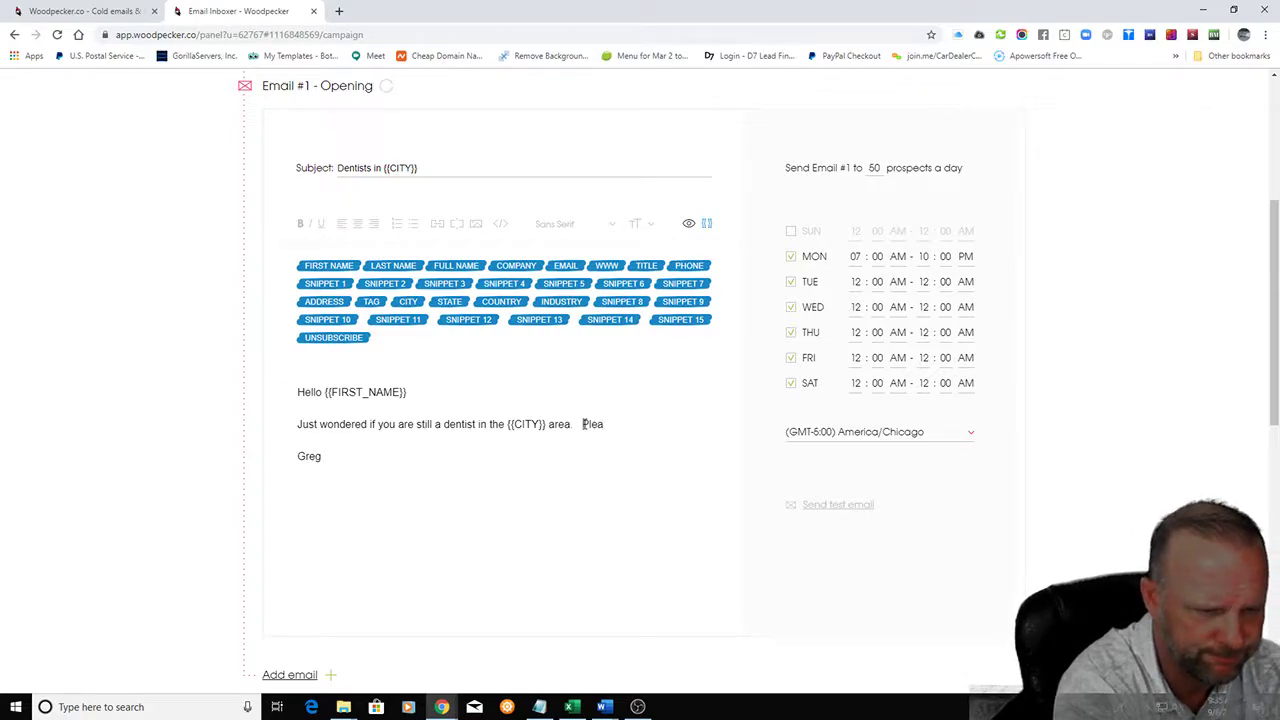
{"action": "key", "text": "BackSpace"}
{"action": "key", "text": "BackSpace"}
{"action": "key", "text": "BackSpace"}
{"action": "key", "text": "BackSpace"}
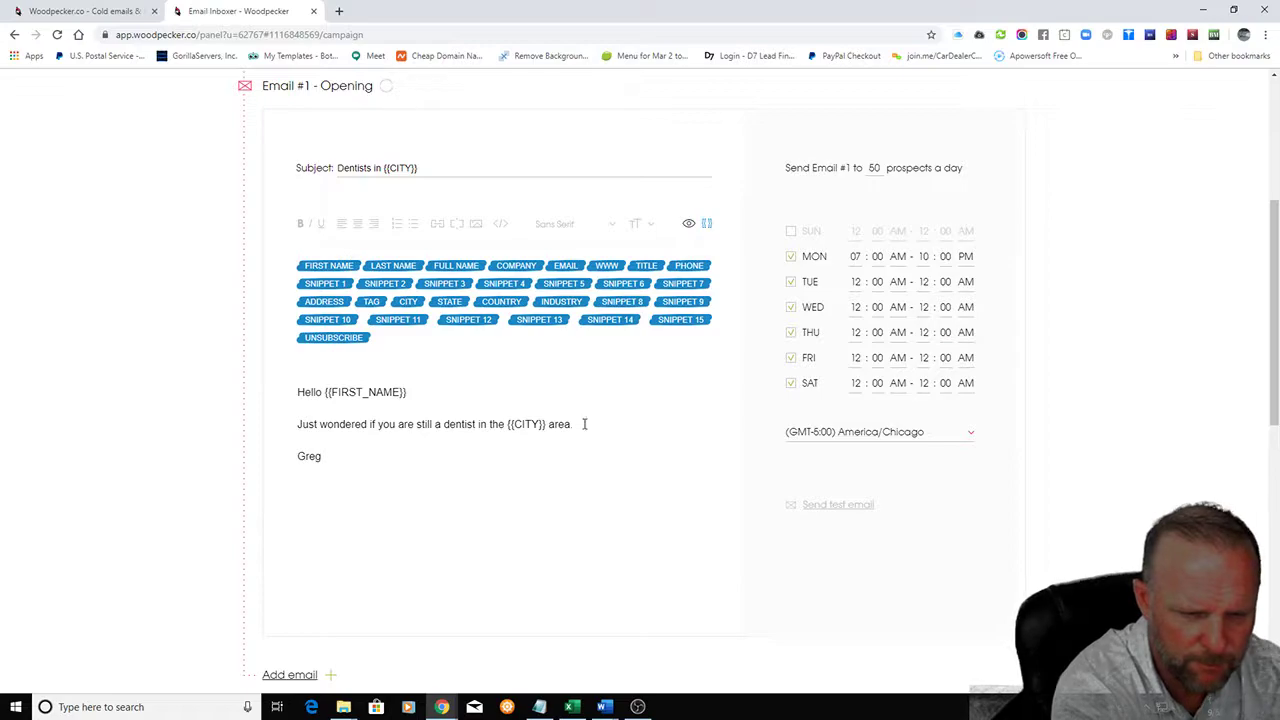
- Append the sentence "Just wondered if you are close." to the paragraph about being a dentist in the Email #1 body
{"action": "type", "text": "Just wondered "}
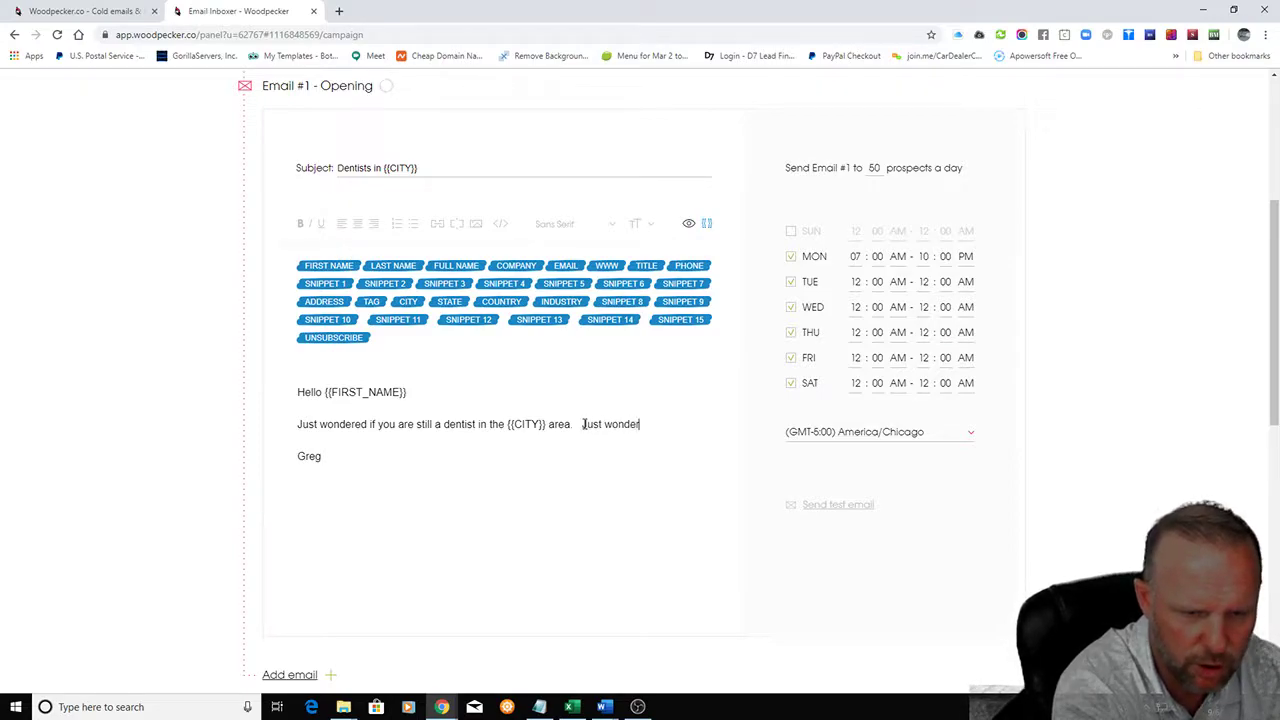
{"action": "type", "text": "if you are close "}
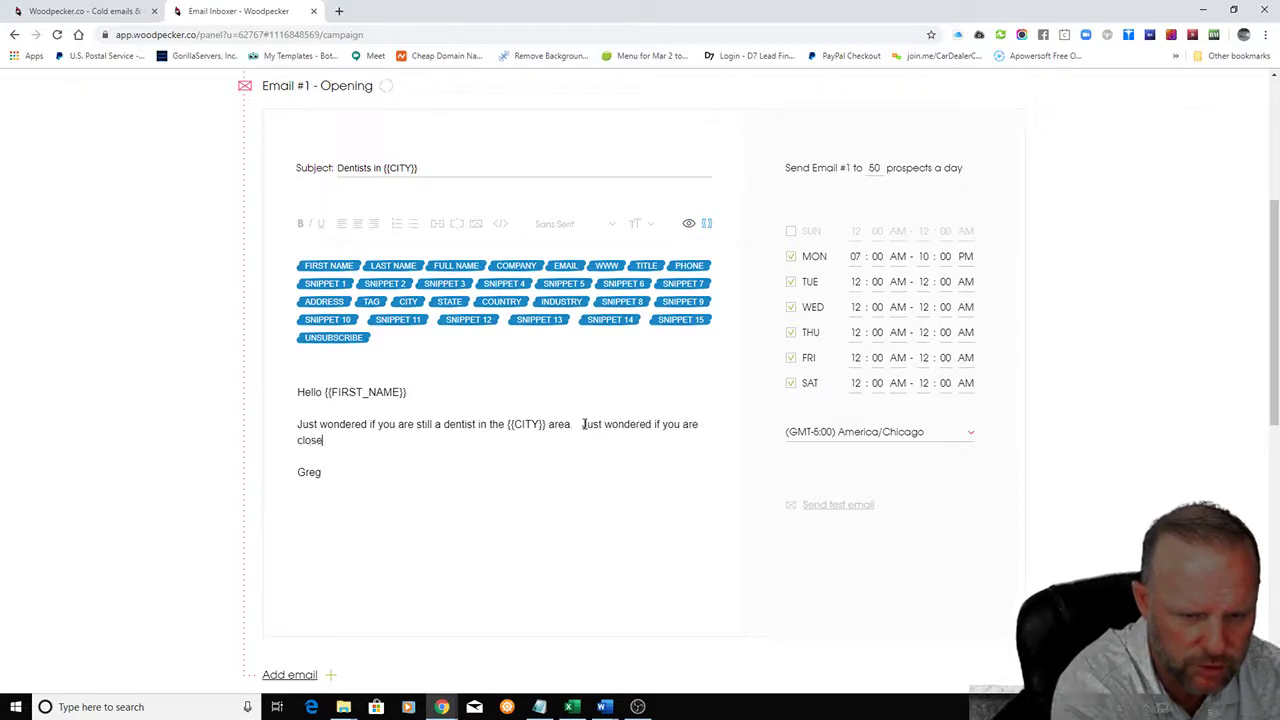
{"action": "type", "text": "."}
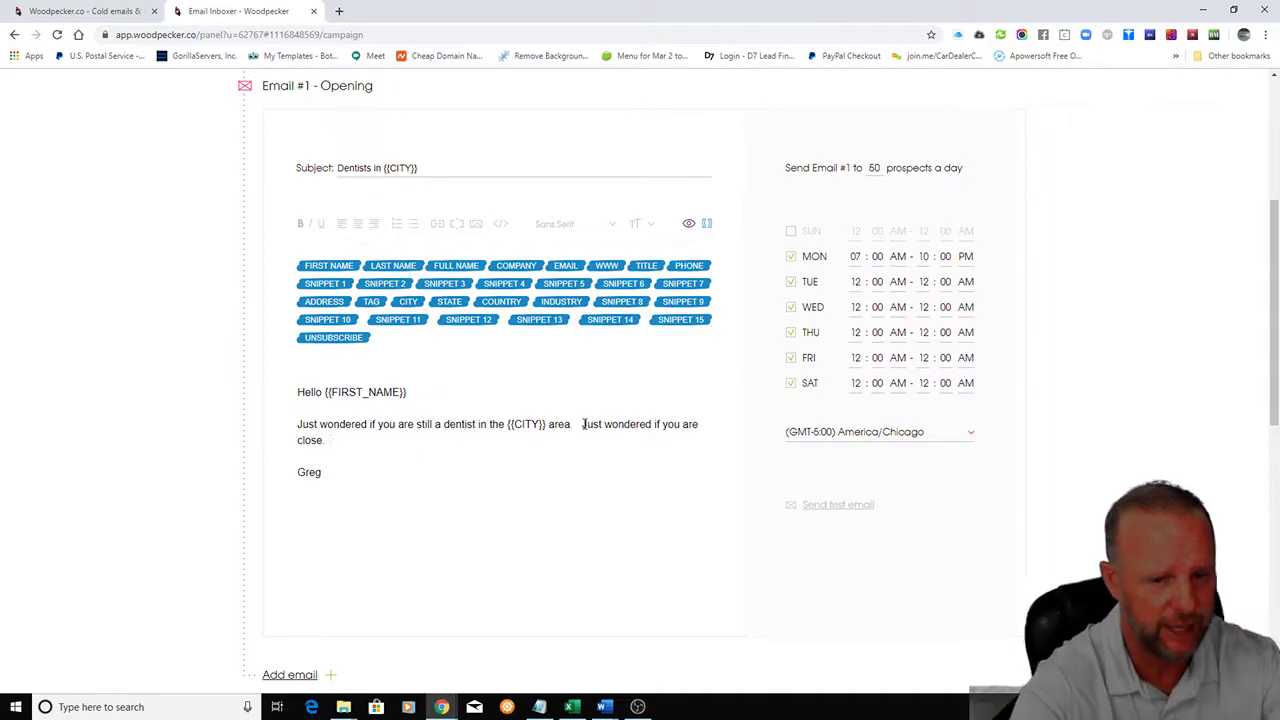
- Start adding prospects to the campaign from the existing prospect database
{"action": "scroll", "coordinate": [684, 484], "scroll_direction": "down", "scroll_amount": 2}
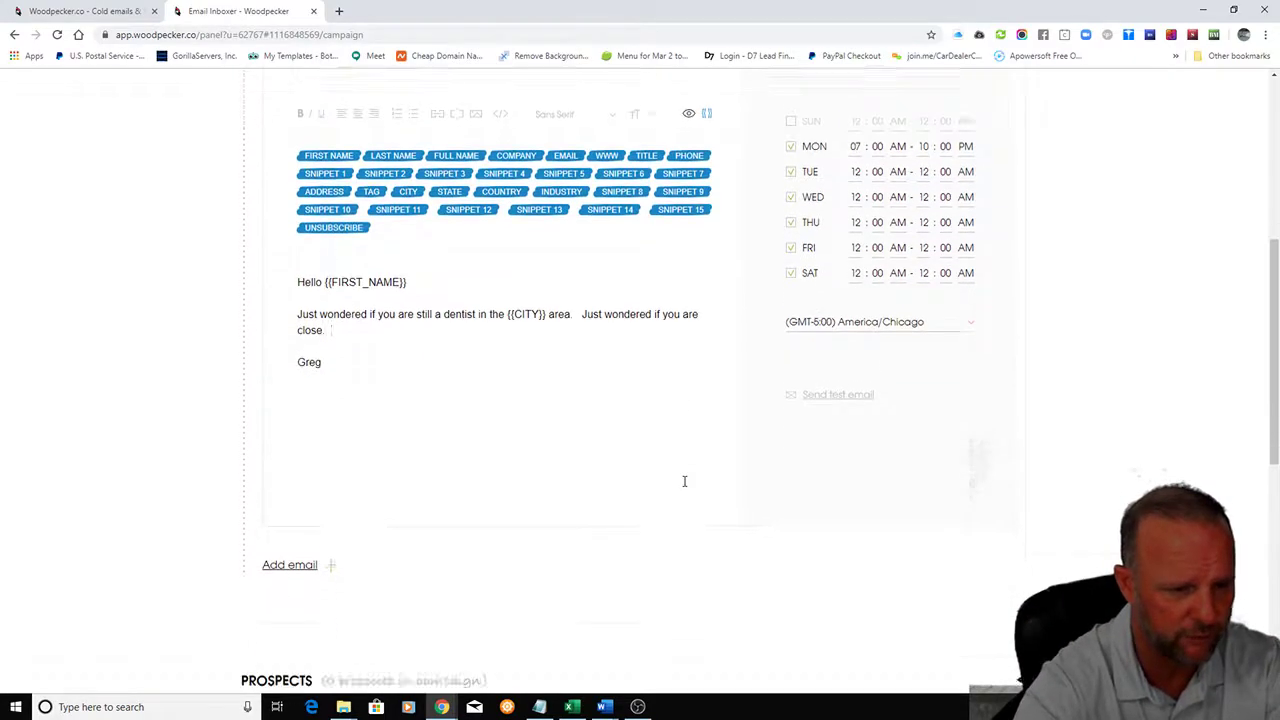
{"action": "scroll", "coordinate": [686, 479], "scroll_direction": "down", "scroll_amount": 1}
{"action": "scroll", "coordinate": [700, 470], "scroll_direction": "down", "scroll_amount": 3}
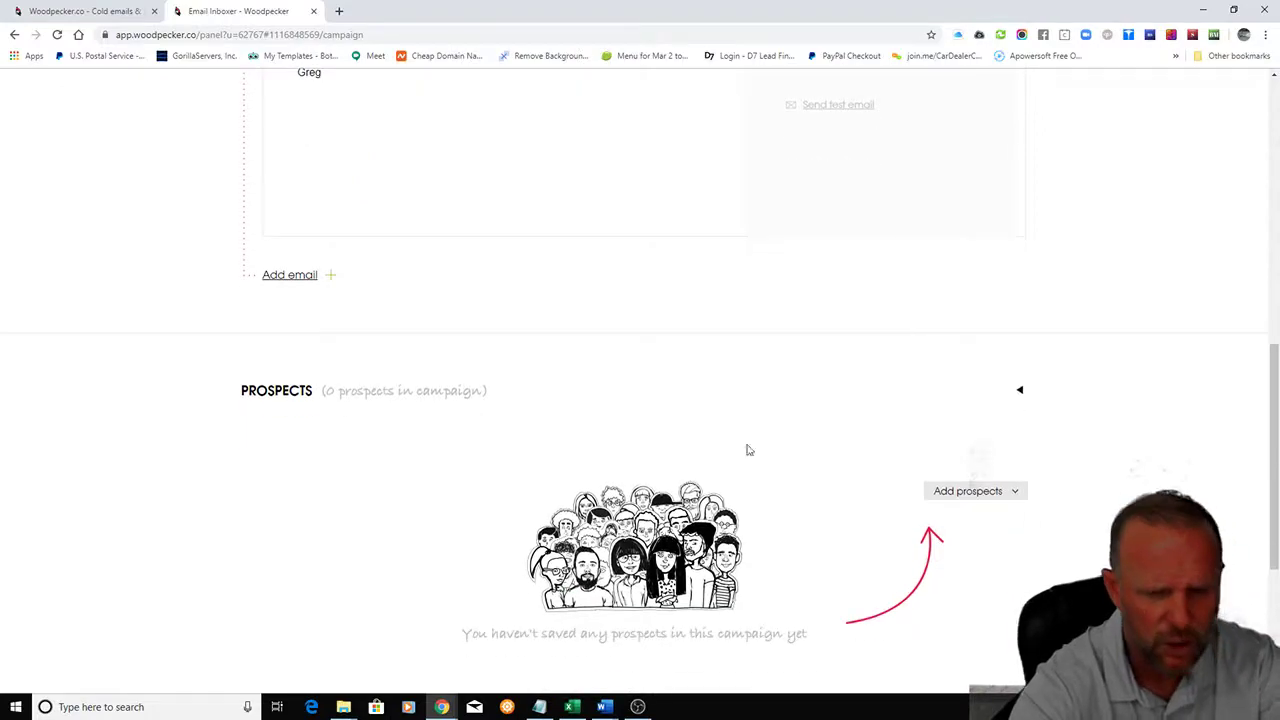
{"action": "scroll", "coordinate": [951, 362], "scroll_direction": "up", "scroll_amount": 5}
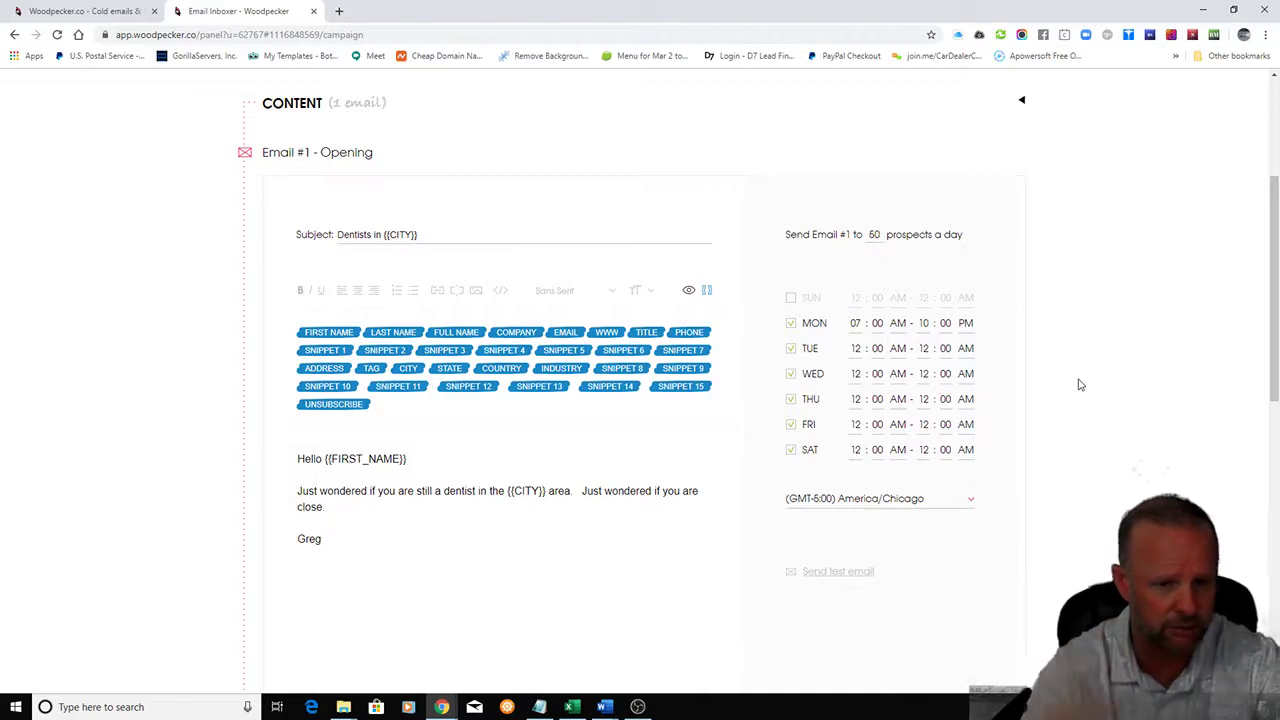
{"action": "scroll", "coordinate": [1077, 382], "scroll_direction": "down", "scroll_amount": 1}
{"action": "scroll", "coordinate": [1077, 382], "scroll_direction": "down", "scroll_amount": 7}
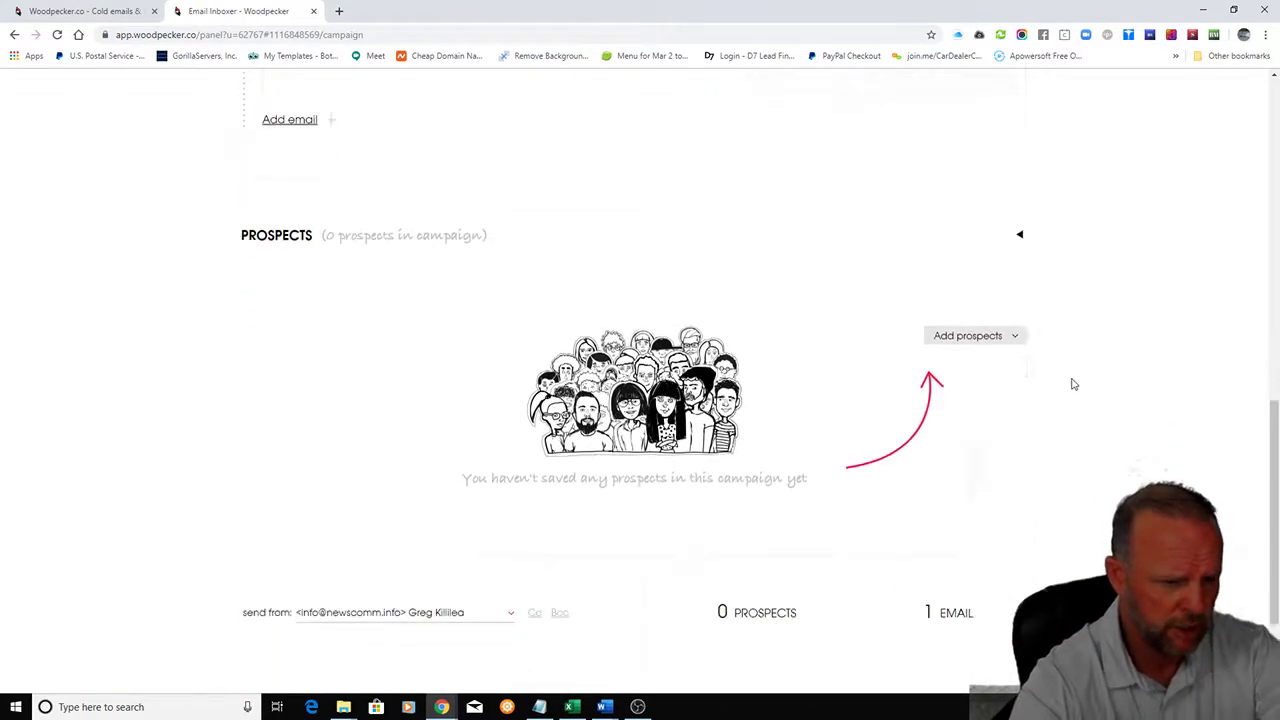
{"action": "left_click", "coordinate": [979, 226]}
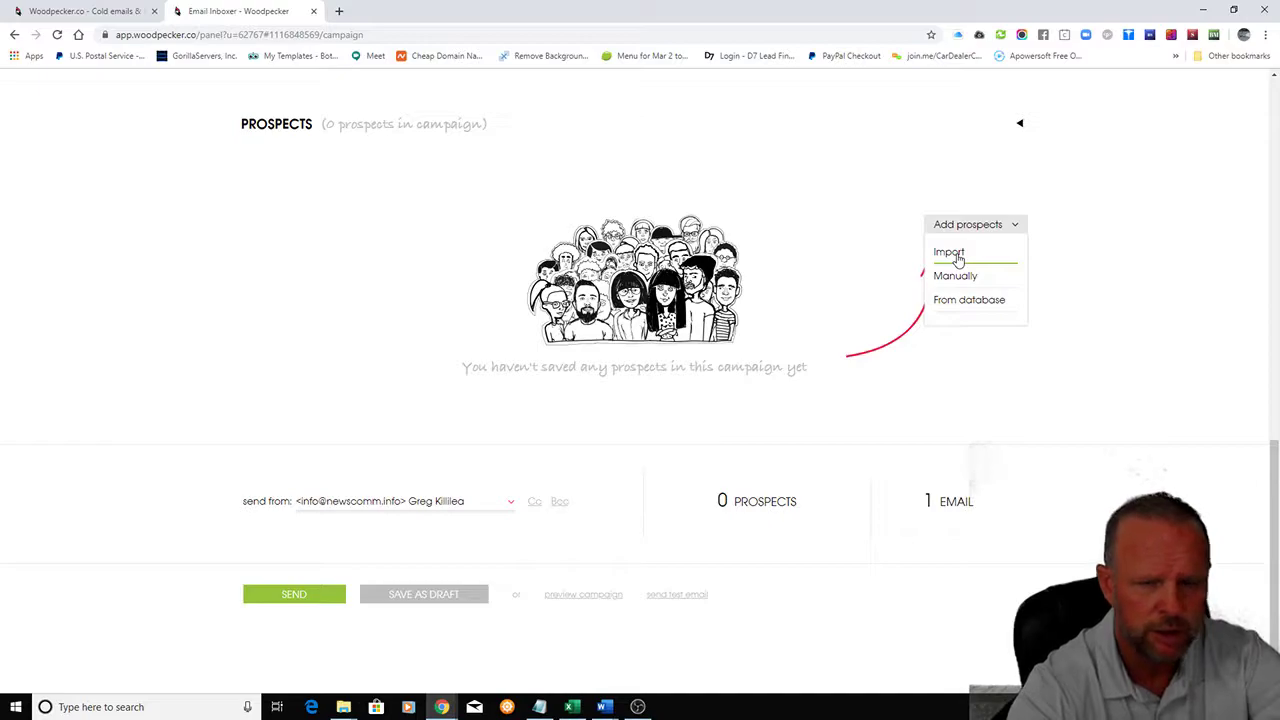
{"action": "left_click", "coordinate": [964, 300]}
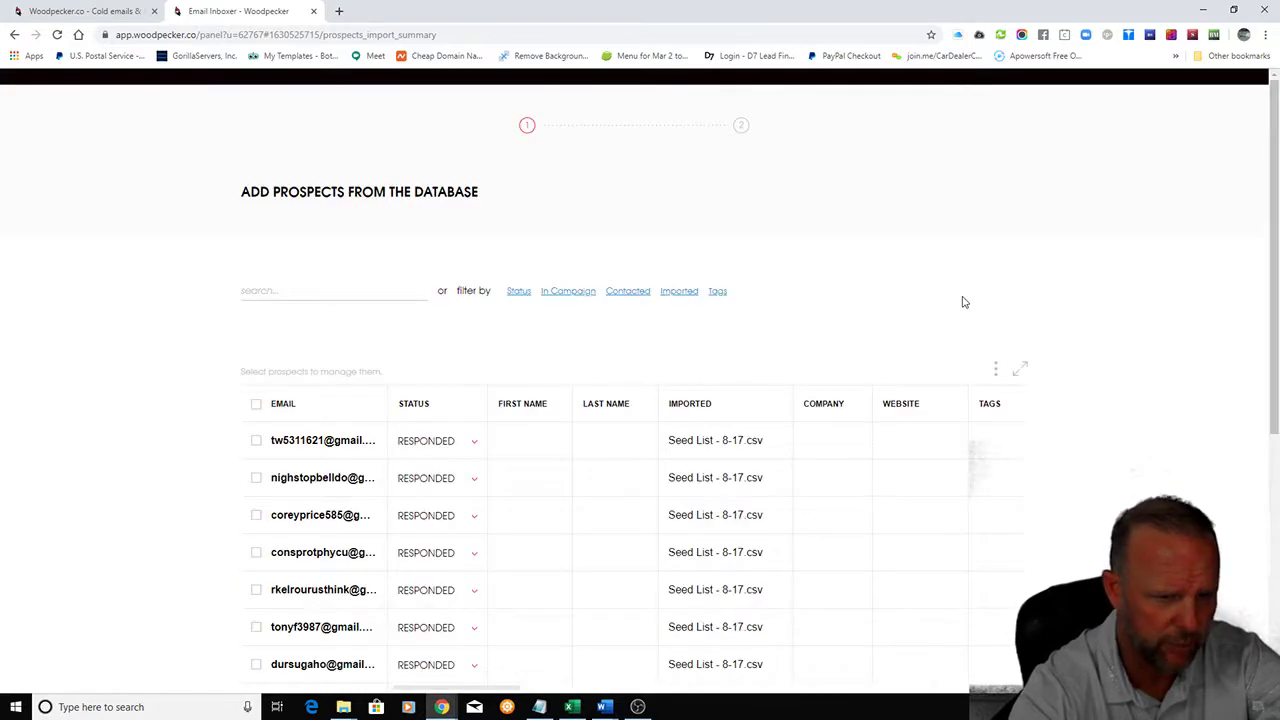
{"action": "left_click", "coordinate": [405, 294]}
{"action": "type", "text": "dentis"}
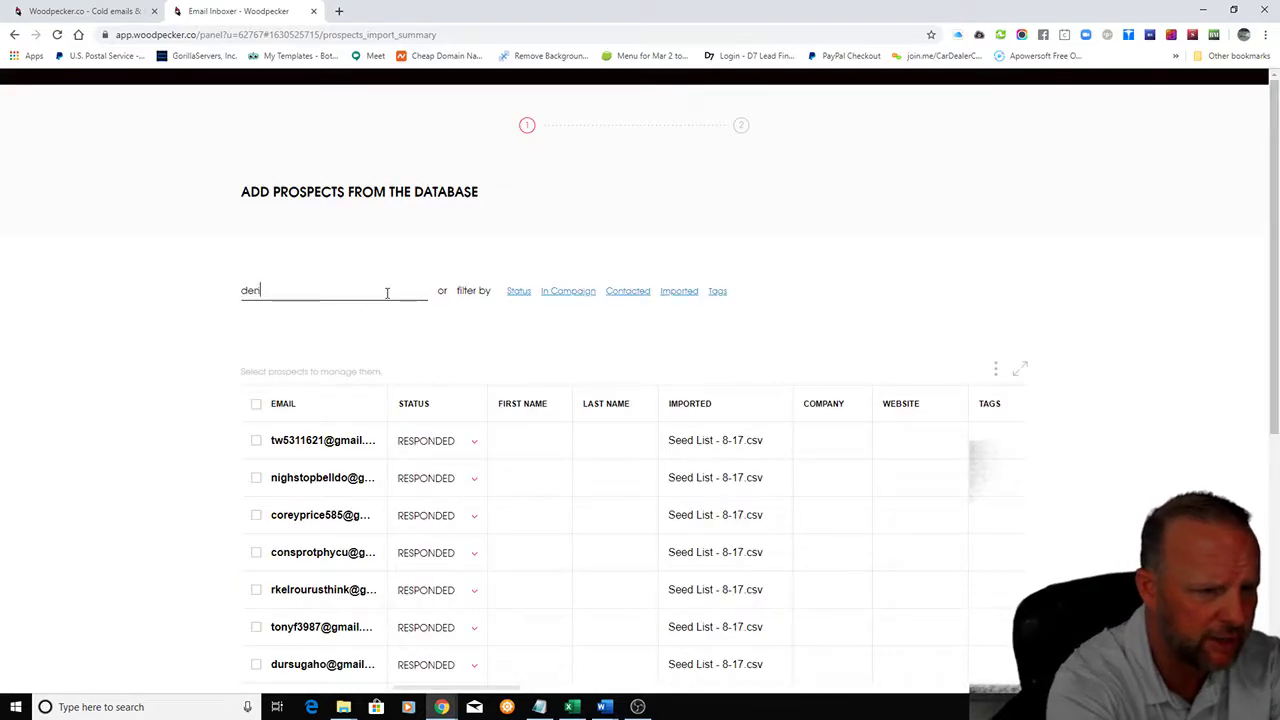
{"action": "key", "text": "BackSpace"}
{"action": "key", "text": "BackSpace"}
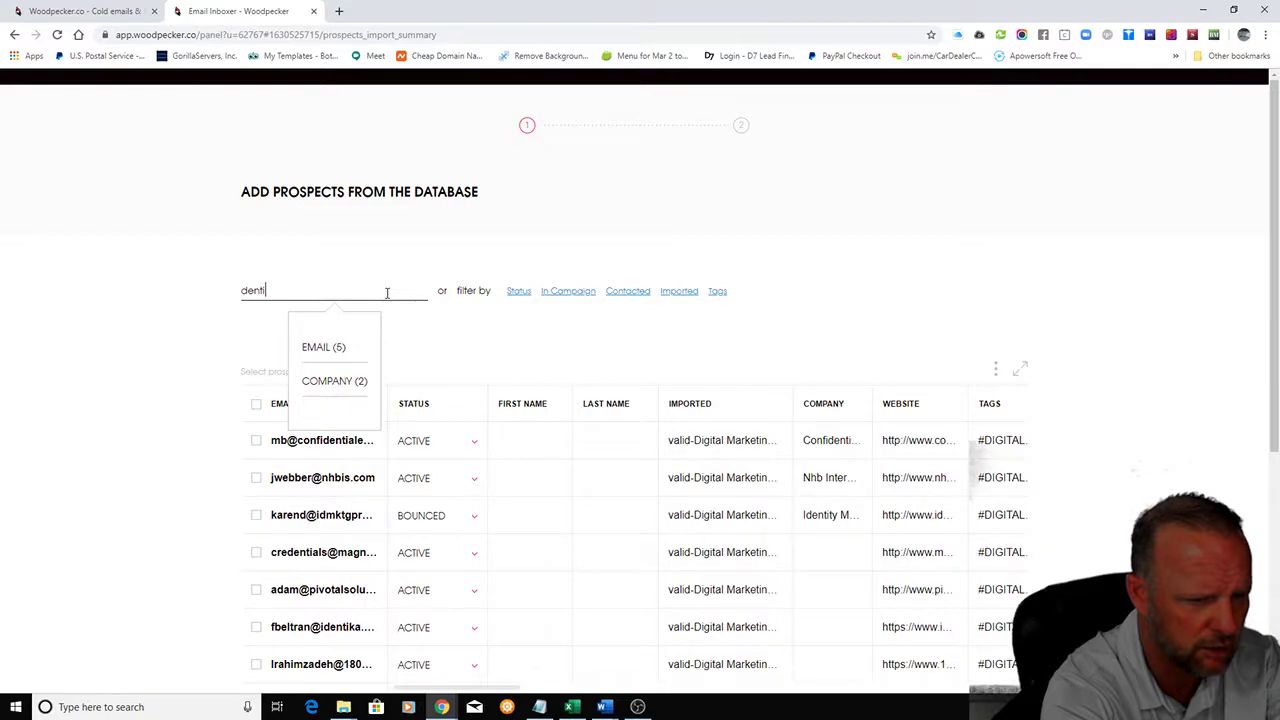
{"action": "key", "text": "BackSpace"}
{"action": "key", "text": "BackSpace"}
{"action": "key", "text": "BackSpace"}
{"action": "key", "text": "BackSpace"}
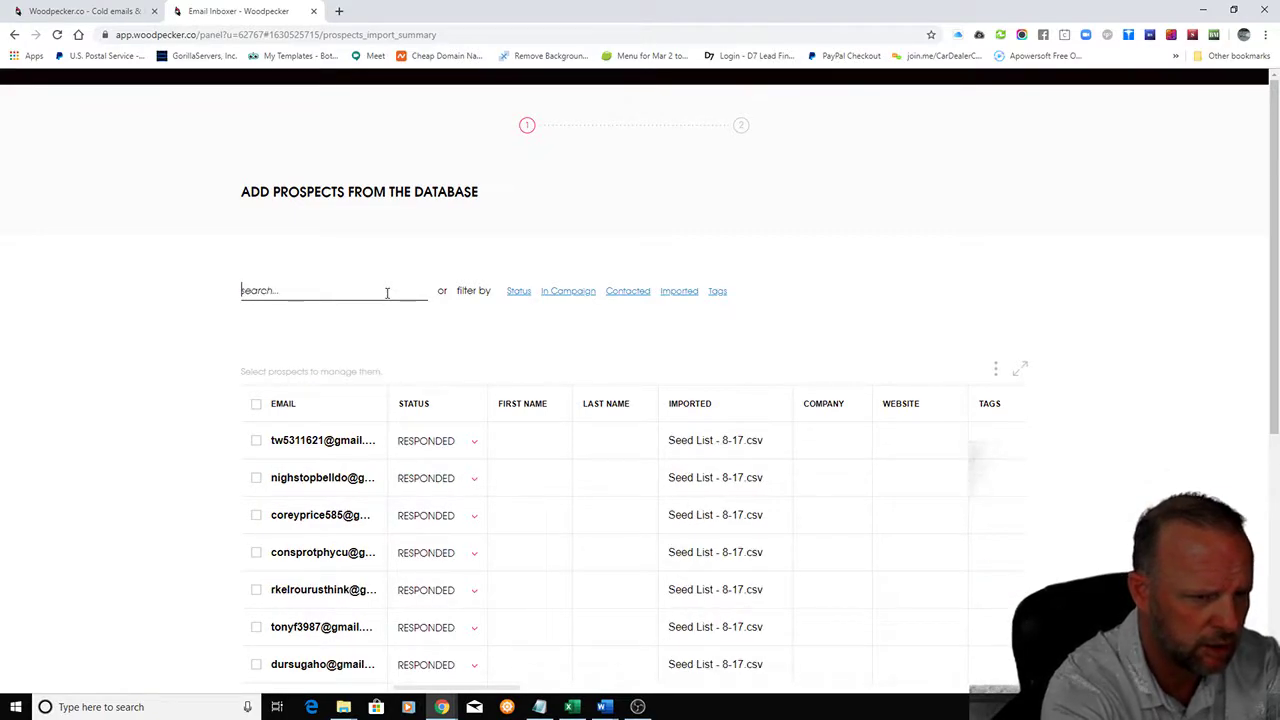
- Filter the database by the imported file "valid-Digital Marketing Agencies - 2" and select every prospect in it, across all pages
{"action": "left_click", "coordinate": [674, 292]}
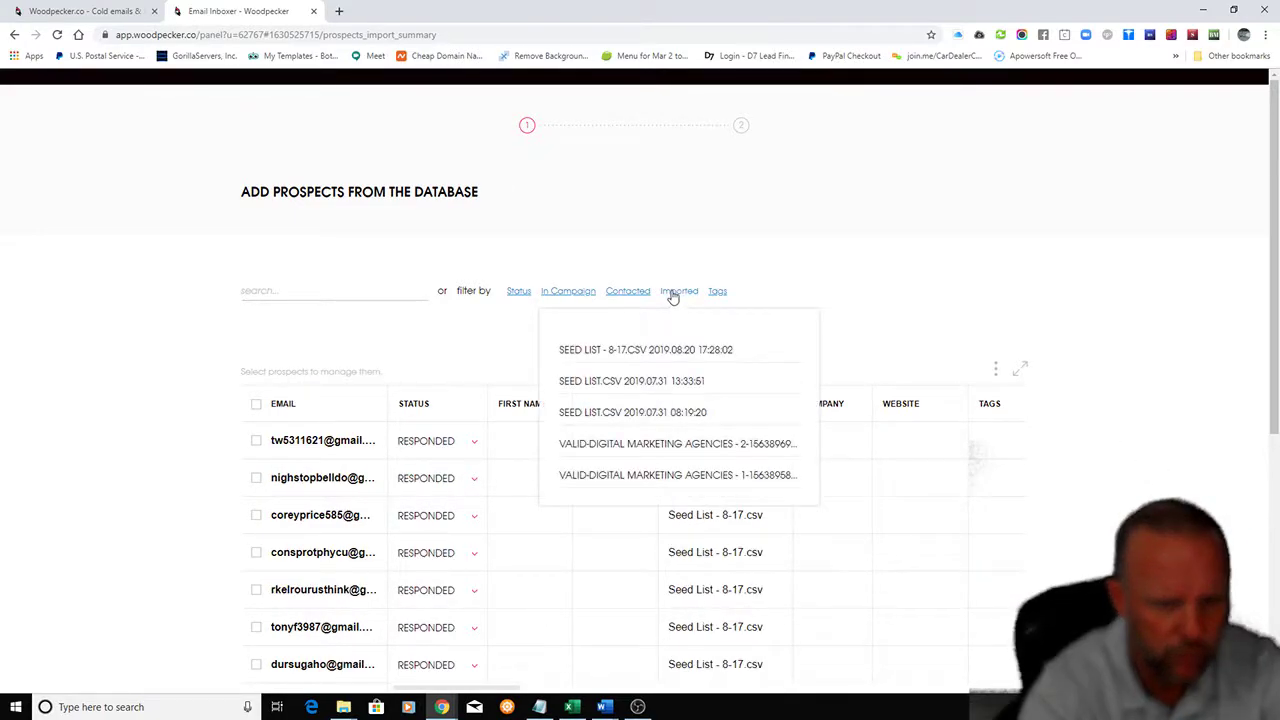
{"action": "left_click", "coordinate": [648, 445]}
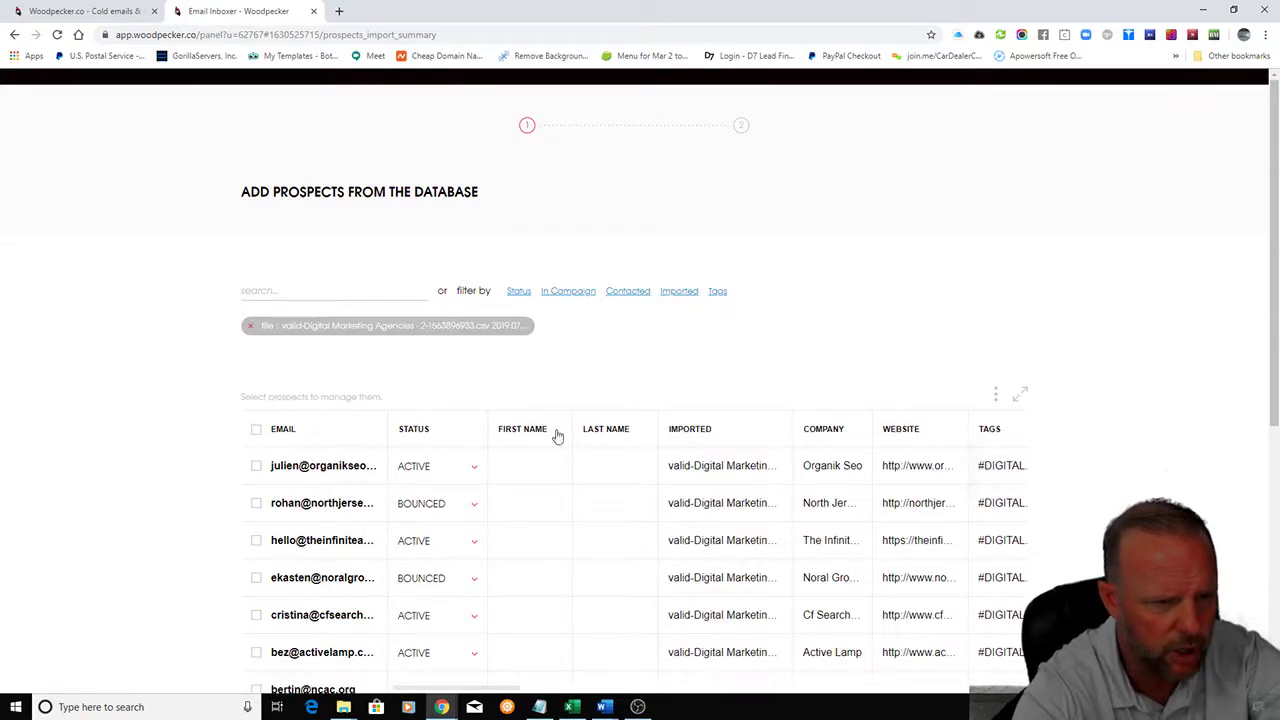
{"action": "left_click", "coordinate": [259, 431]}
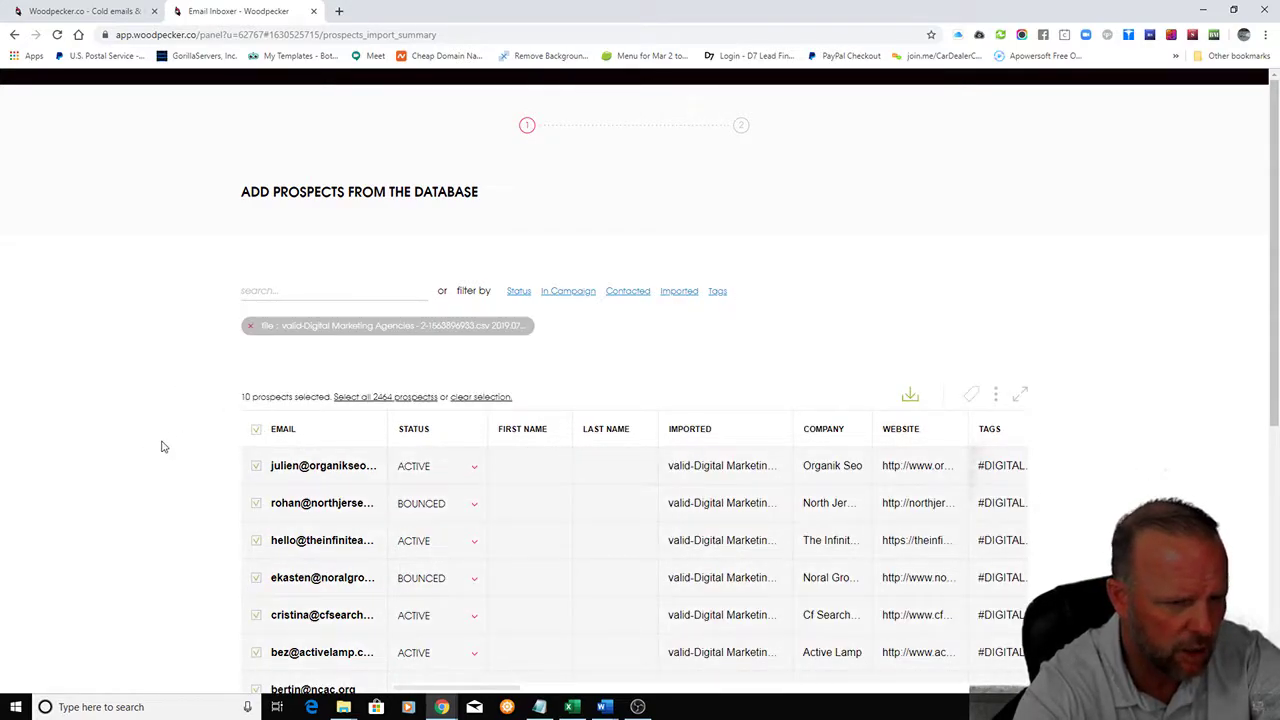
{"action": "left_click", "coordinate": [366, 401]}
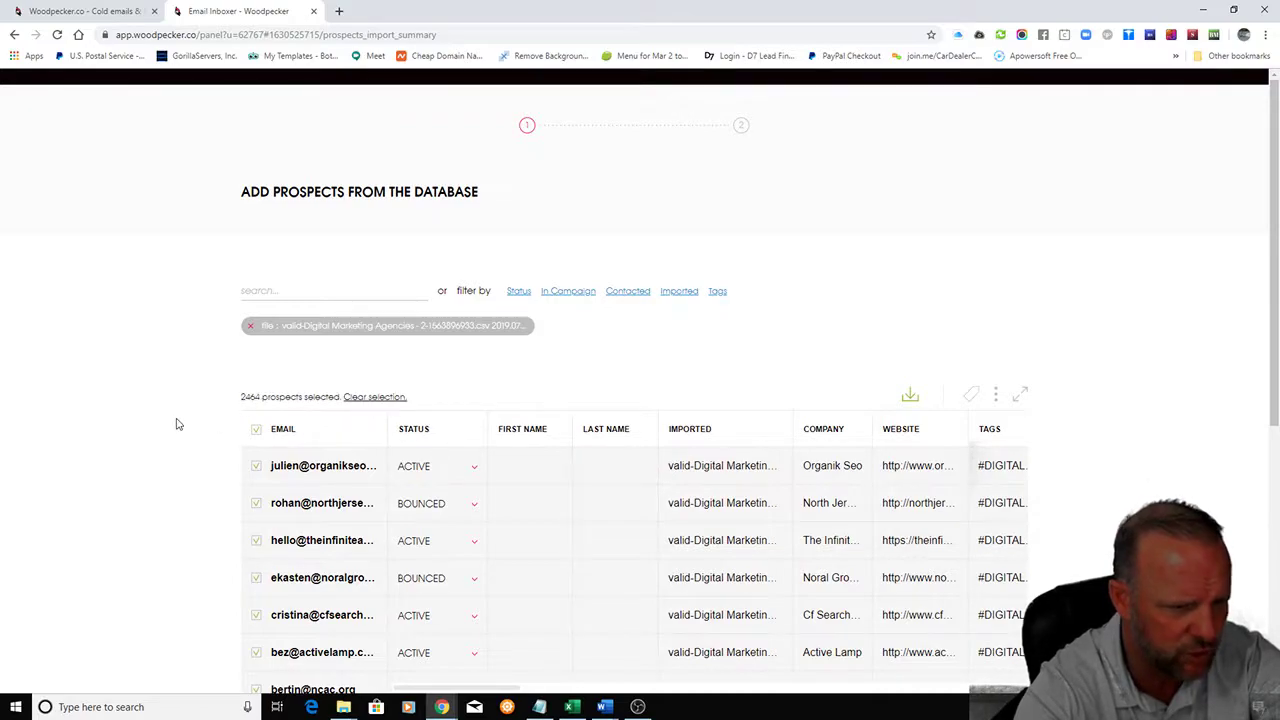
- Add the selected prospects to the campaign, including those already contacted and those marked as RESPONDED
{"action": "scroll", "coordinate": [172, 423], "scroll_direction": "down", "scroll_amount": 5}
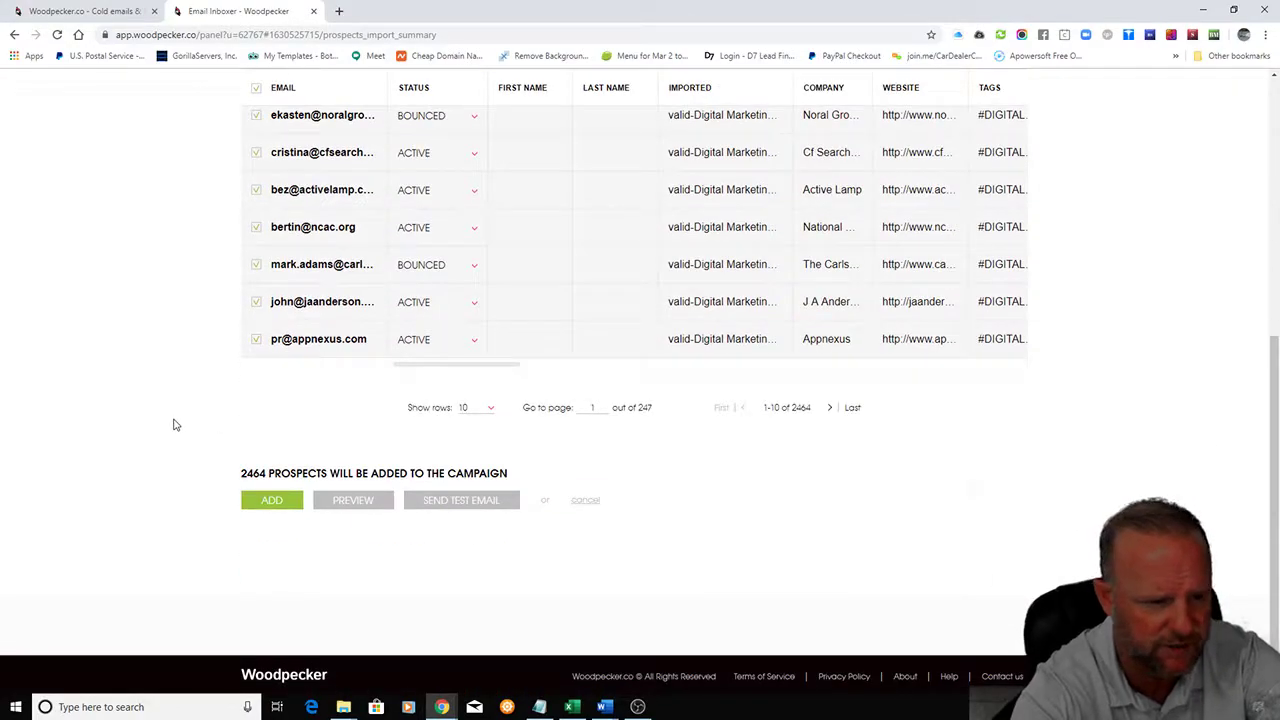
{"action": "left_click", "coordinate": [268, 503]}
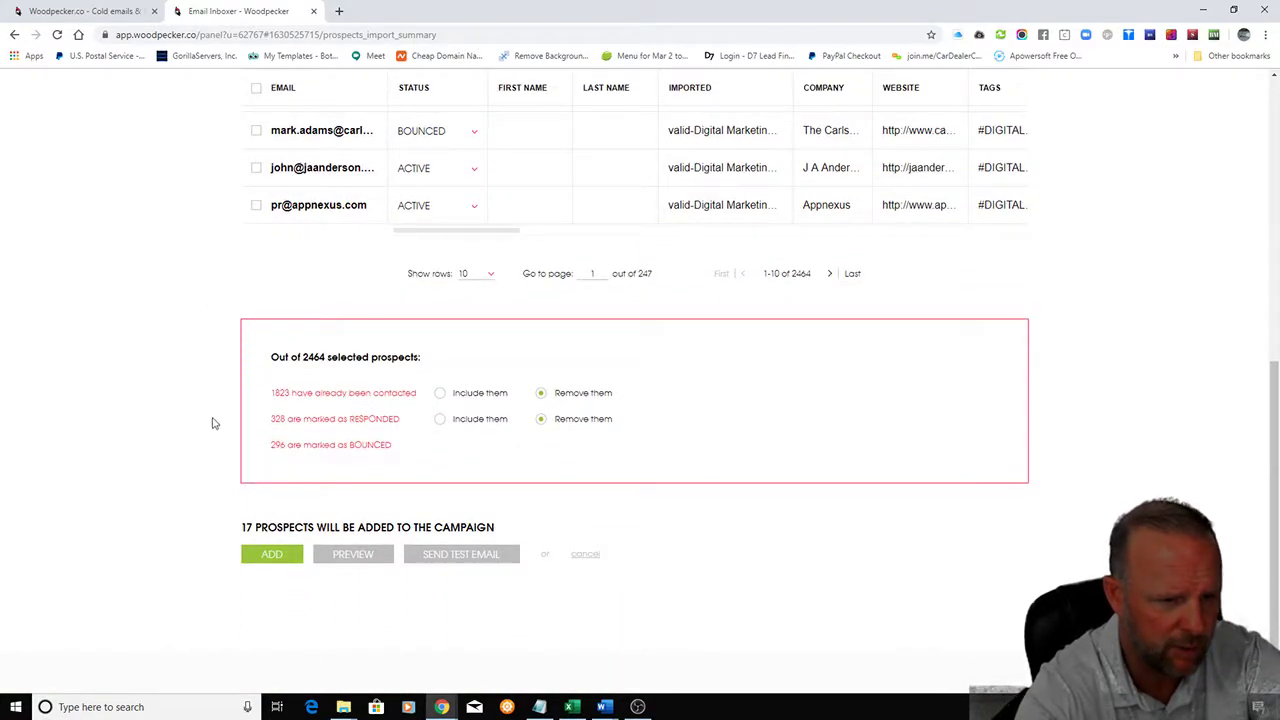
{"action": "left_click", "coordinate": [440, 395]}
{"action": "left_click", "coordinate": [440, 420]}
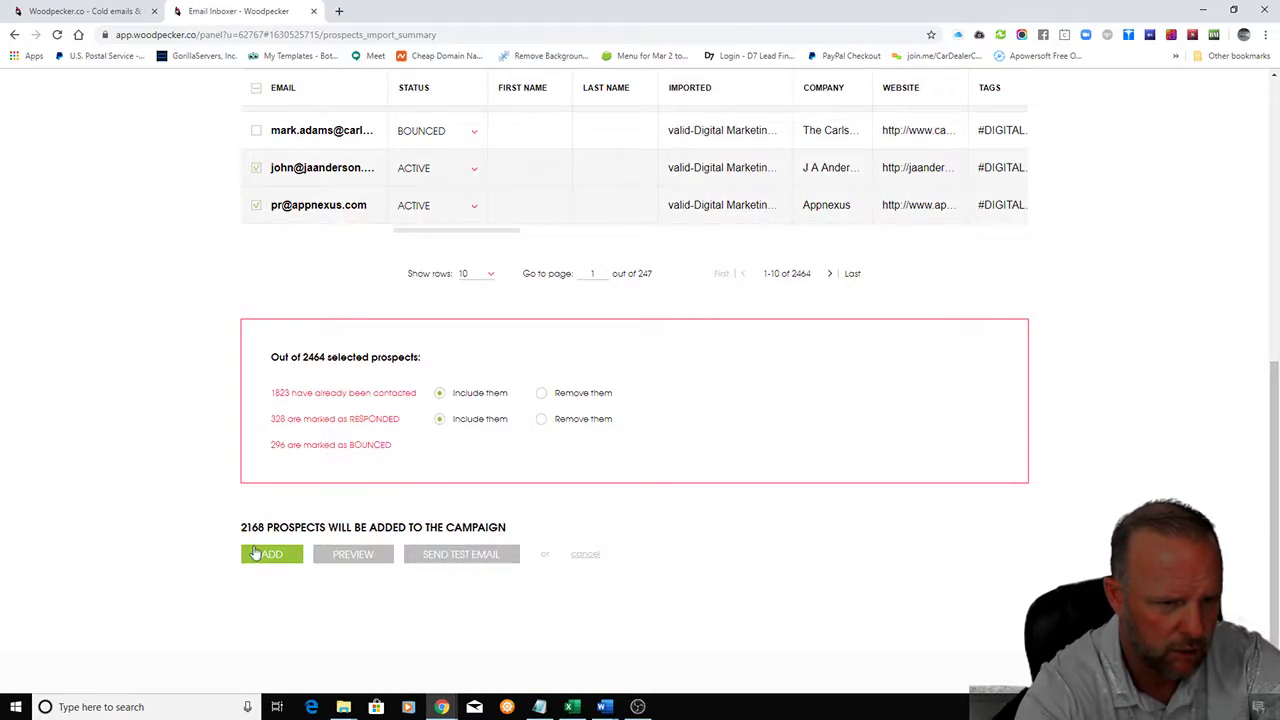
{"action": "left_click", "coordinate": [258, 556]}
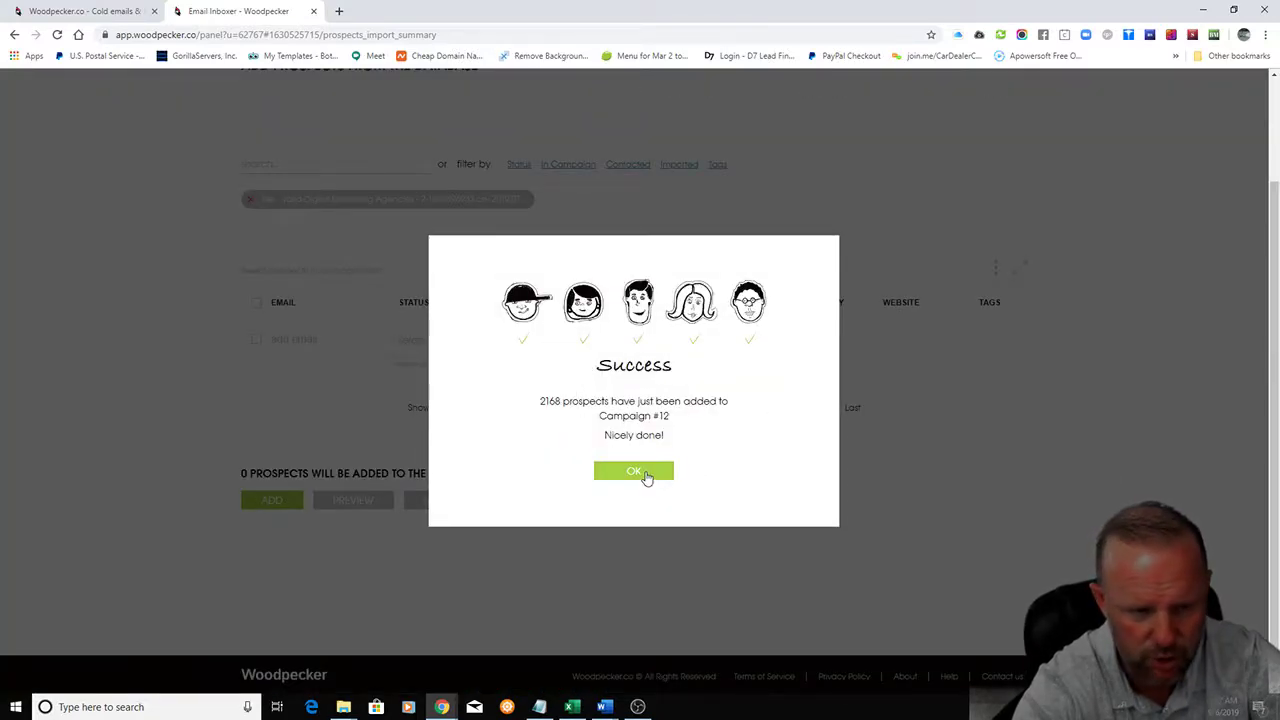
{"action": "left_click", "coordinate": [634, 478]}
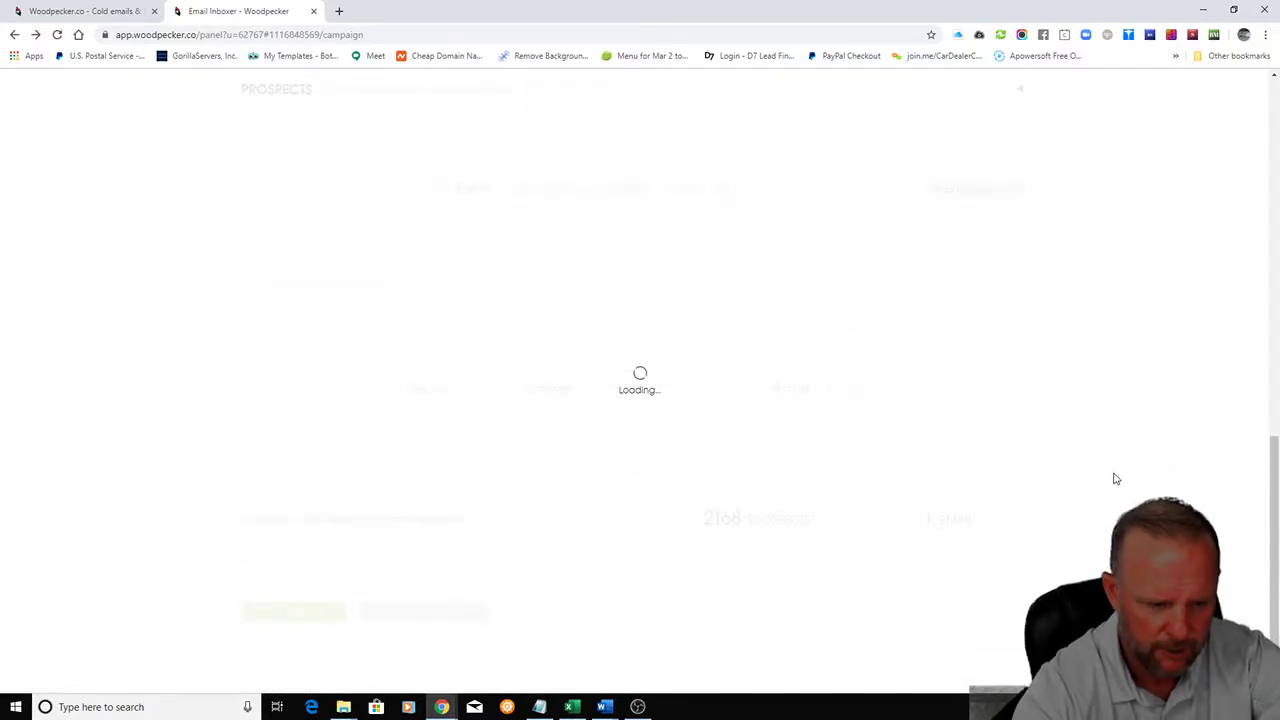
- Review the campaign's email content, daily limit, delivery schedule, prospect list and sending options
{"action": "scroll", "coordinate": [1116, 479], "scroll_direction": "down", "scroll_amount": 5}
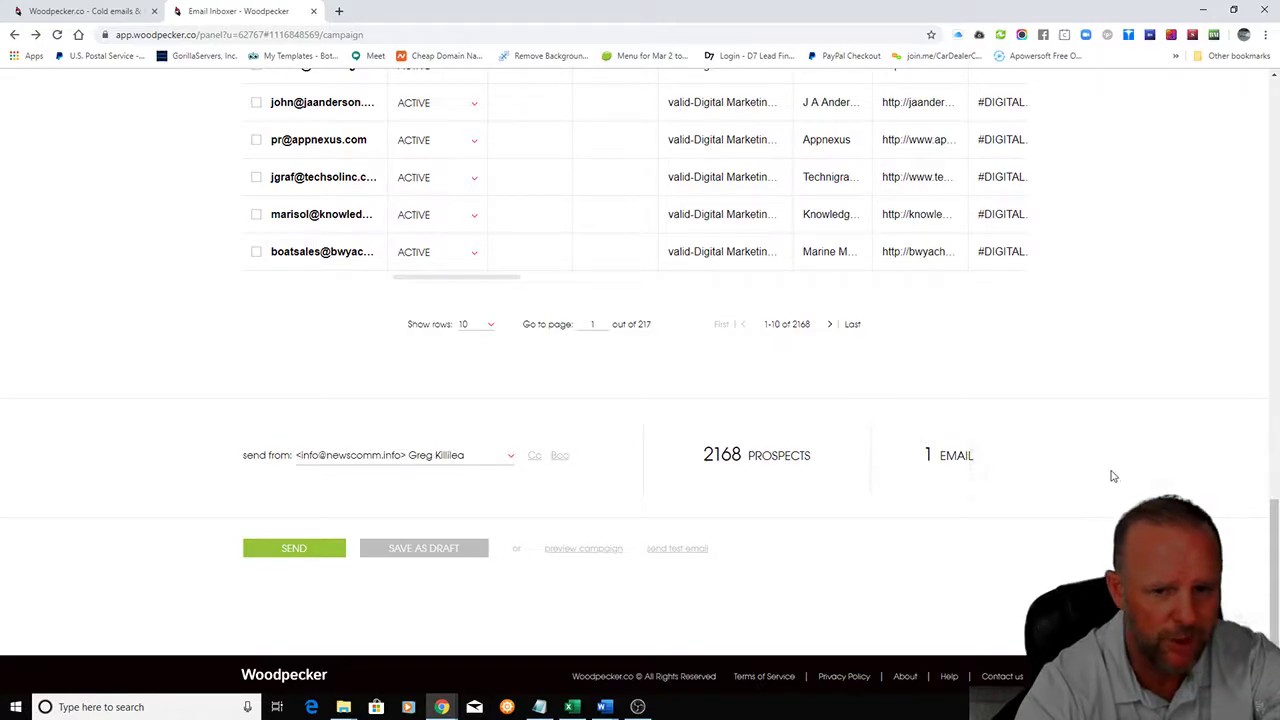
{"action": "scroll", "coordinate": [1115, 473], "scroll_direction": "up", "scroll_amount": 5}
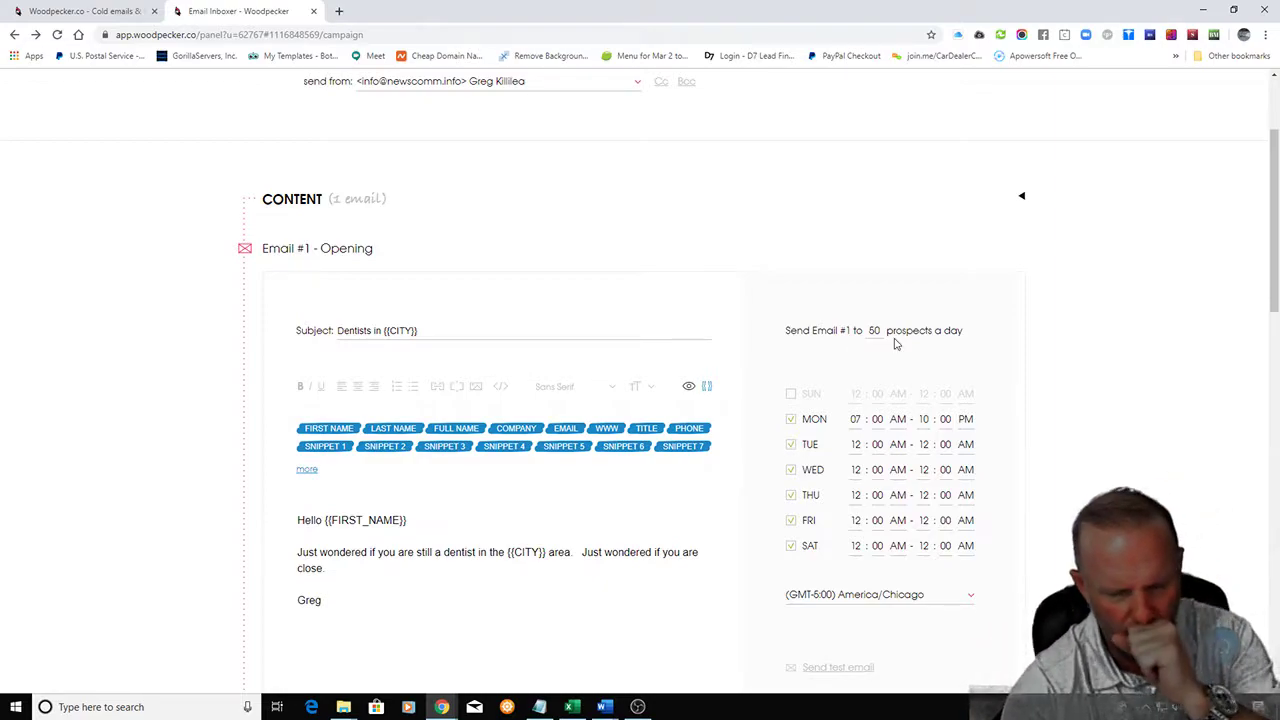
{"action": "scroll", "coordinate": [980, 380], "scroll_direction": "down", "scroll_amount": 1}
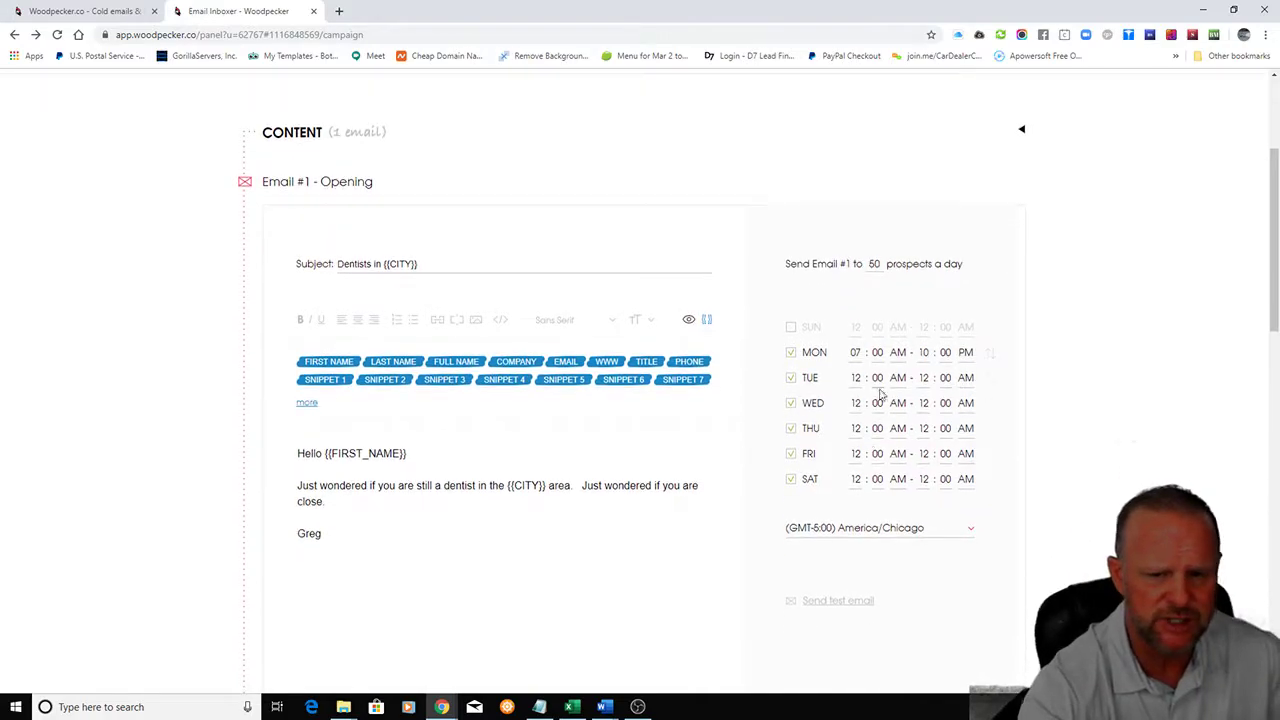
{"action": "scroll", "coordinate": [1054, 417], "scroll_direction": "down", "scroll_amount": 8}
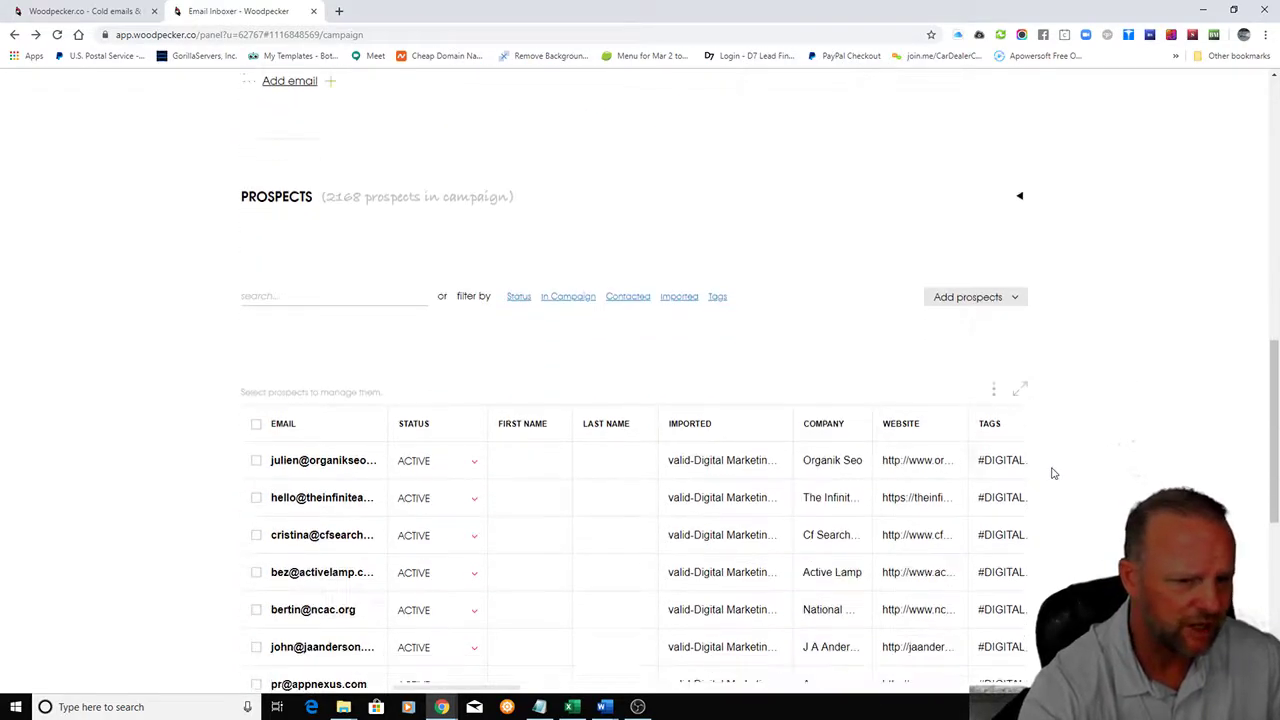
{"action": "scroll", "coordinate": [1052, 473], "scroll_direction": "down", "scroll_amount": 6}
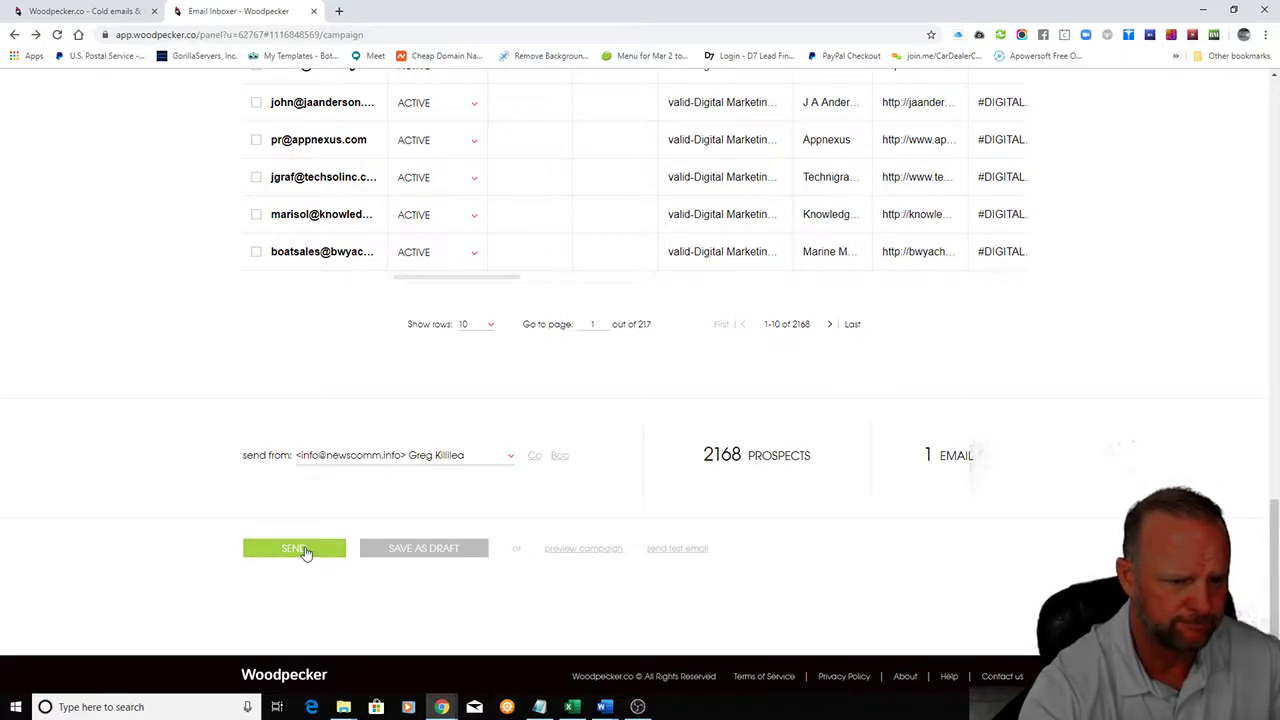
{"action": "left_click", "coordinate": [305, 552]}
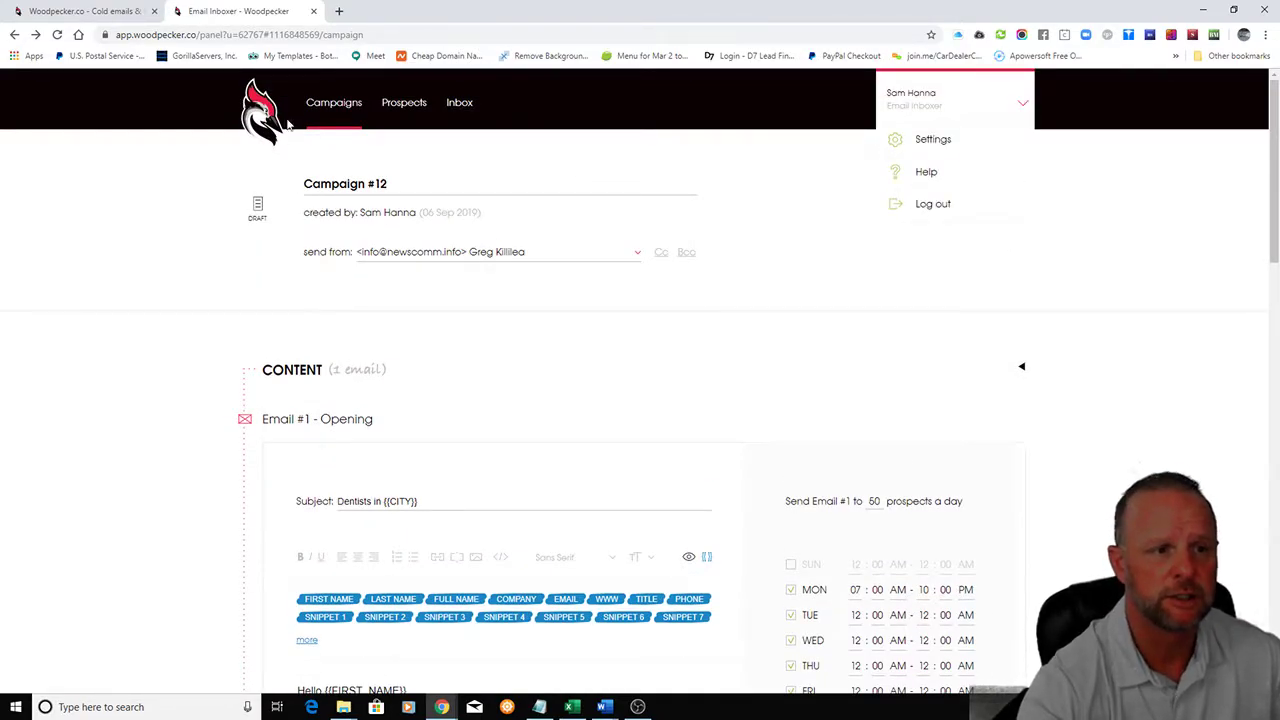
- Return to the list of campaigns and examine the delivered, opened and responded figures of Campaign #1 - Digital Marketers
{"action": "left_click", "coordinate": [320, 104]}
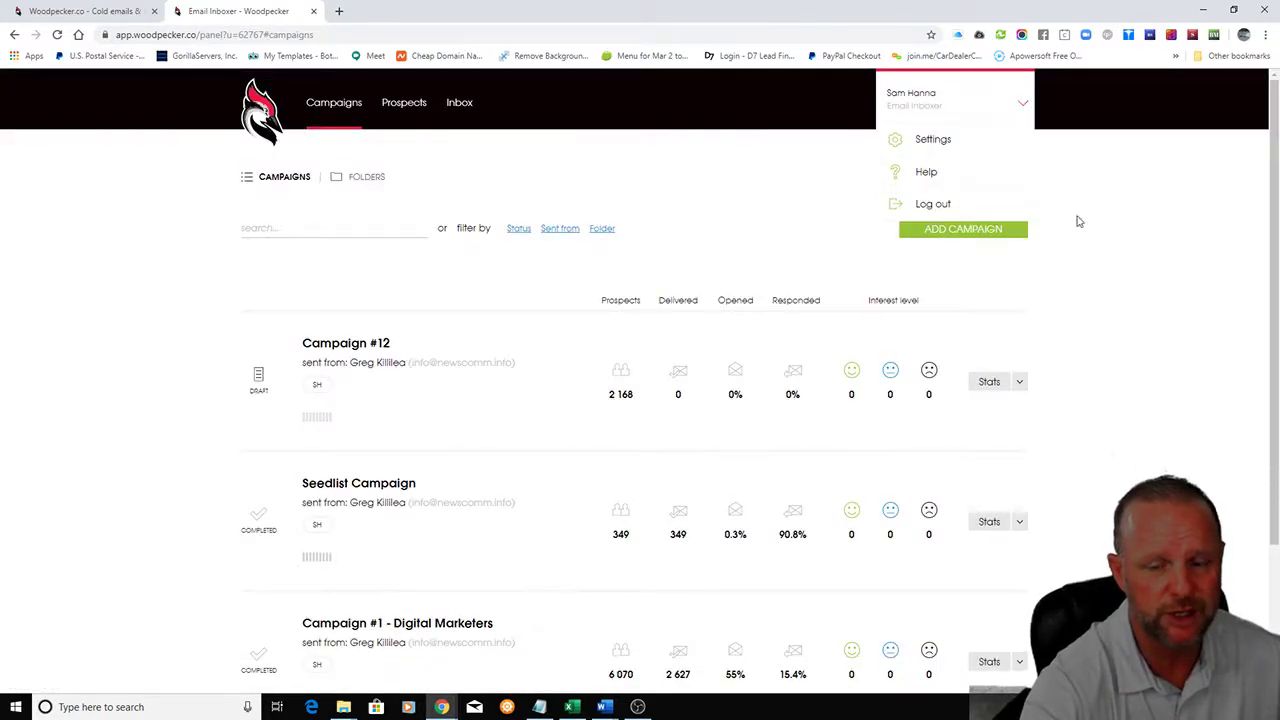
{"action": "scroll", "coordinate": [1182, 406], "scroll_direction": "down", "scroll_amount": 2}
{"action": "scroll", "coordinate": [1182, 406], "scroll_direction": "up", "scroll_amount": 2}
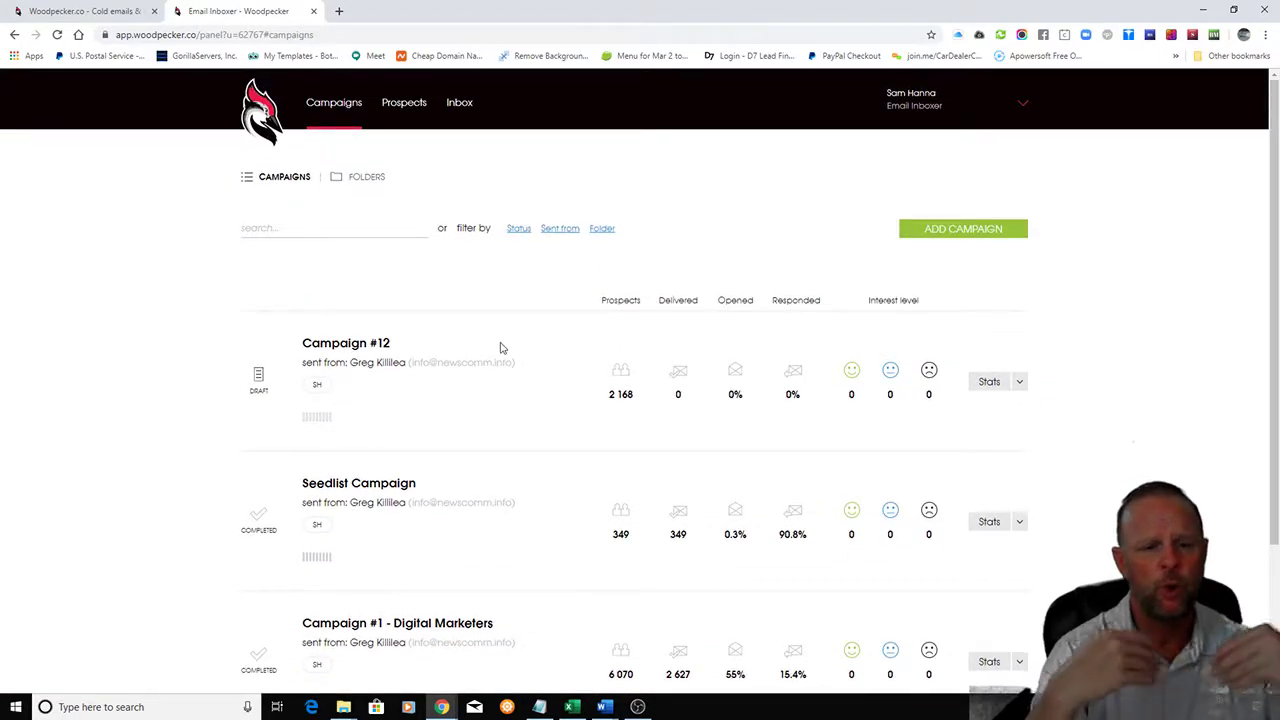
{"action": "scroll", "coordinate": [498, 350], "scroll_direction": "down", "scroll_amount": 2}
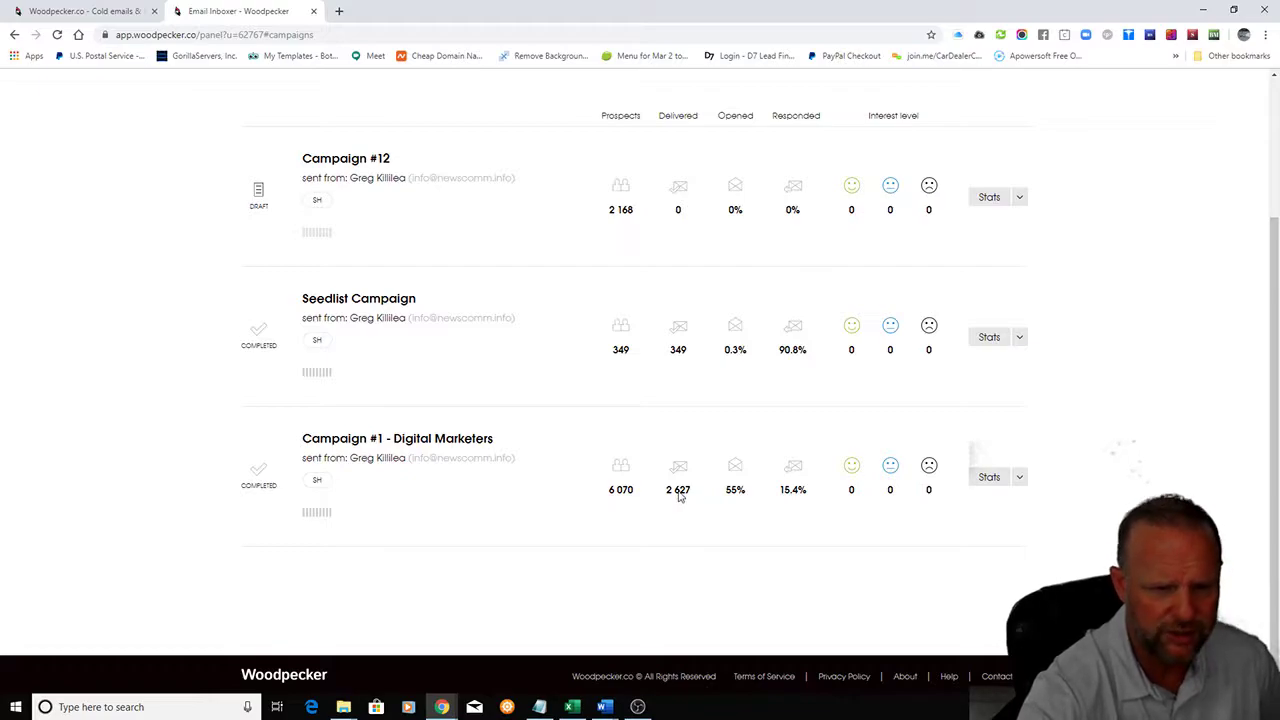
{"action": "mouse_move", "coordinate": [737, 490]}
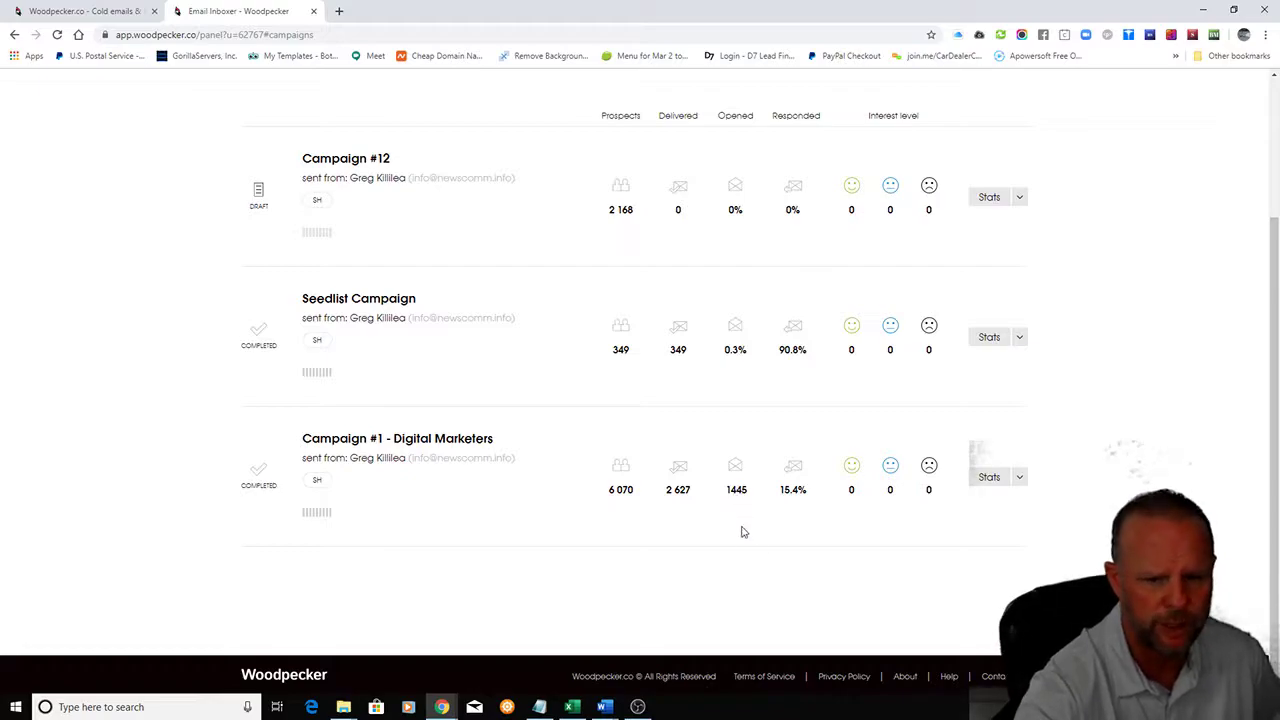
{"action": "mouse_move", "coordinate": [793, 497]}
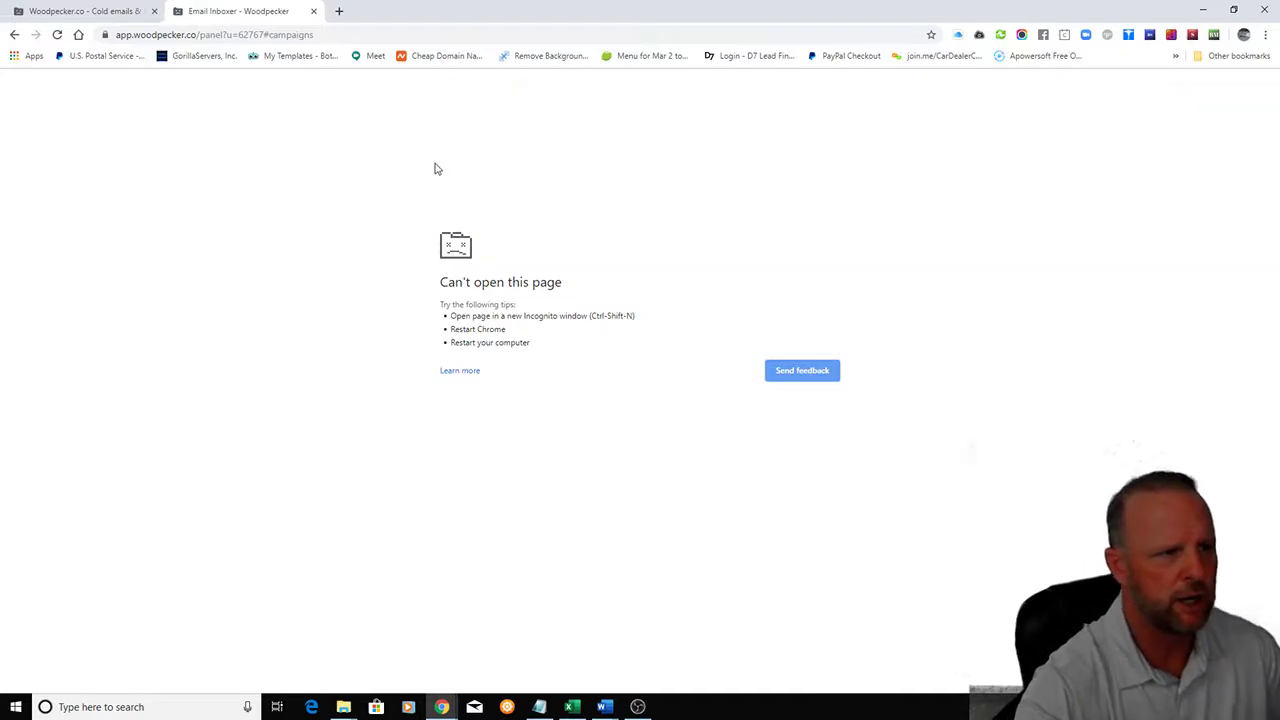
- Reload the campaigns page and look over the Email Inboxer landing page on getting mass emails delivered to the inbox
{"action": "left_click", "coordinate": [57, 35]}
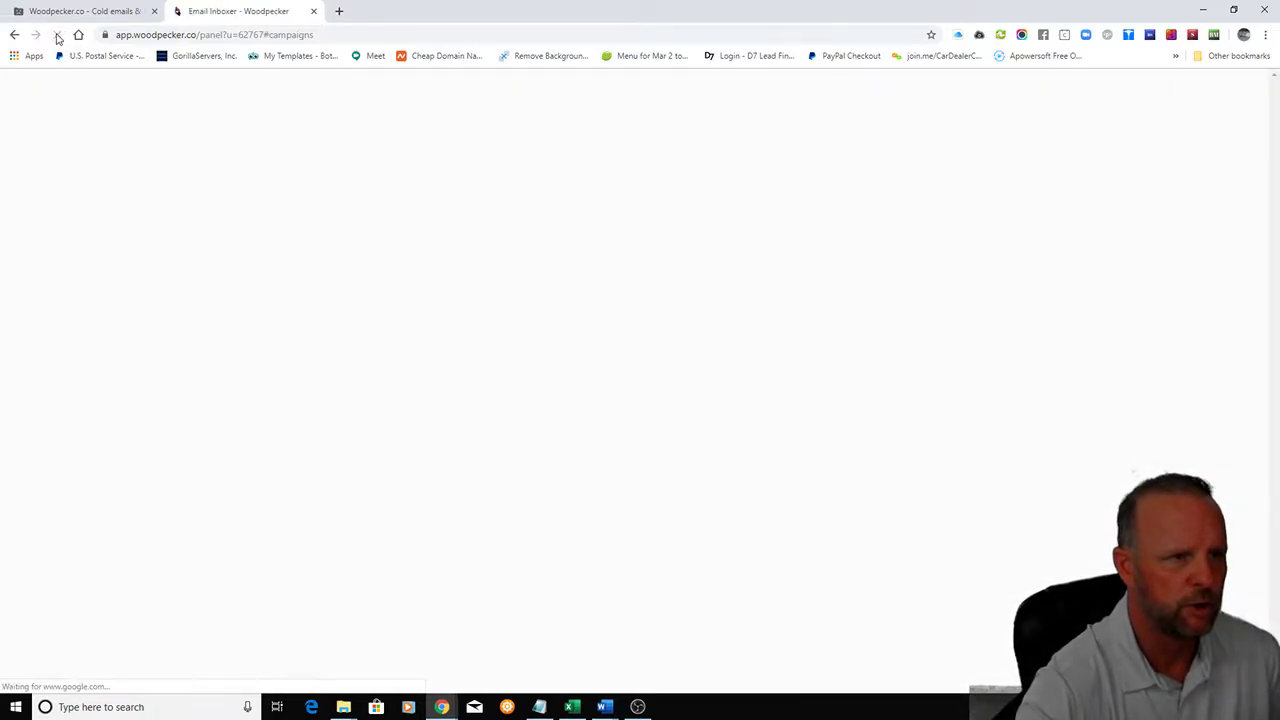
{"action": "scroll", "coordinate": [210, 554], "scroll_direction": "down", "scroll_amount": 1}
{"action": "scroll", "coordinate": [214, 557], "scroll_direction": "down", "scroll_amount": 1}
{"action": "scroll", "coordinate": [214, 557], "scroll_direction": "up", "scroll_amount": 2}
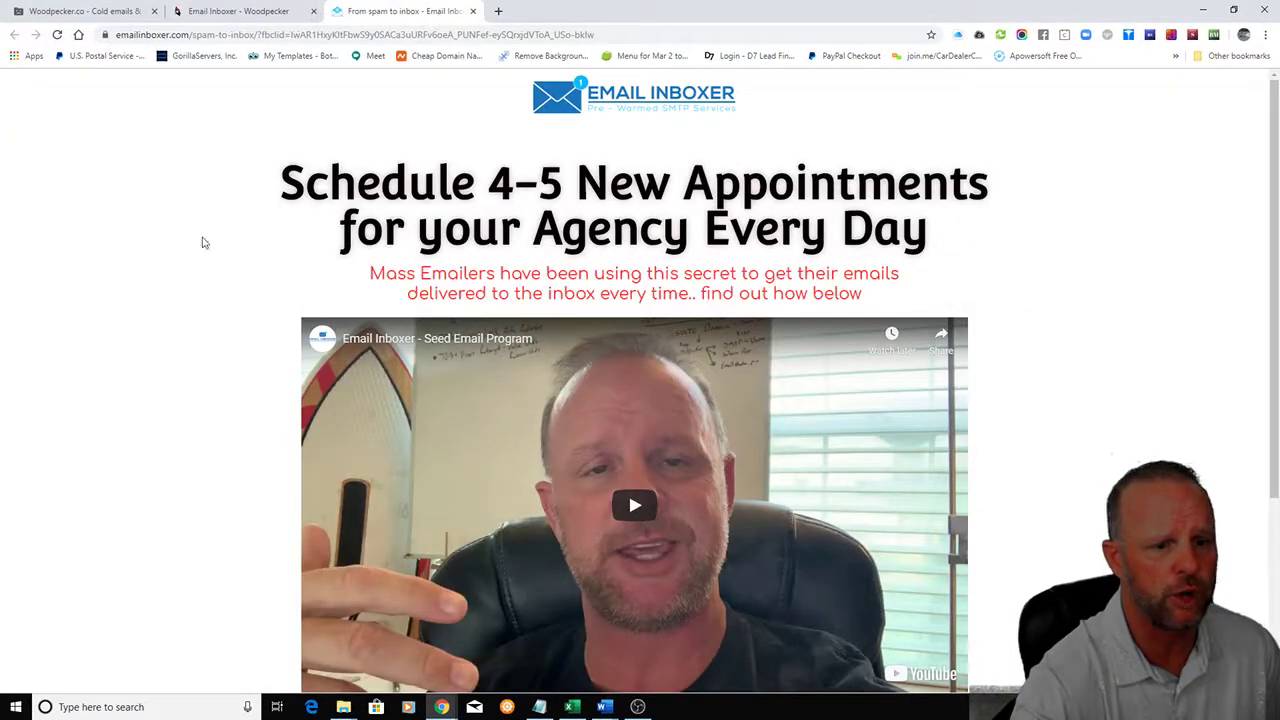
{"action": "scroll", "coordinate": [207, 298], "scroll_direction": "down", "scroll_amount": 1}
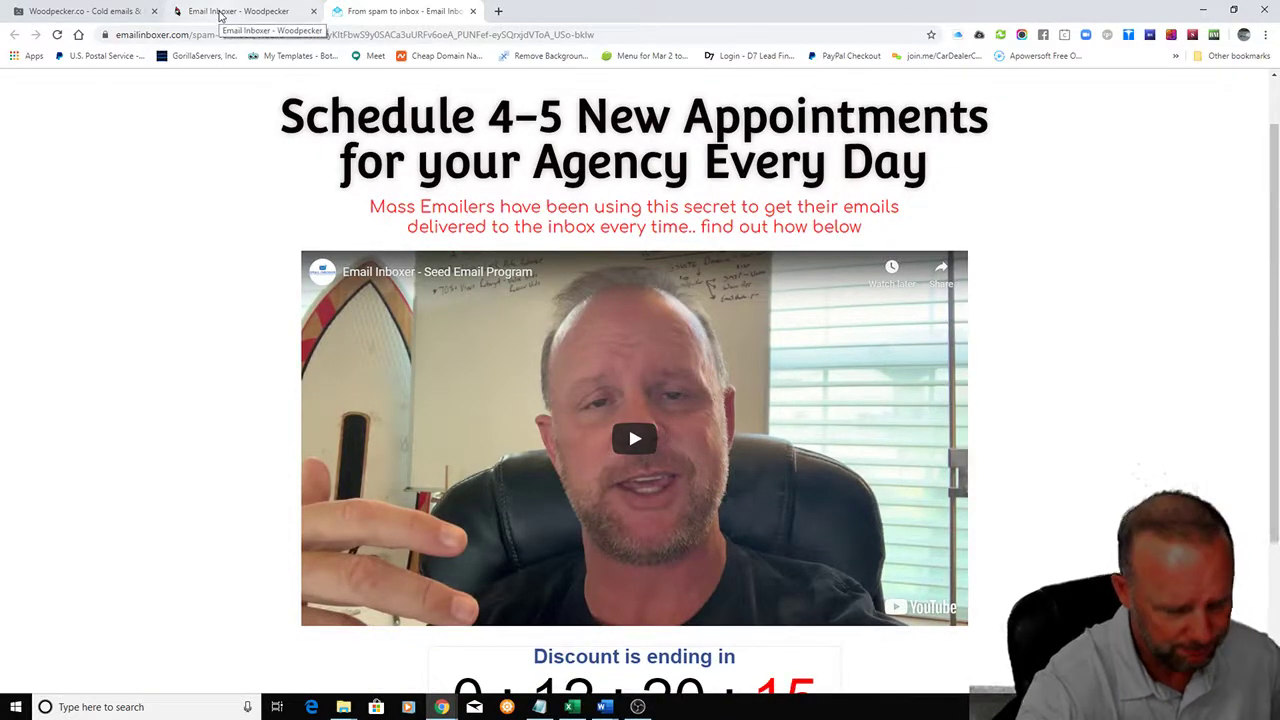
- Return to the Woodpecker campaigns list and compare the opened and responded figures, showing the opened count for Campaign #1 - Digital Marketers
{"action": "left_click", "coordinate": [221, 12]}
{"action": "scroll", "coordinate": [249, 403], "scroll_direction": "down", "scroll_amount": 1}
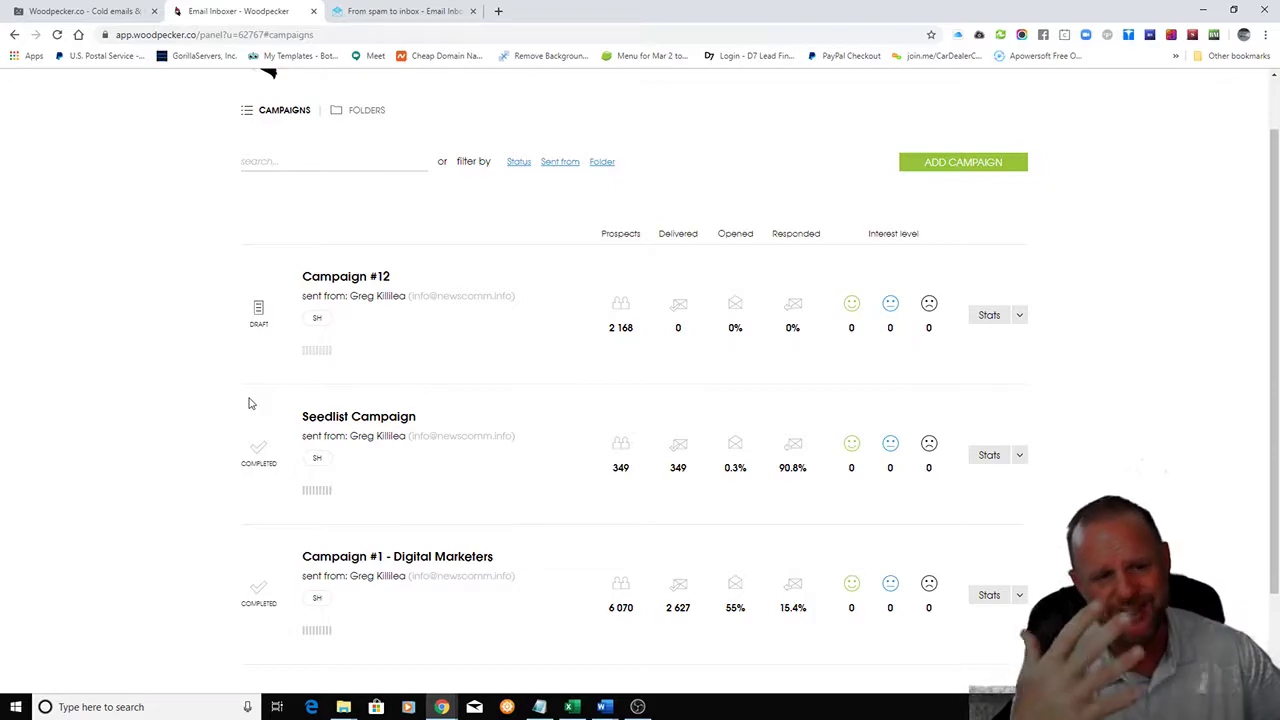
{"action": "scroll", "coordinate": [250, 403], "scroll_direction": "down", "scroll_amount": 2}
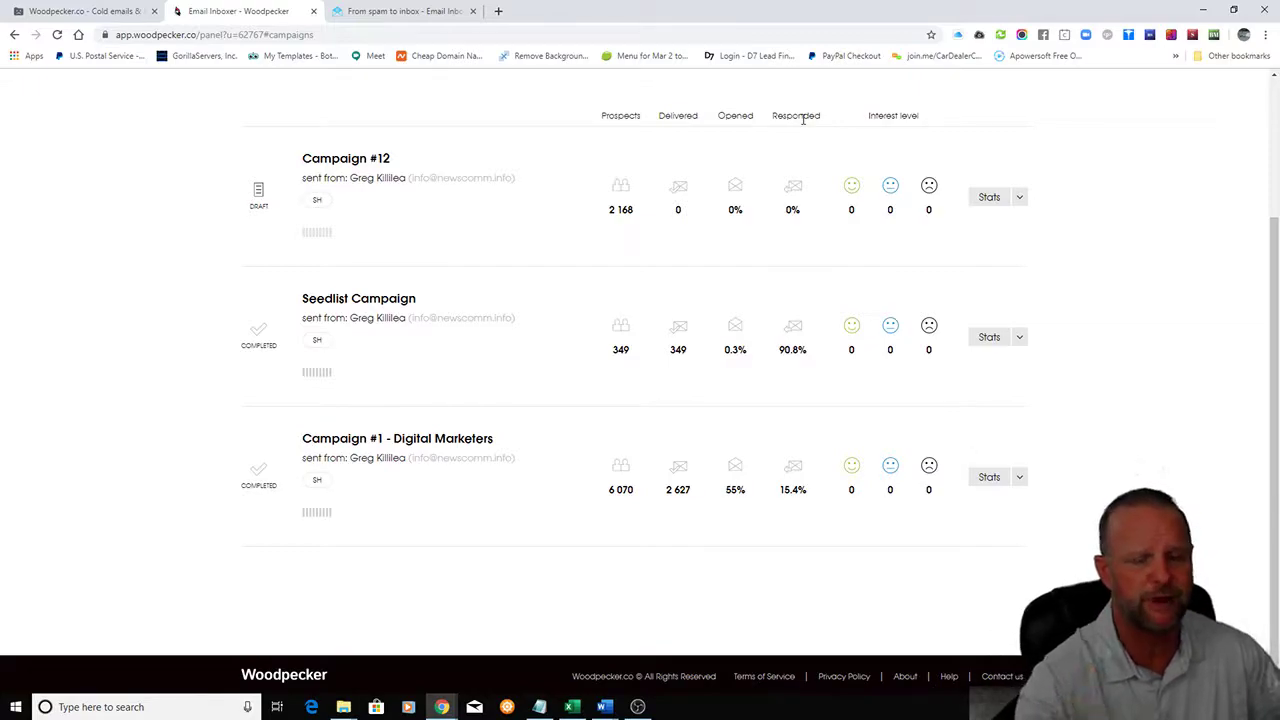
{"action": "mouse_move", "coordinate": [787, 493]}
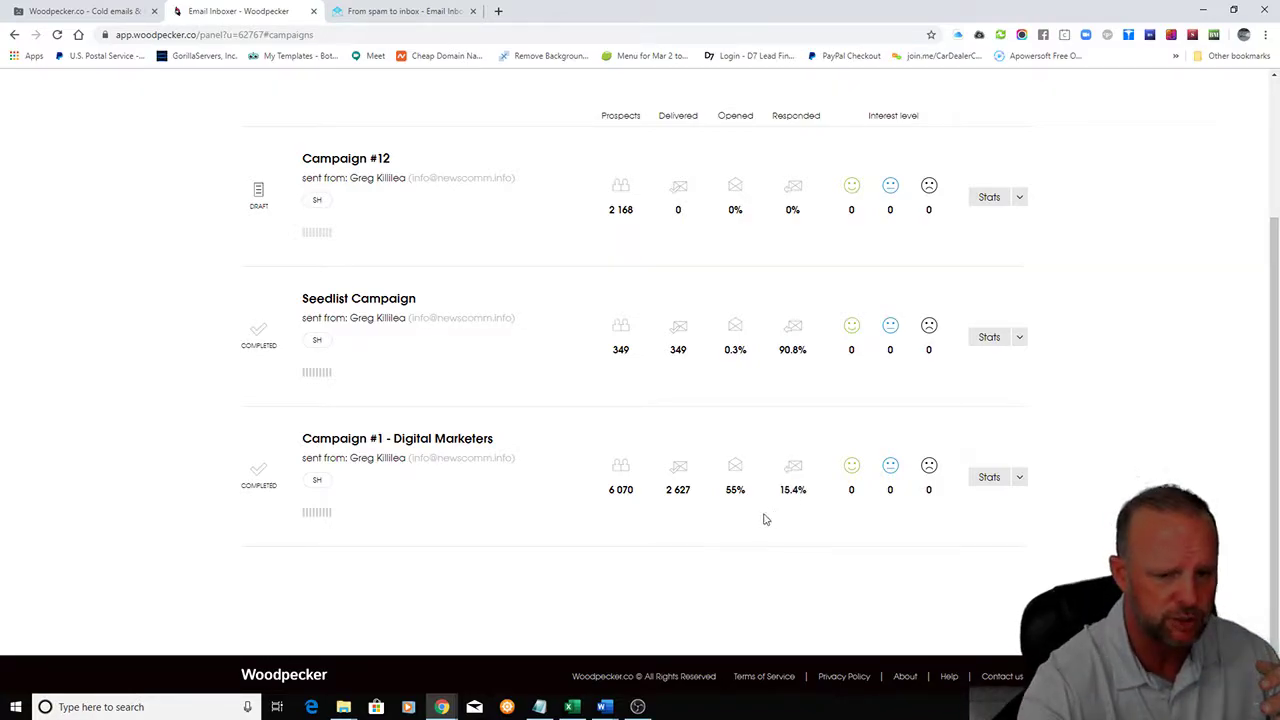
{"action": "mouse_move", "coordinate": [733, 495]}
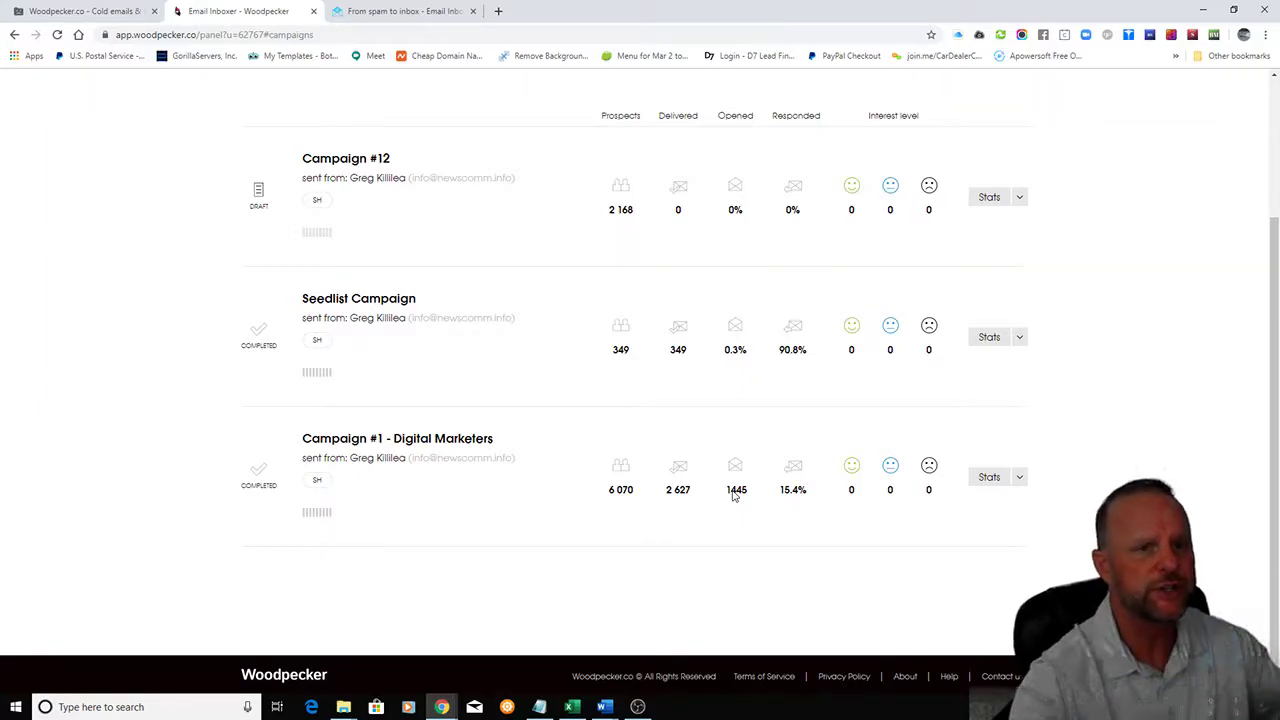
- Look over Email Inboxer's call scheduling and seed email subscription options, and reload the Woodpecker.co home page
{"action": "left_click", "coordinate": [401, 12]}
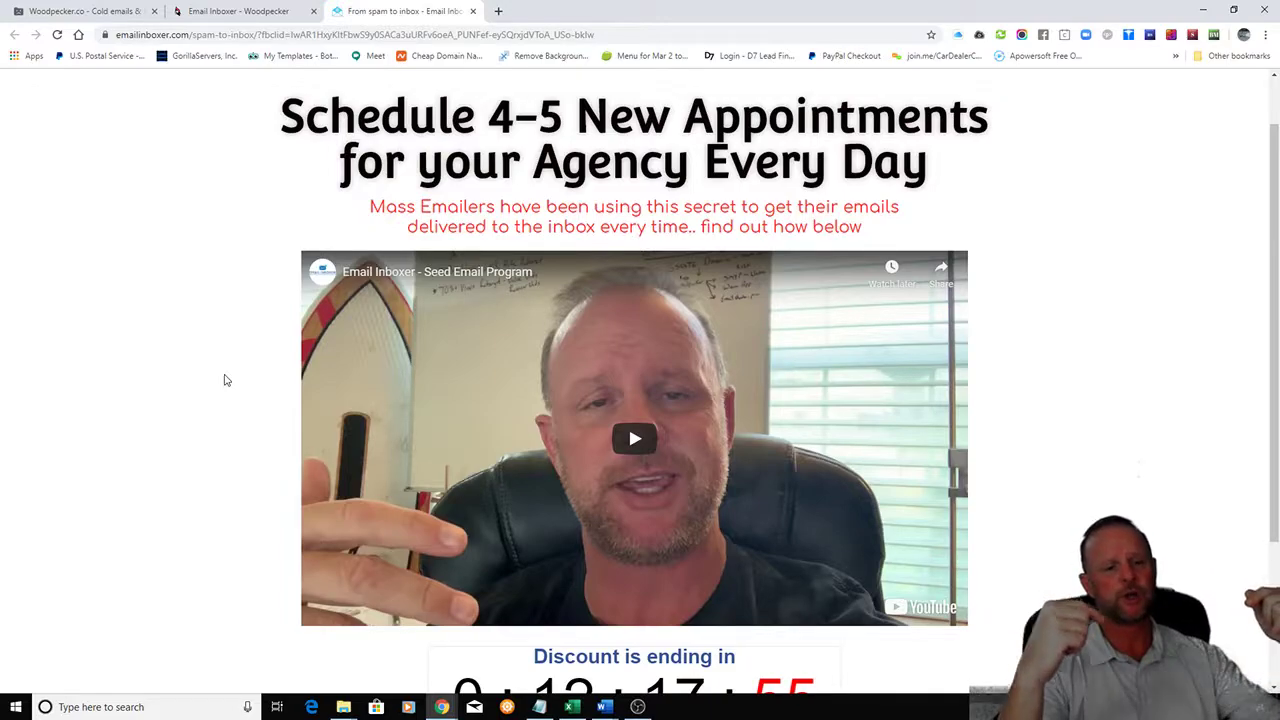
{"action": "scroll", "coordinate": [540, 500], "scroll_direction": "down", "scroll_amount": 2}
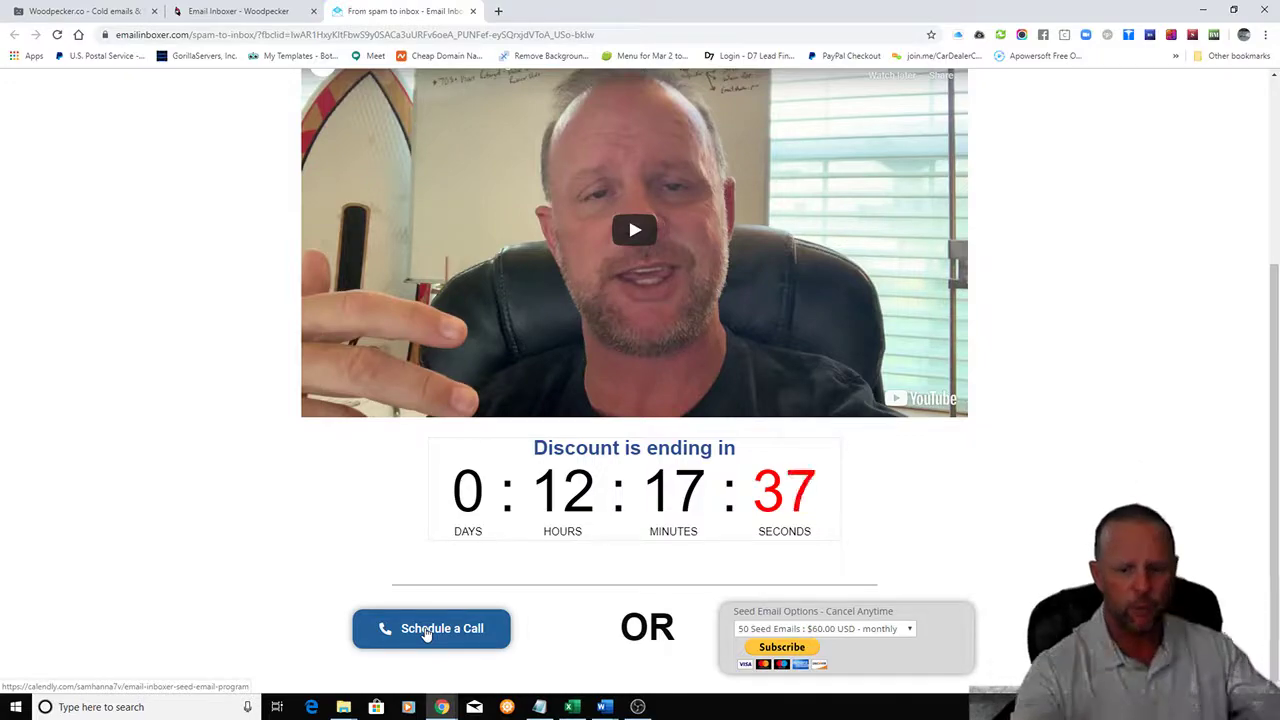
{"action": "left_click", "coordinate": [78, 12]}
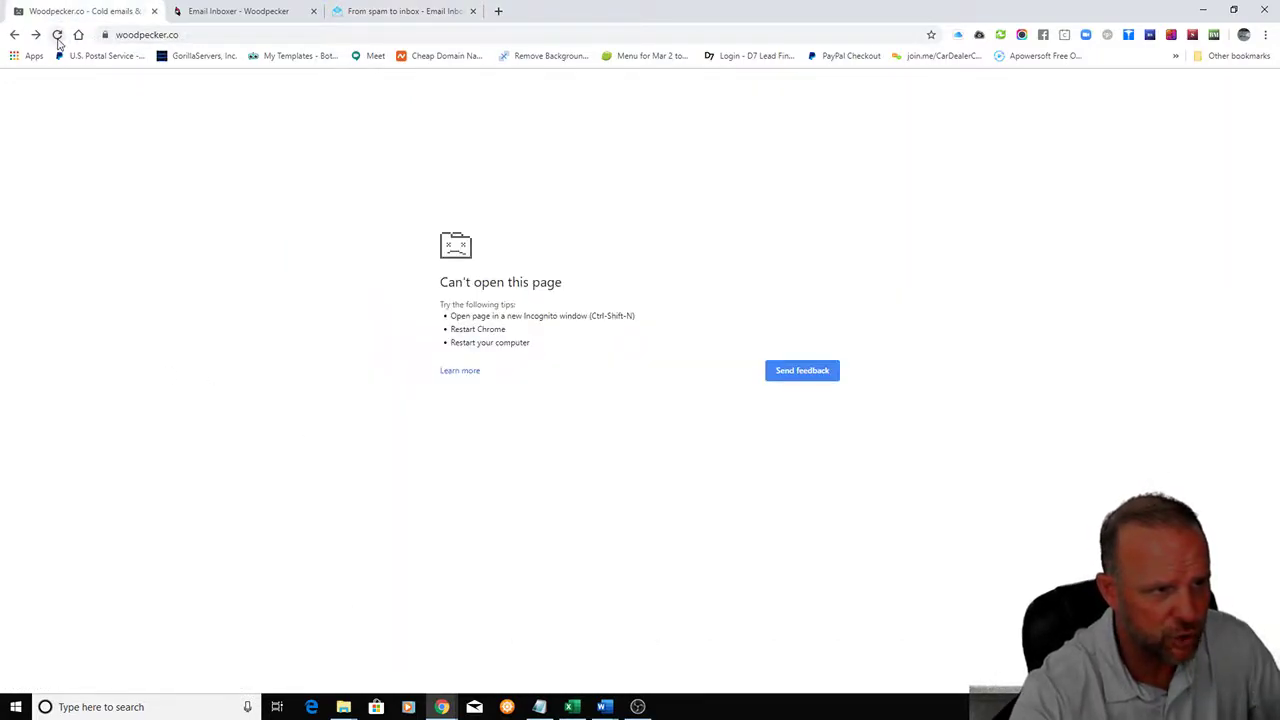
{"action": "left_click", "coordinate": [57, 34]}
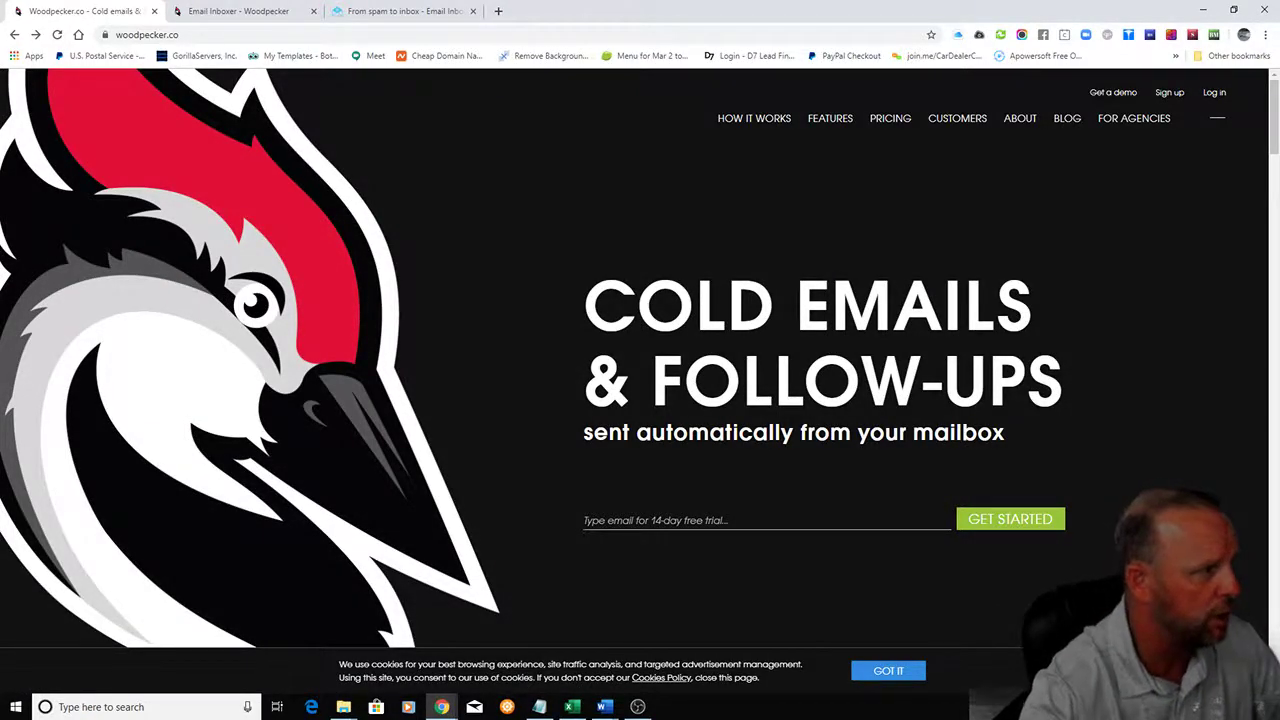
{"action": "key", "text": "alt+Tab"}
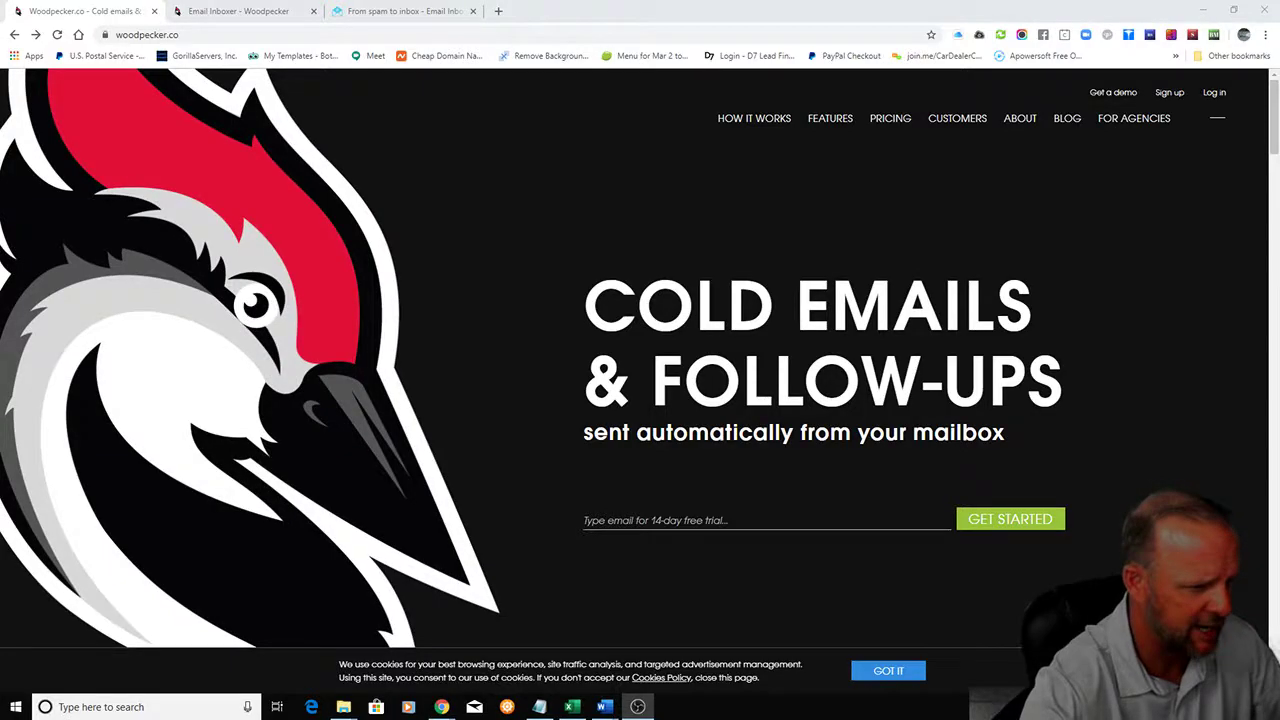